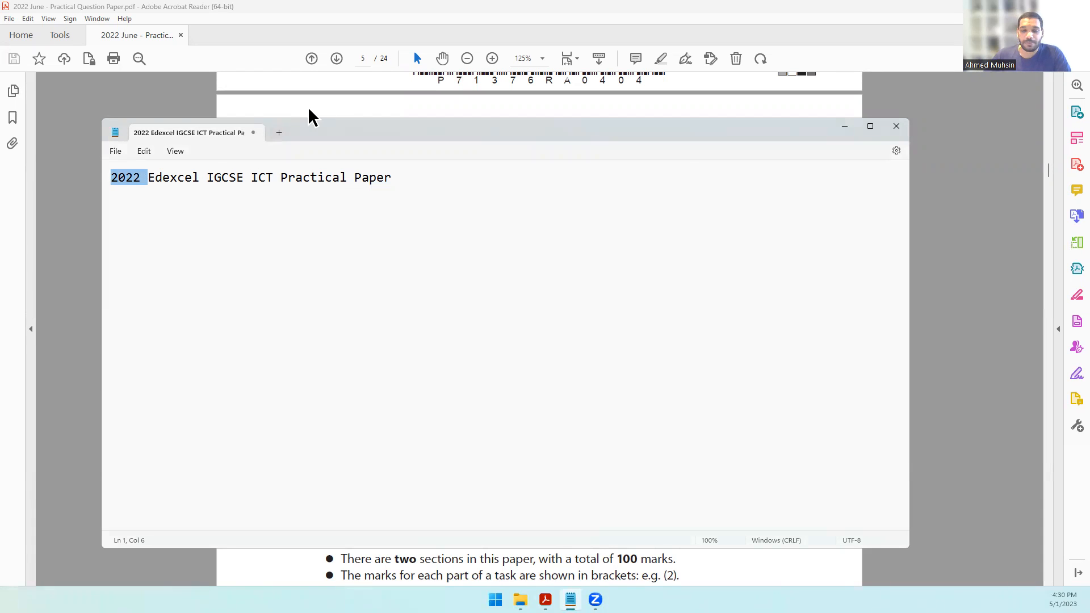
Switch to the question paper in Adobe Acrobat Reader and review its table of sections, marks and data files needed.
click(338, 102)
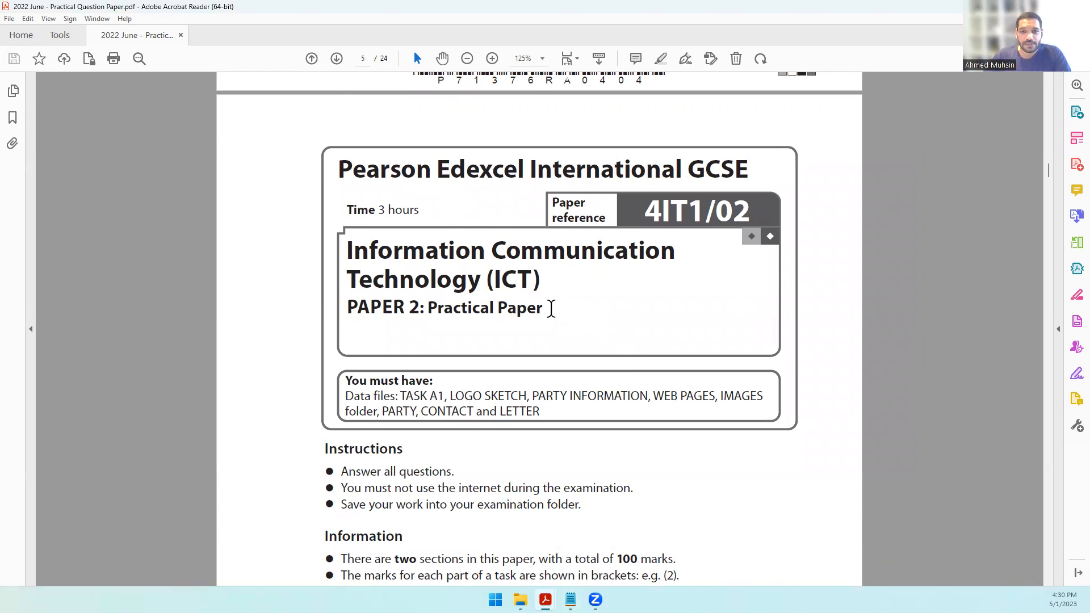
scroll(551, 308, down, 3)
scroll(552, 312, down, 15)
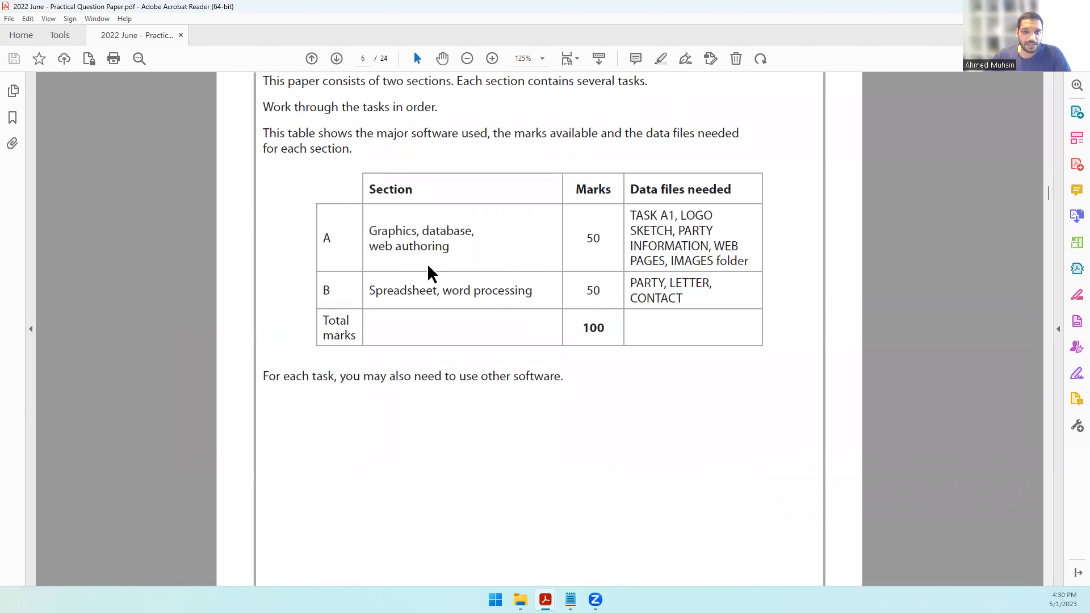
drag(388, 230, 466, 231)
drag(371, 246, 435, 252)
click(407, 290)
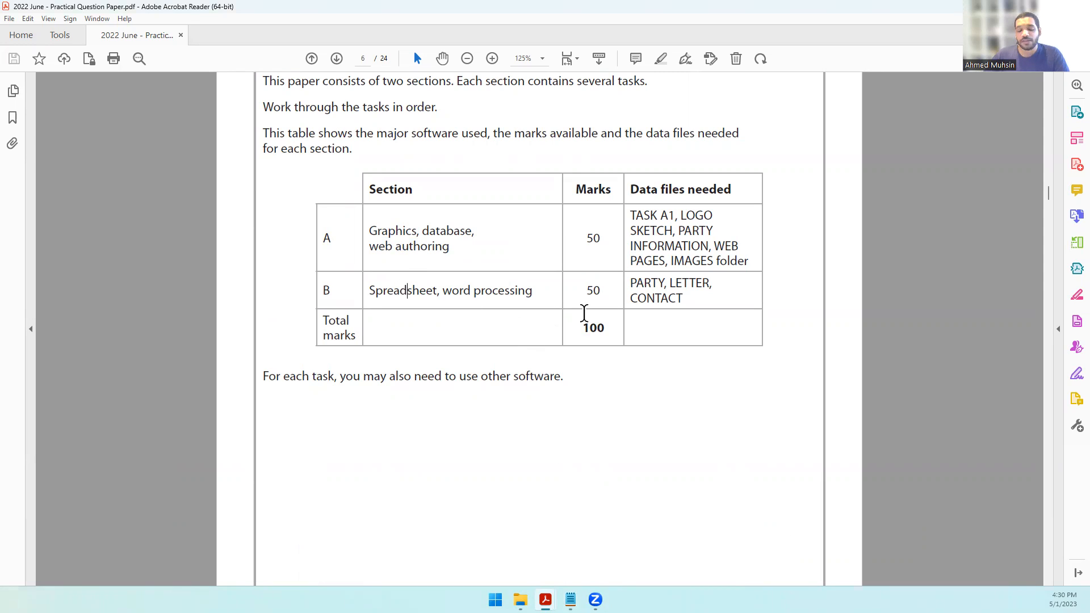
drag(634, 215, 686, 300)
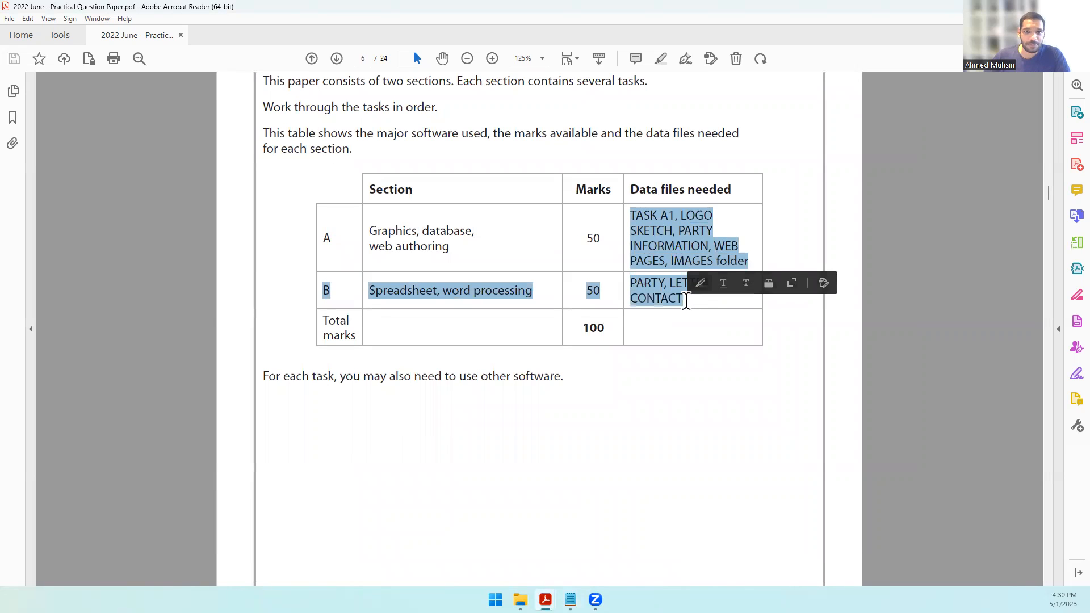
click(686, 301)
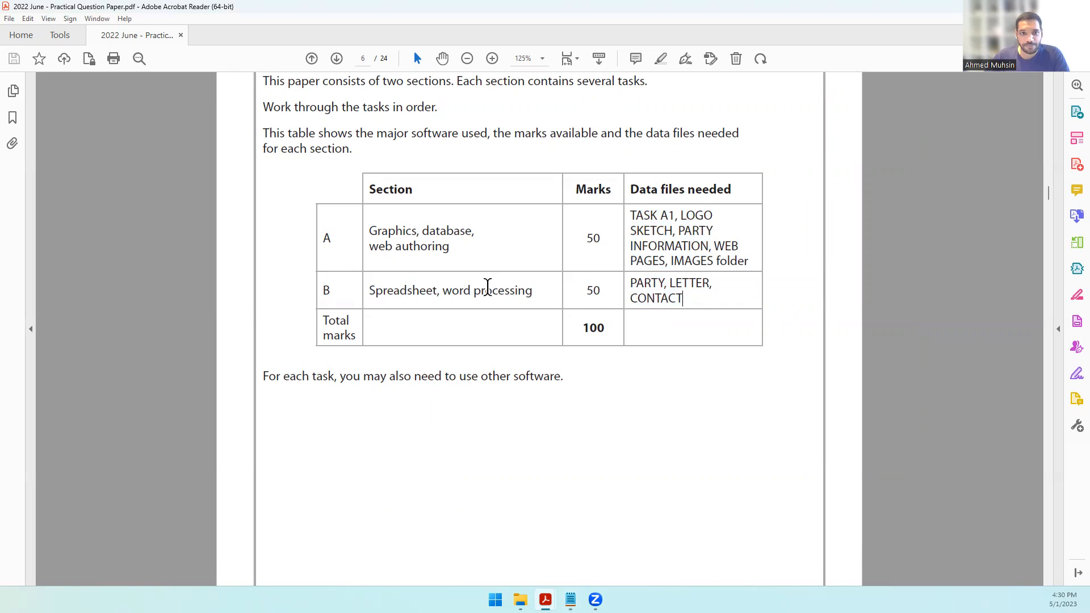
Read the Scenario page about The Perfect Party and the company's contact details.
scroll(354, 330, down, 10)
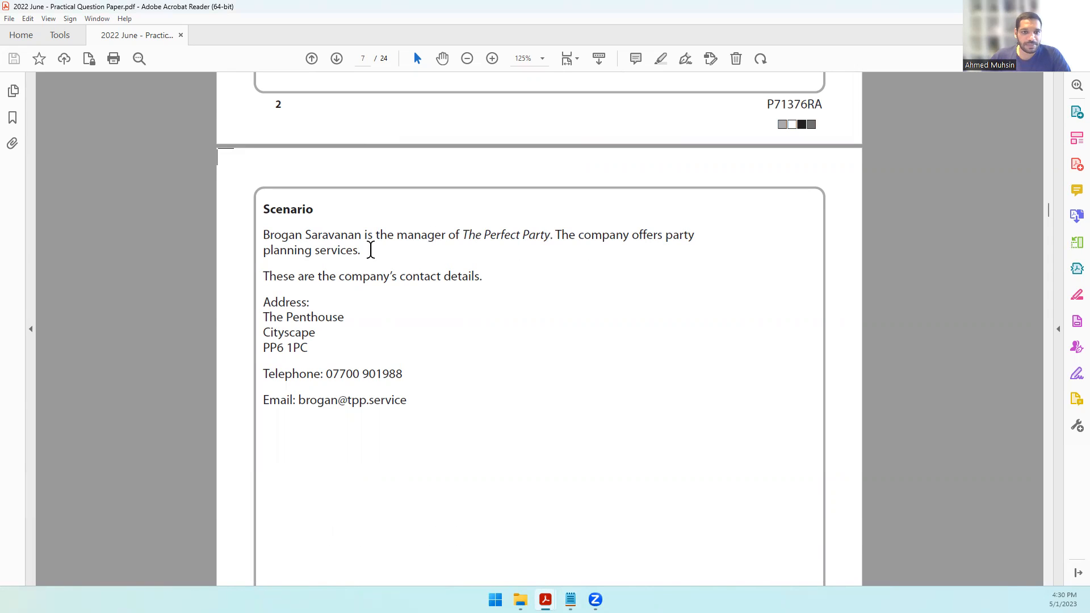
drag(318, 276, 482, 280)
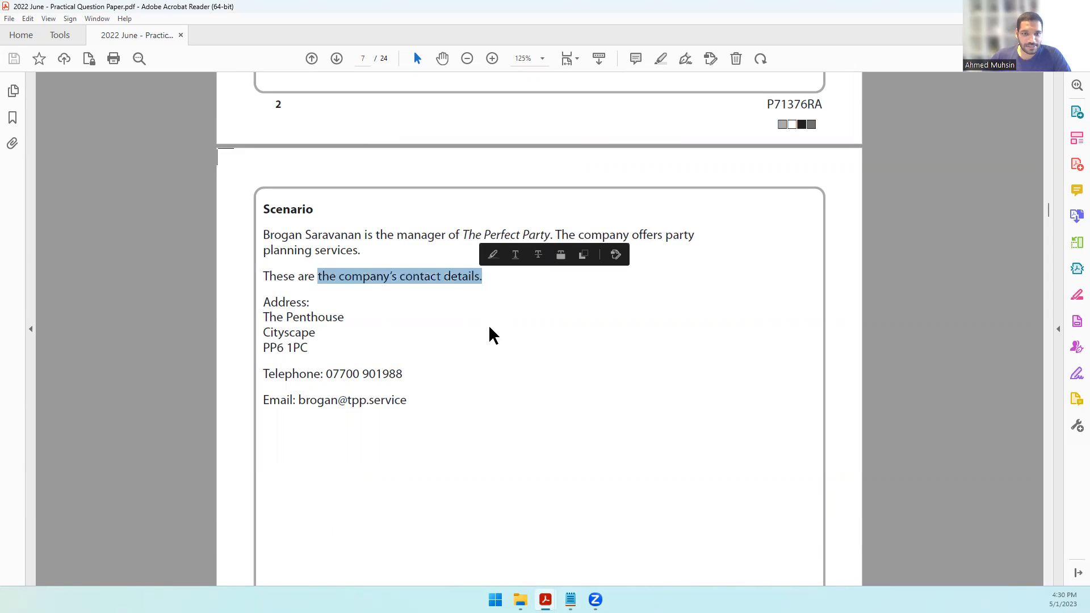
drag(261, 300, 314, 353)
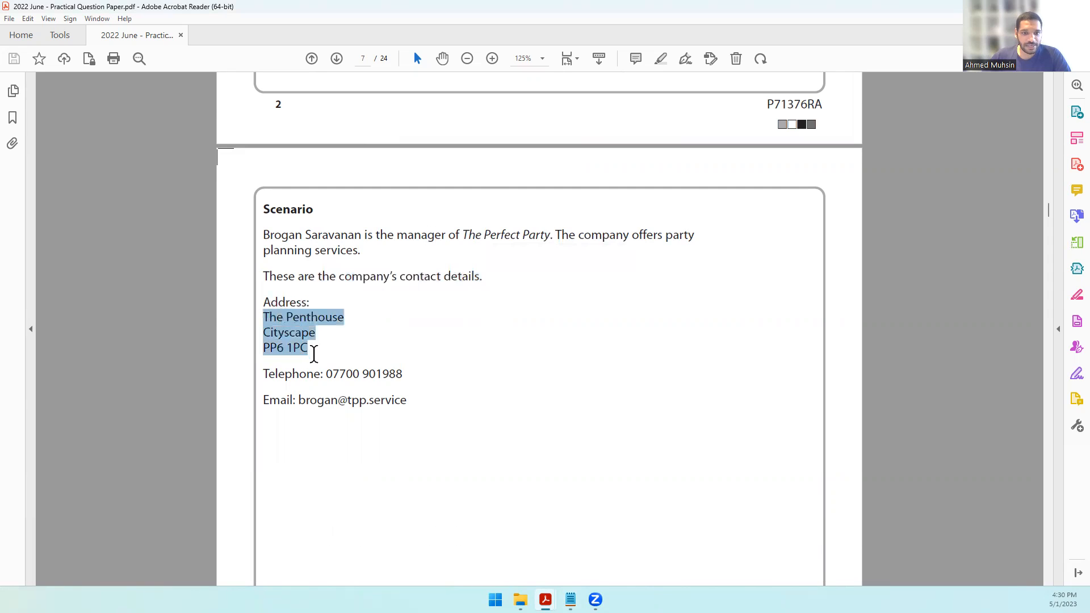
click(310, 376)
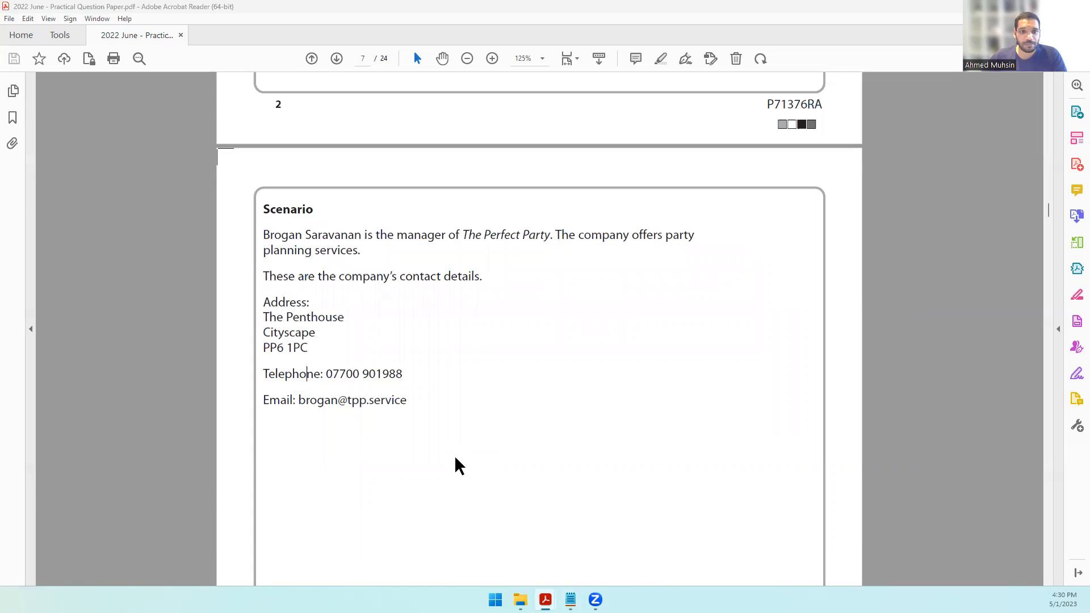
Read the Task A1 instructions in Section A on opening, heading and resaving the document TASK A1.
scroll(526, 335, down, 10)
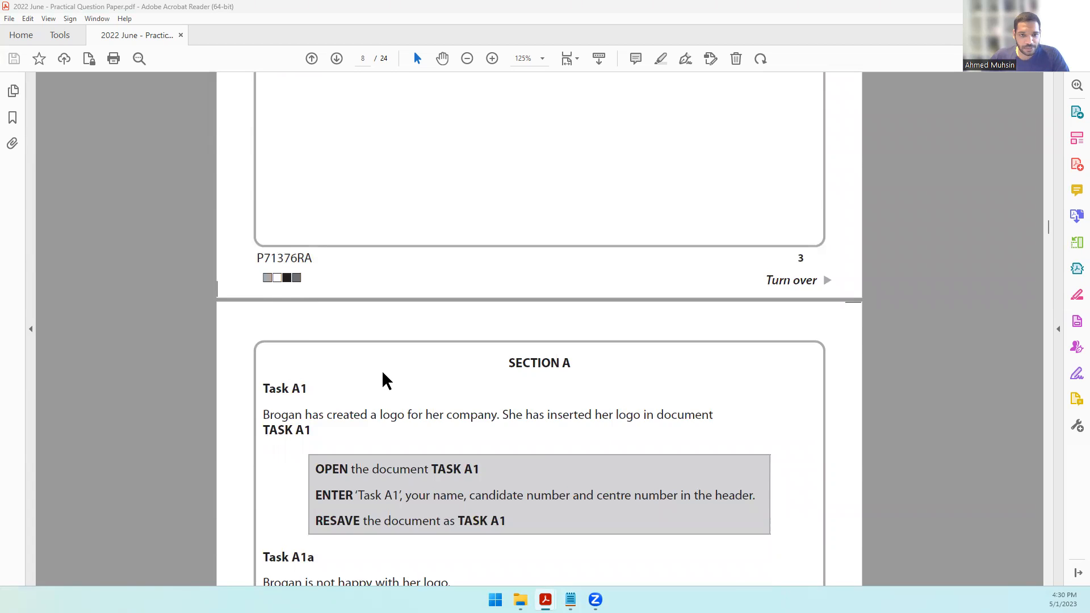
scroll(386, 380, down, 5)
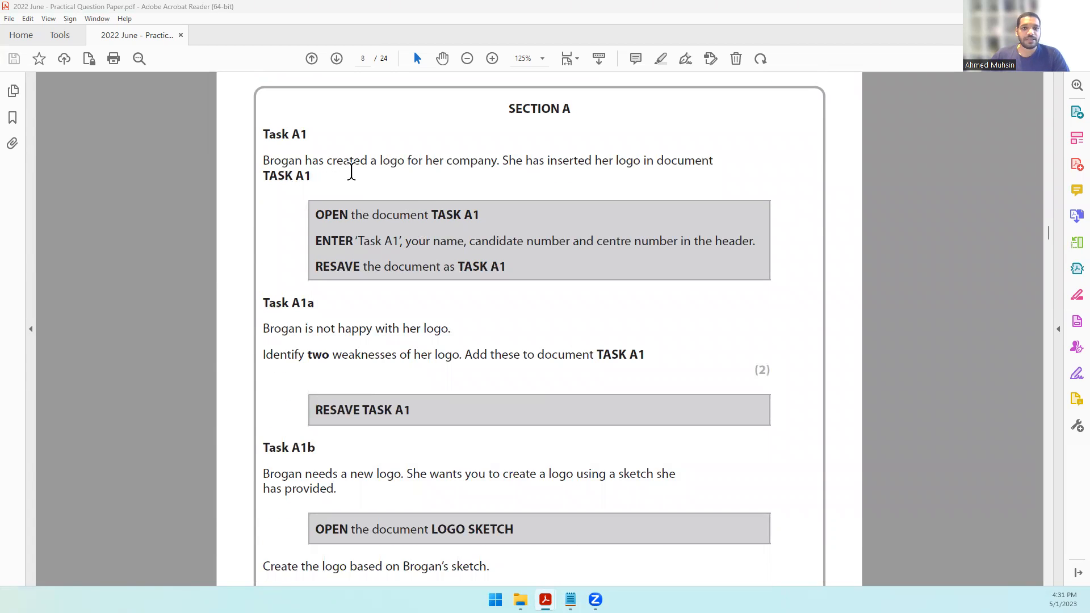
drag(426, 163, 683, 159)
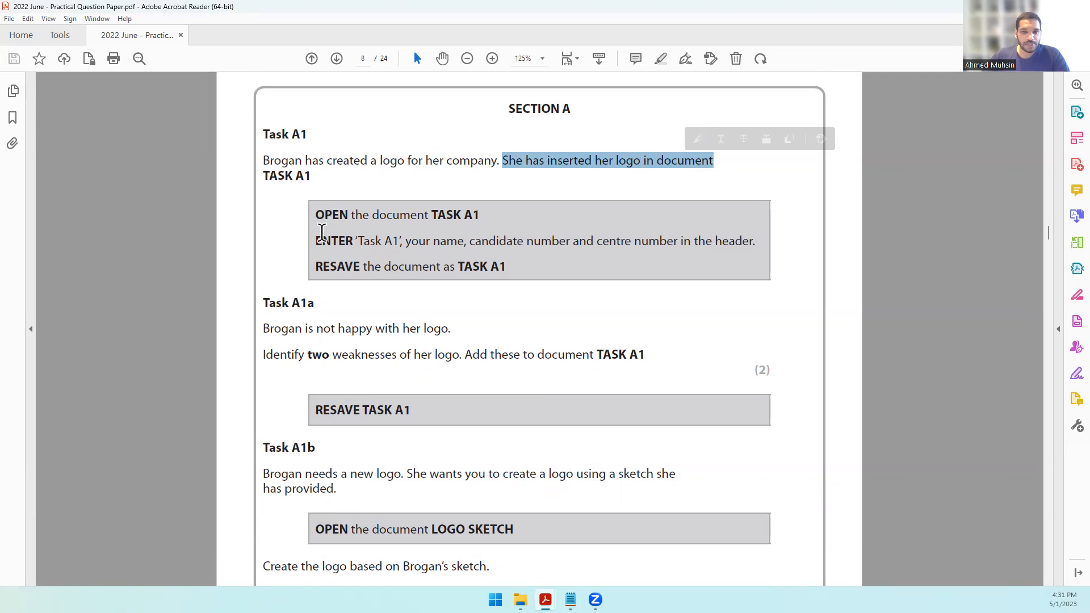
drag(316, 215, 470, 195)
drag(318, 243, 431, 246)
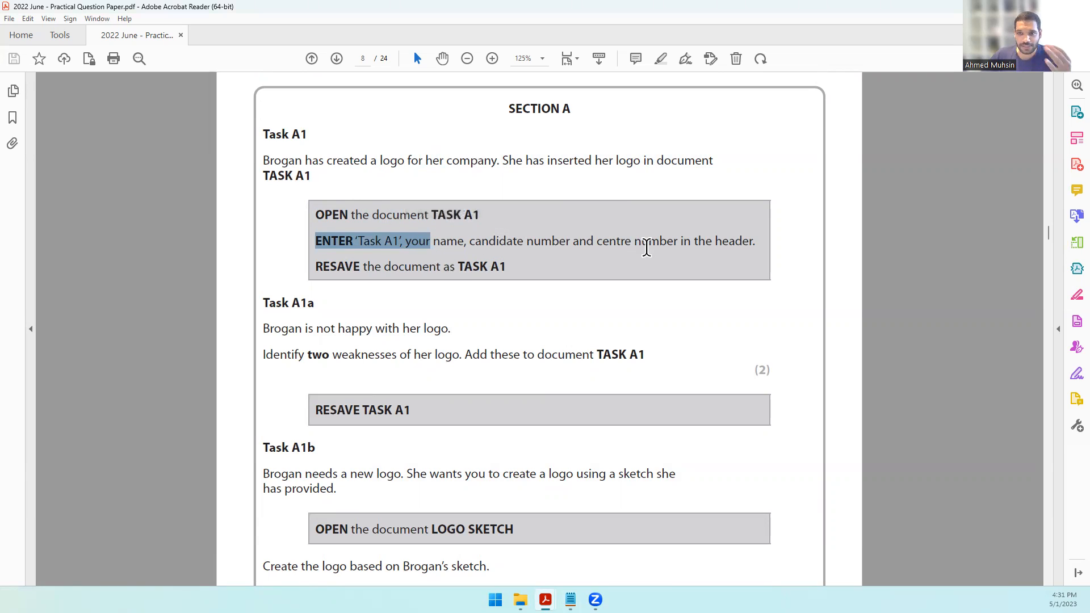
drag(344, 267, 456, 271)
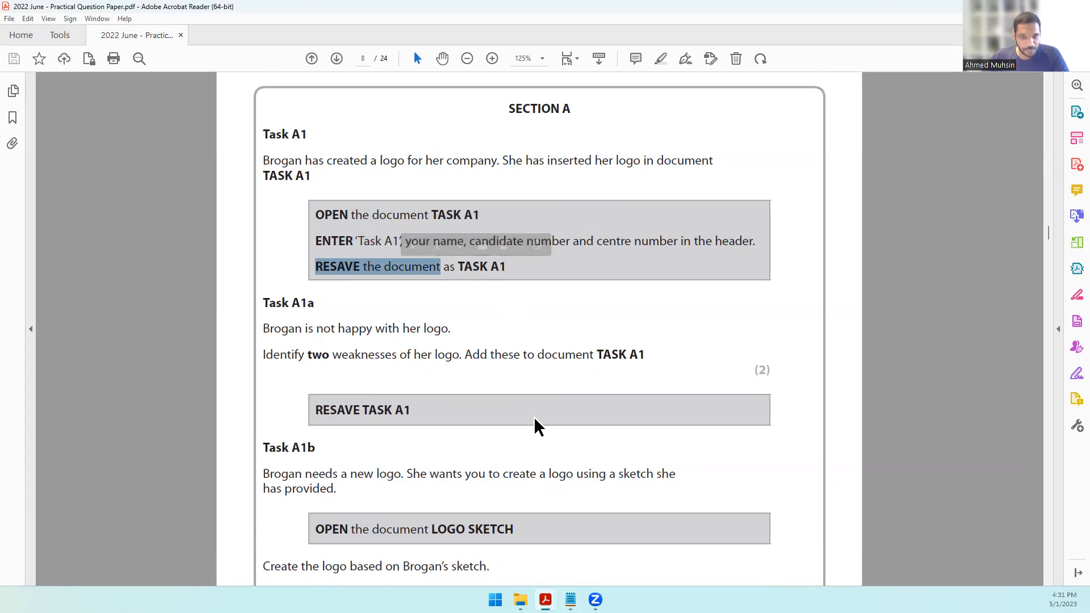
Open the TASK A1 document from the 2022 Practical Paper folder in Word and enable editing.
click(521, 594)
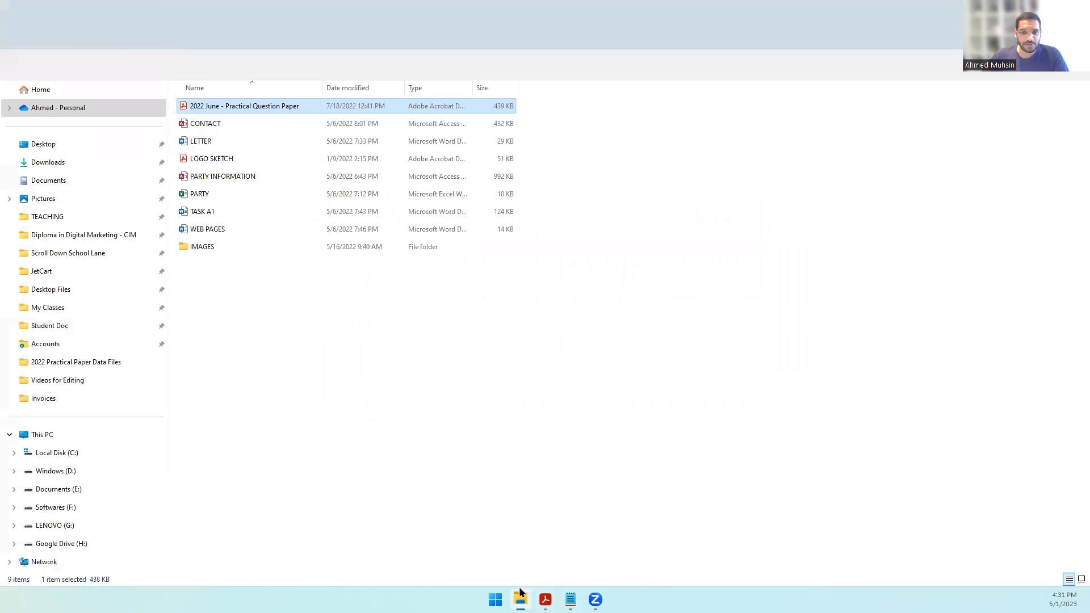
click(276, 444)
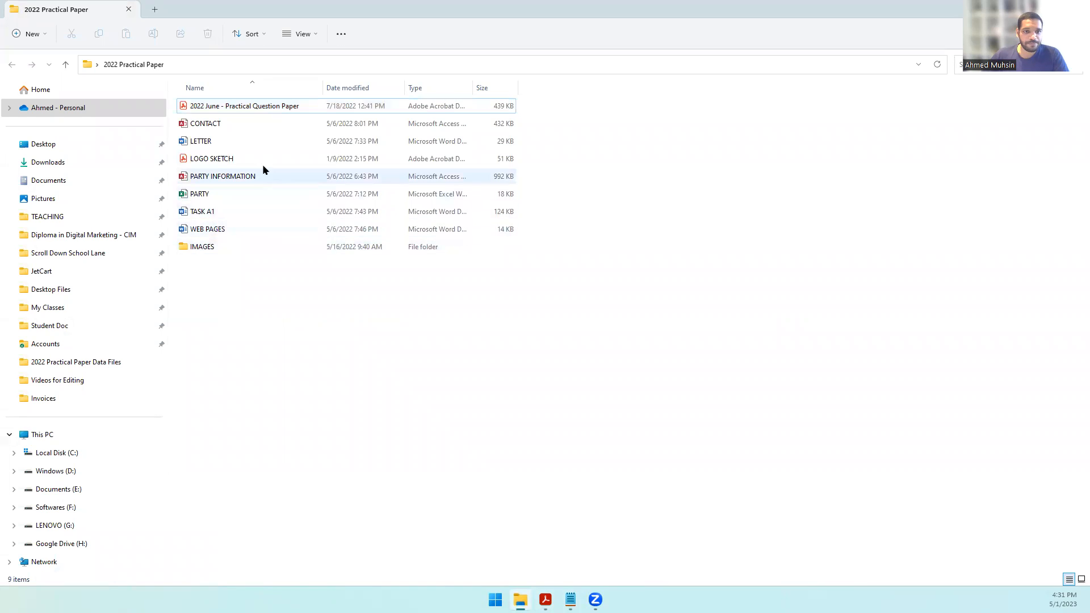
double_click(213, 216)
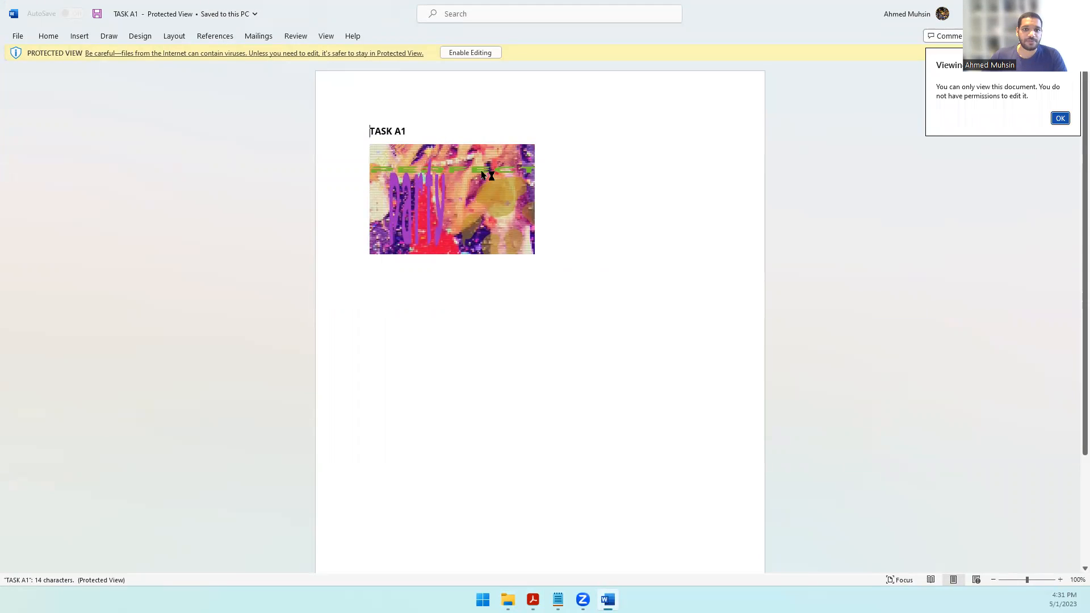
click(469, 53)
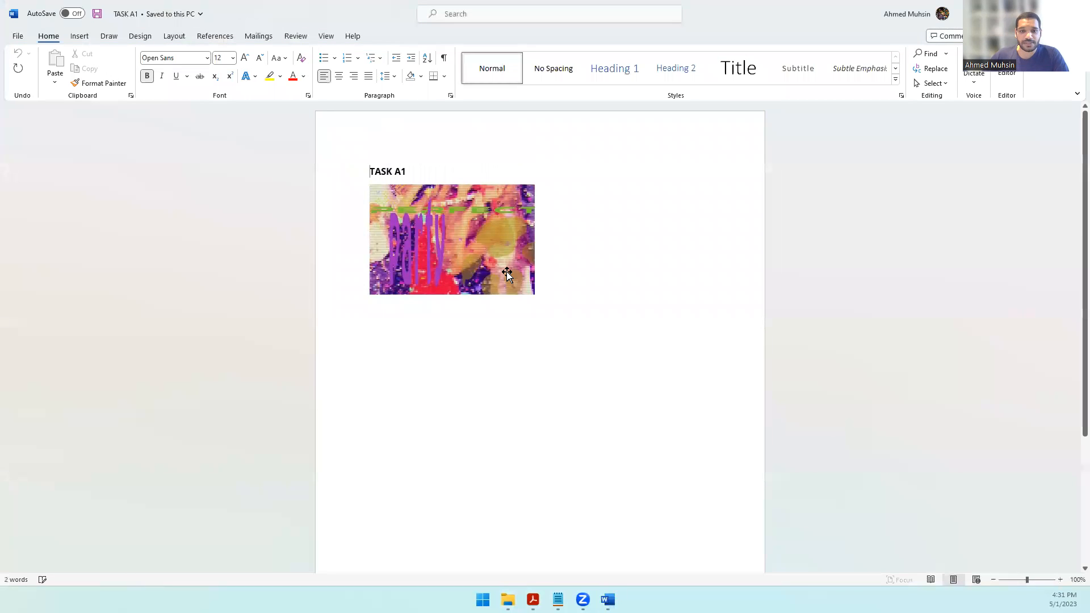
scroll(507, 273, down, 5)
scroll(508, 273, up, 5)
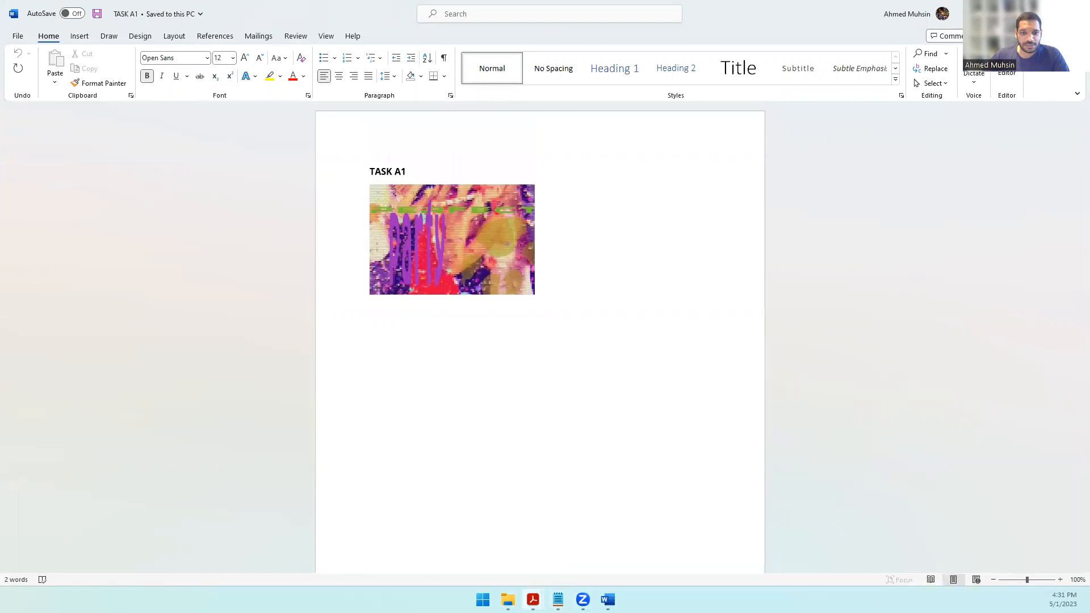
Enter "Task A1", the candidate's name, candidate number and centre number in the TASK A1 page header, and resave the document.
key(alt+Tab)
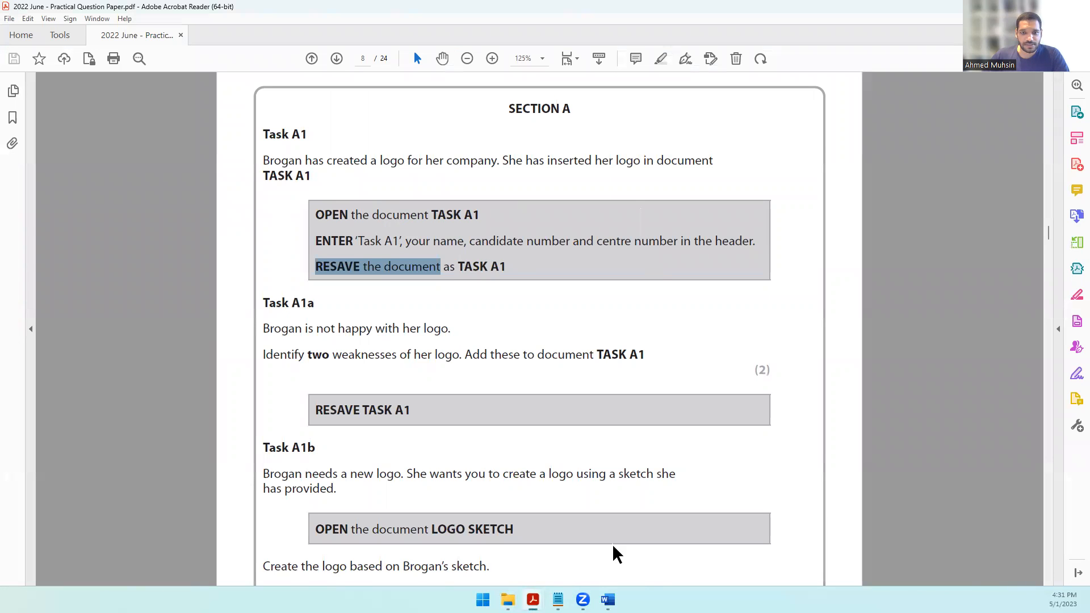
key(alt+Tab)
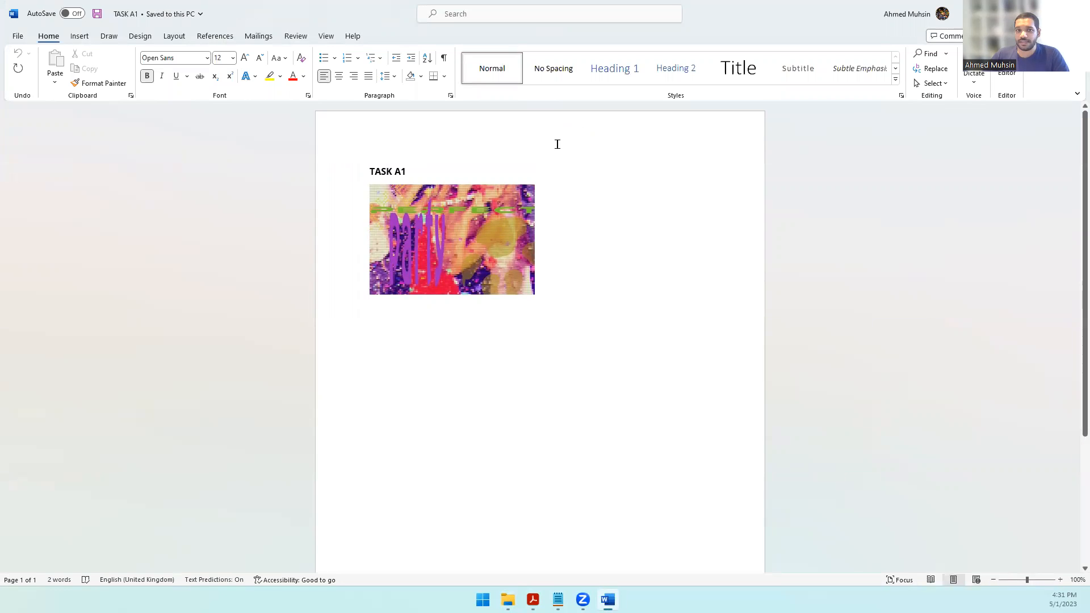
double_click(524, 129)
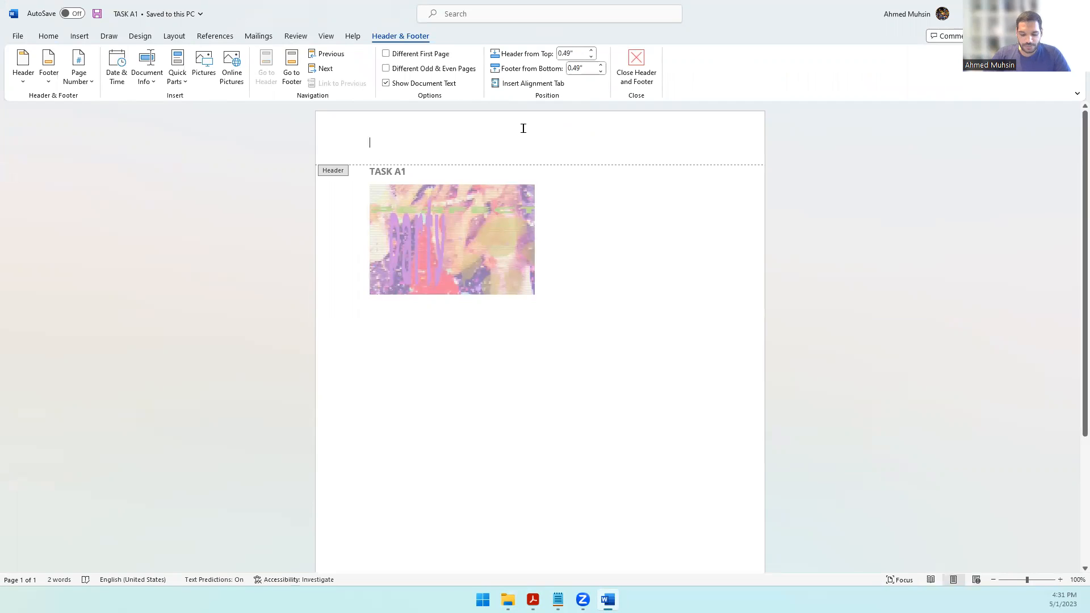
text(Task A1 Ahmed 1234 1234)
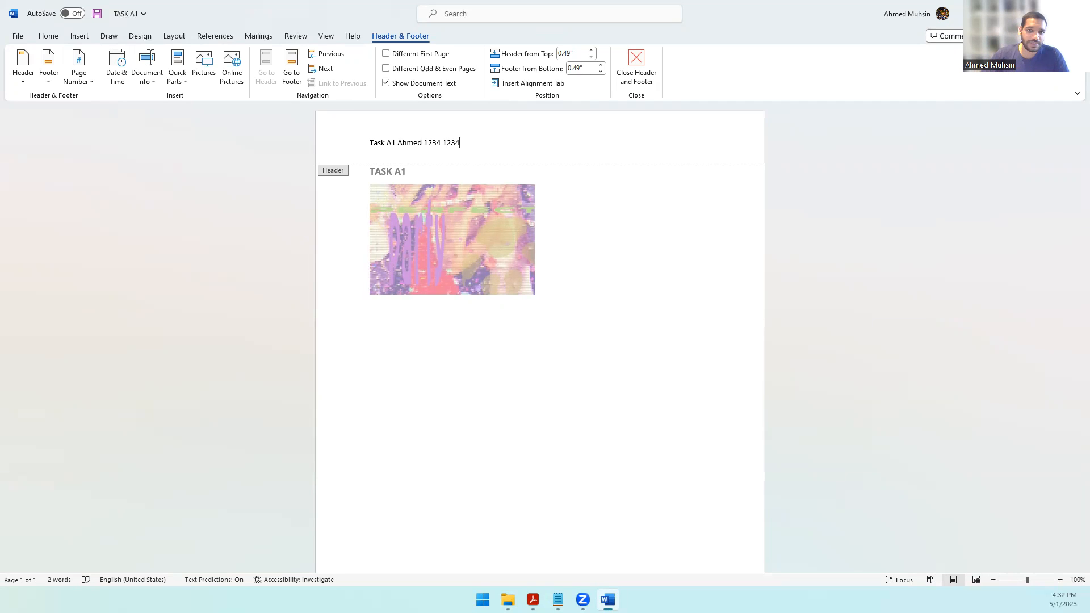
click(642, 86)
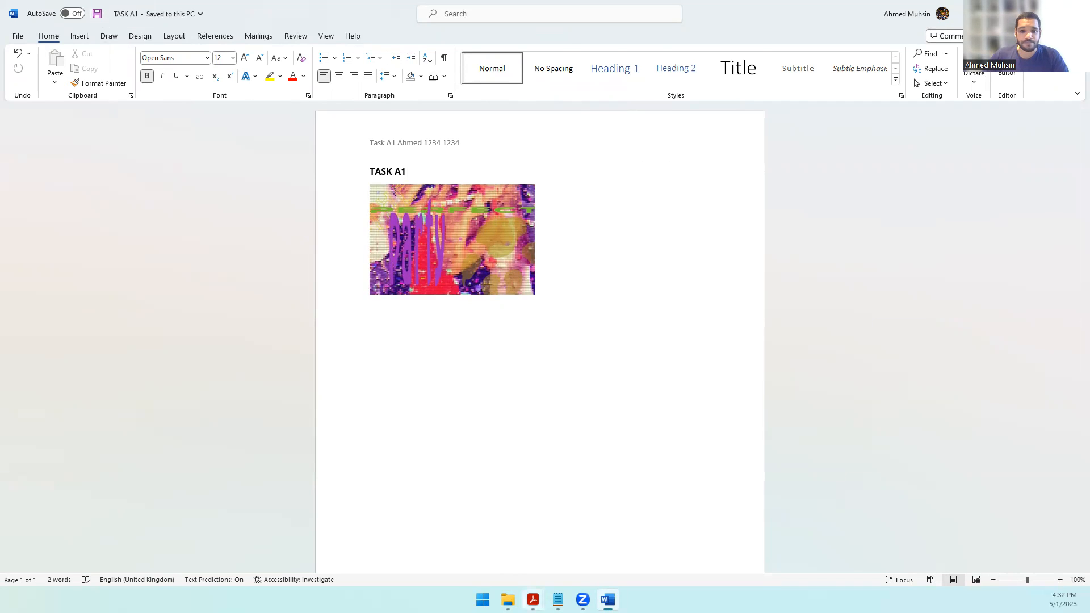
Switch to the question paper in Acrobat Reader and read the Task A1a instructions on the logo's weaknesses.
click(533, 600)
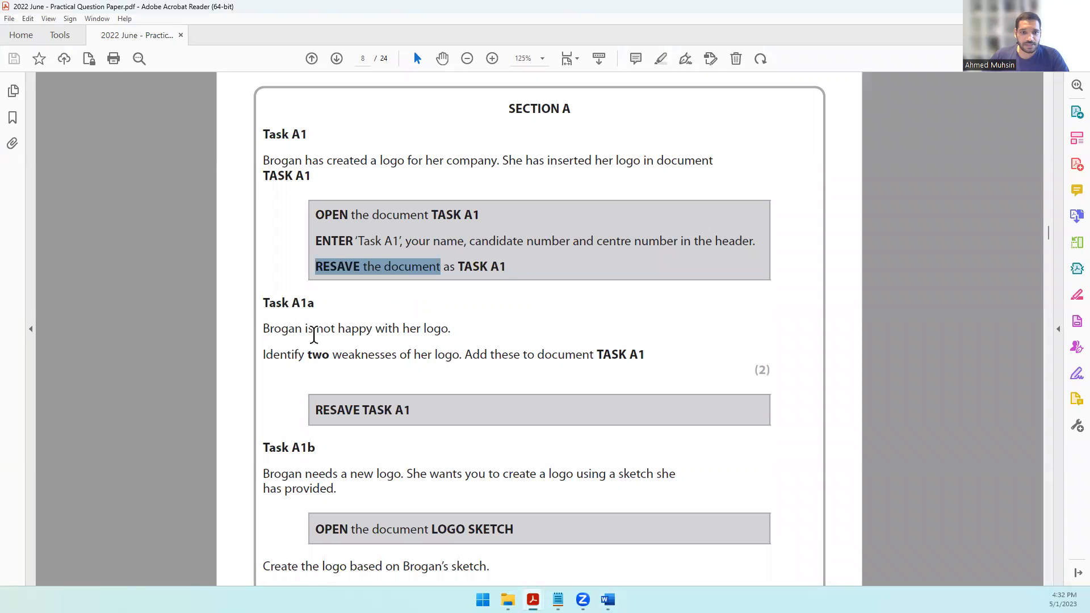
drag(352, 329, 449, 327)
drag(308, 354, 487, 358)
click(601, 366)
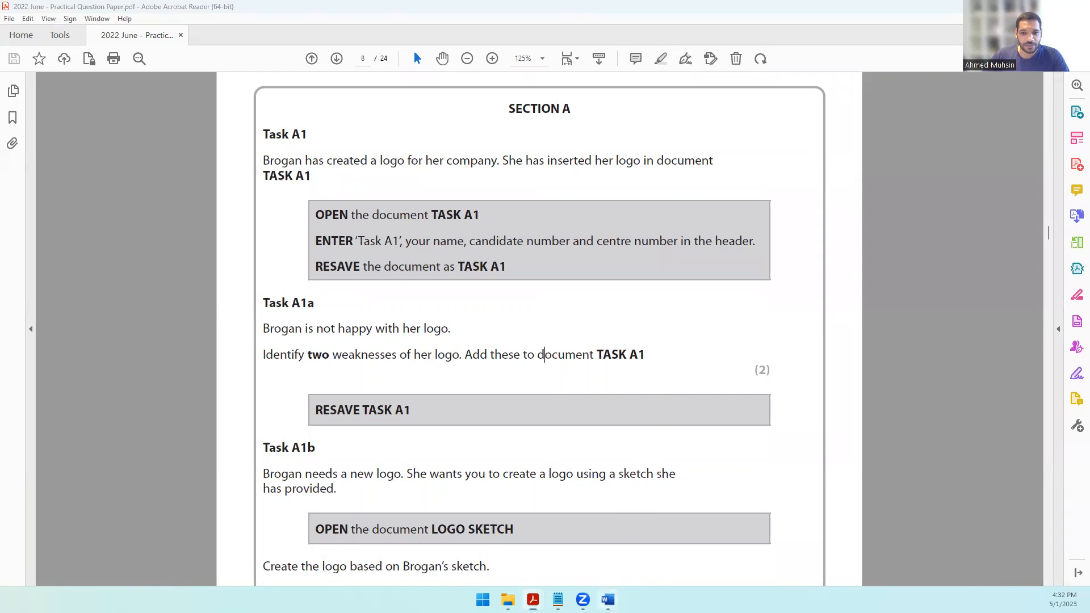
Switch to the TASK A1 document in Word and examine the logo at 160% zoom for weaknesses.
key(alt+Tab)
click(446, 237)
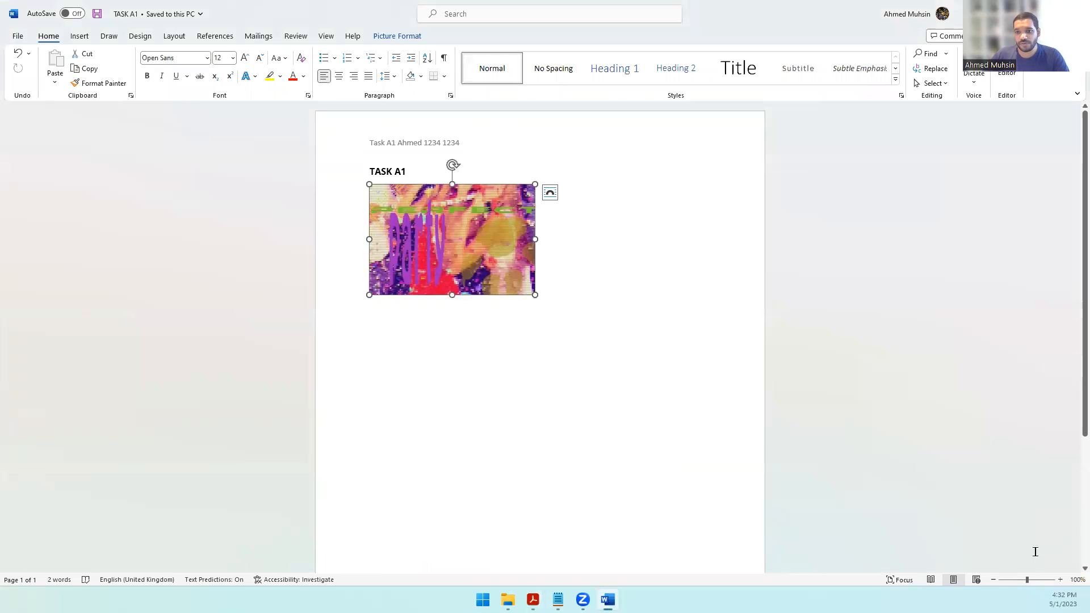
click(1060, 580)
click(1060, 580)
click(1060, 580)
click(1060, 579)
click(1060, 577)
click(1059, 577)
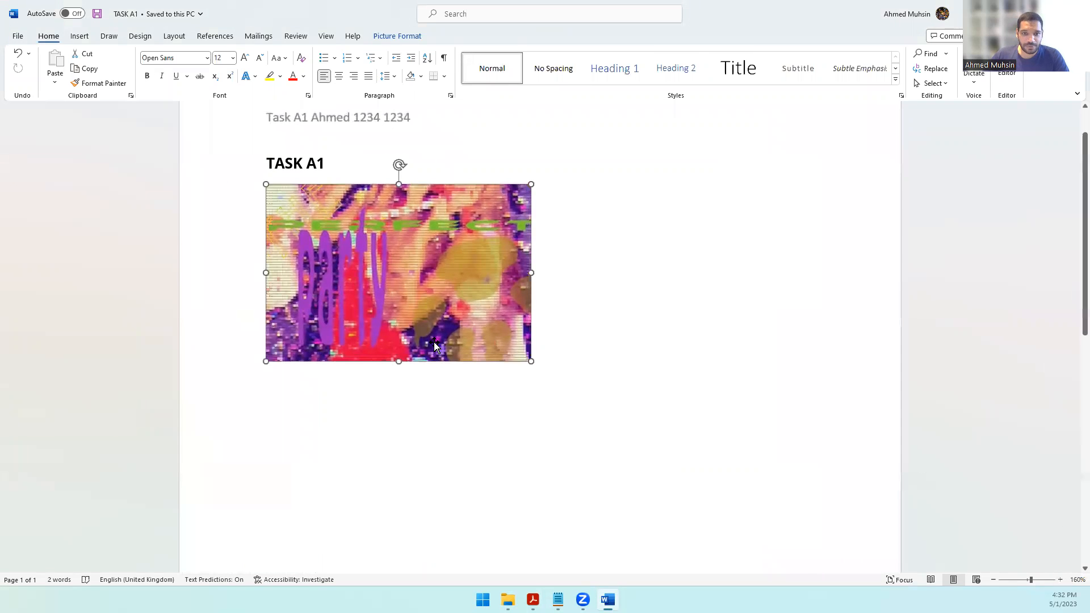
Add the first weakness on a new line below the logo: "The logo appears pixelated or blurry, making the content unclear".
click(615, 362)
key(Return)
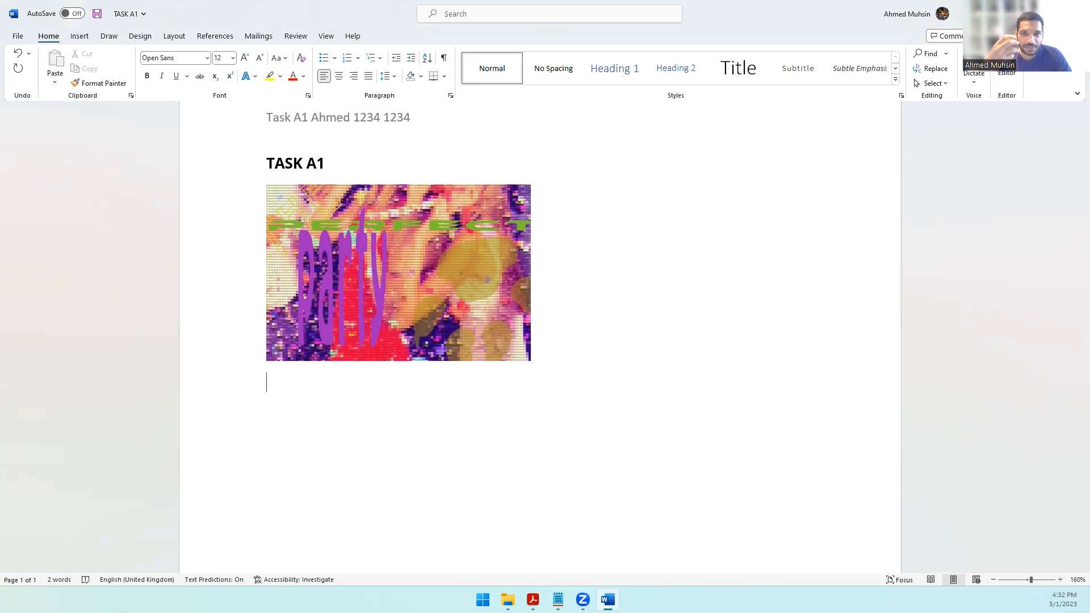
text(The logo app)
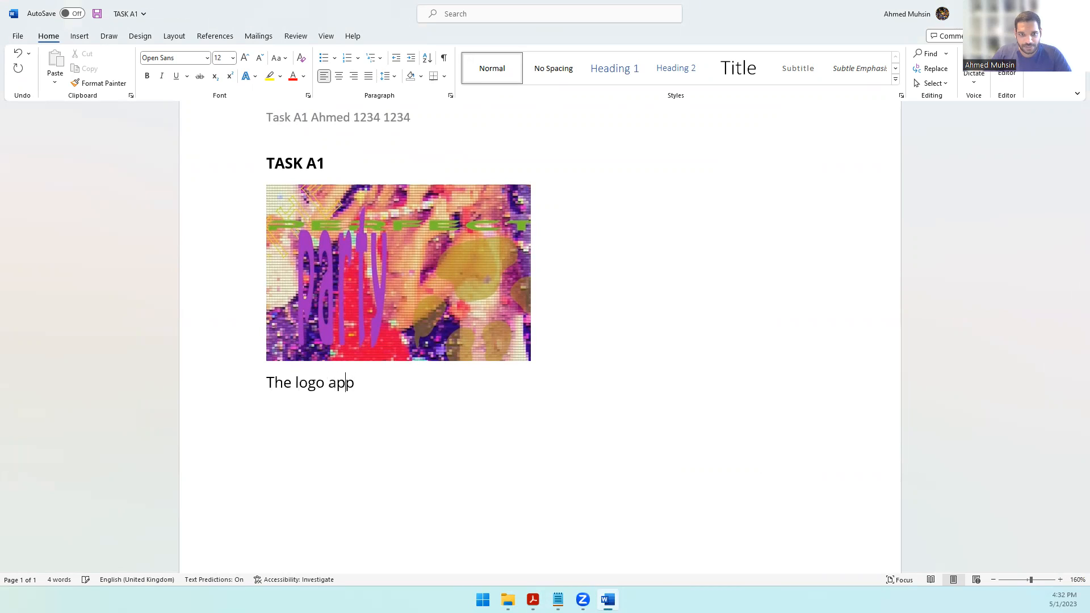
text(ears pixelated or blur)
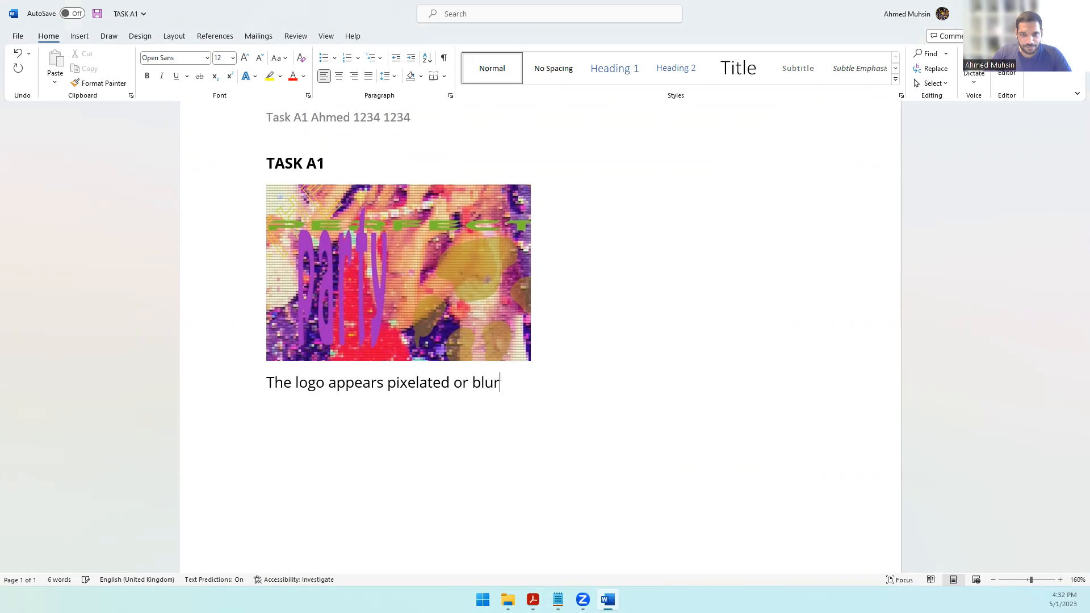
text(ry, making the conten)
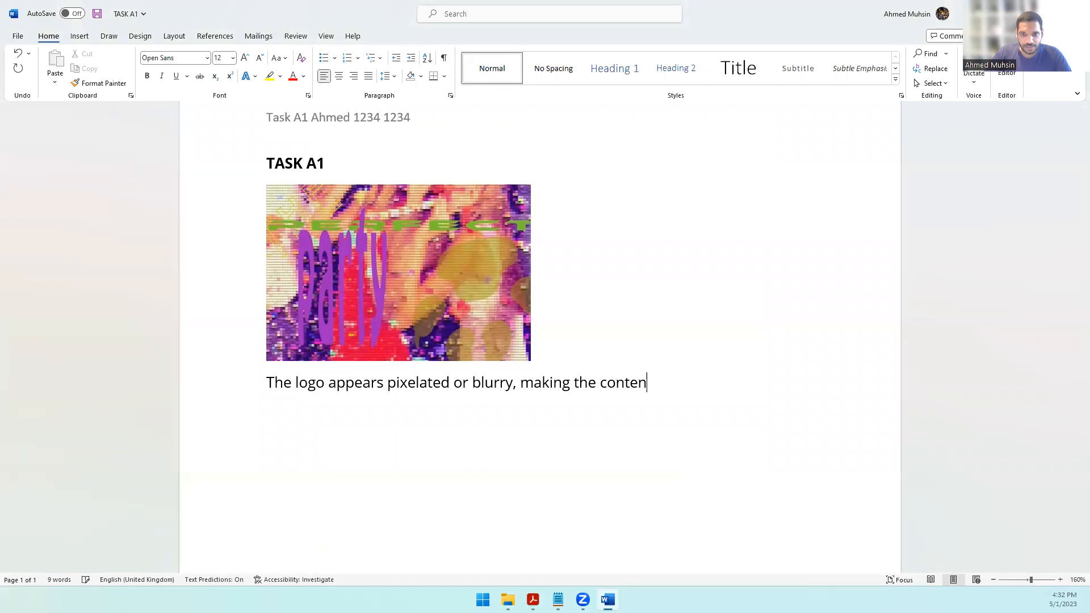
text(t uncleae)
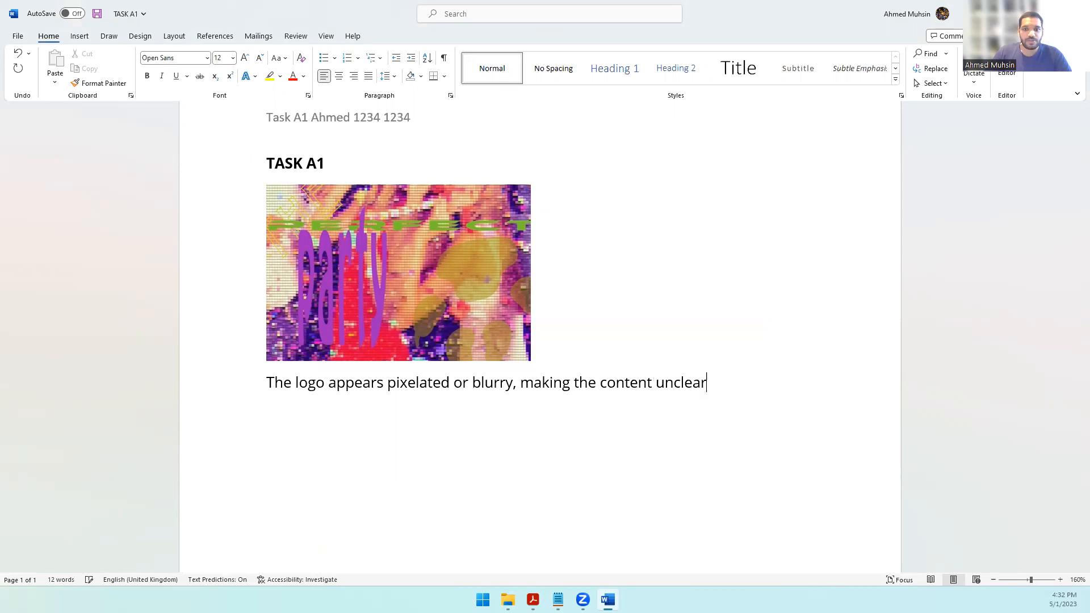
Add the second weakness on a new line: "The text is also hardly visible as the text color and background color are both dark in color.".
key(Return)
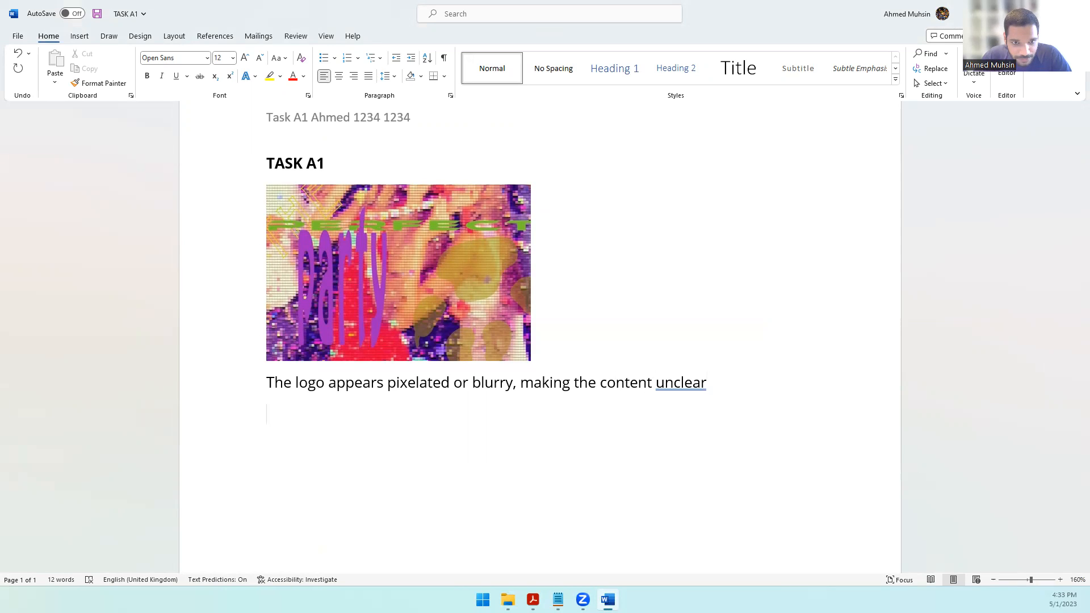
text(The text)
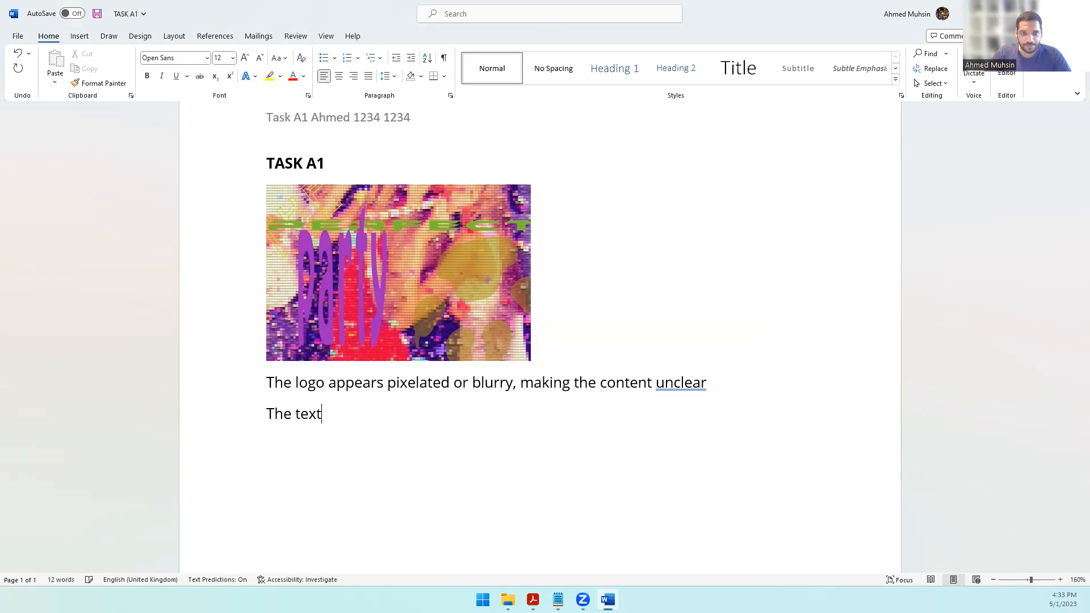
text( is also hardly vis)
key(Tab)
text(as the text color and background )
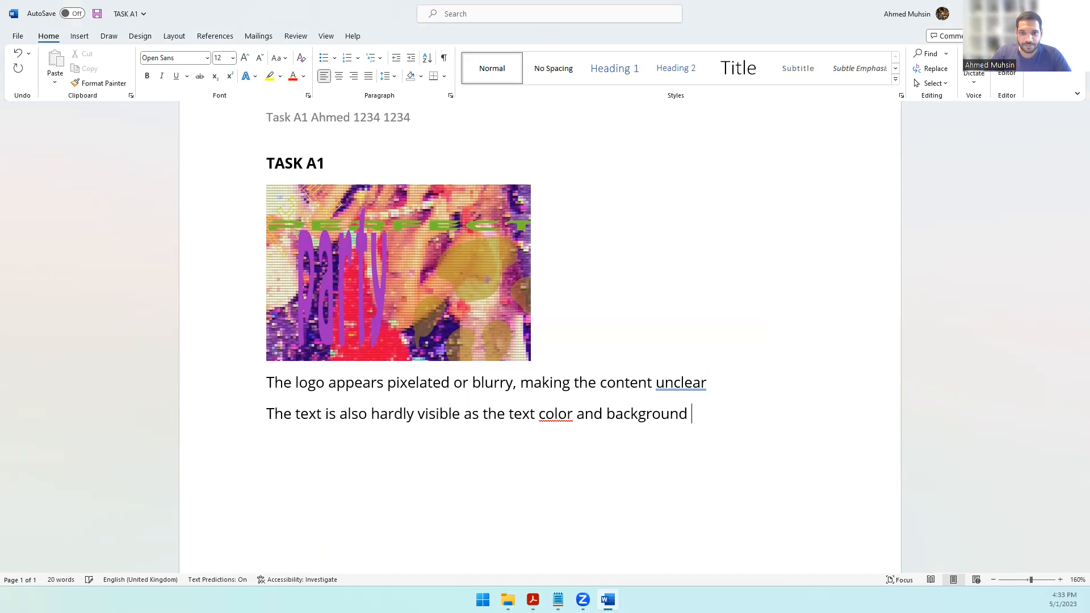
text(color are both dark in color.)
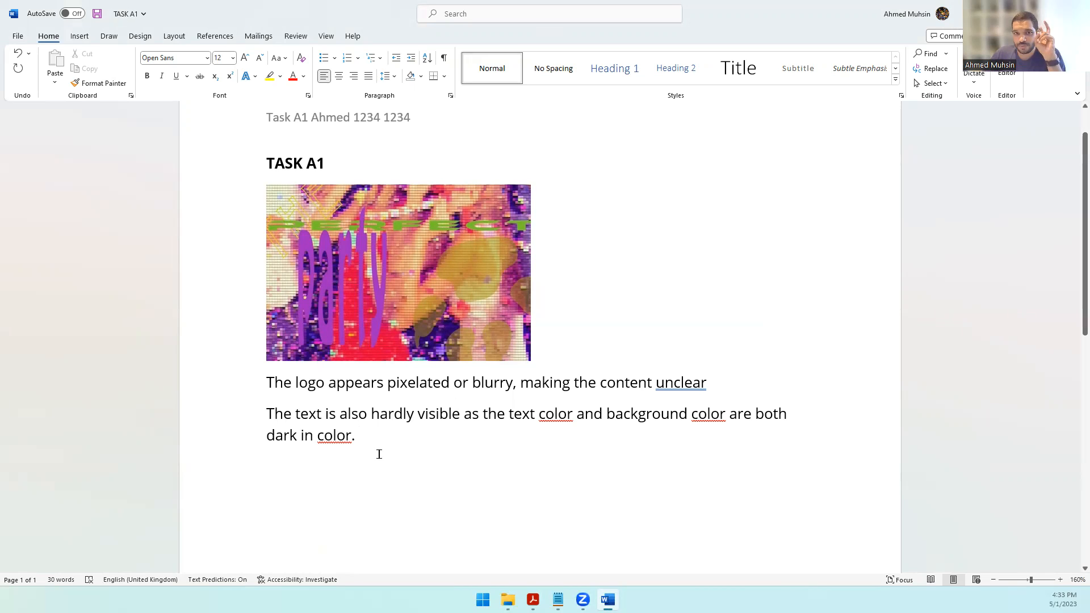
Check the resave instruction for Task A1a in the Acrobat Reader question paper, and resave the TASK A1 document in Word.
click(533, 600)
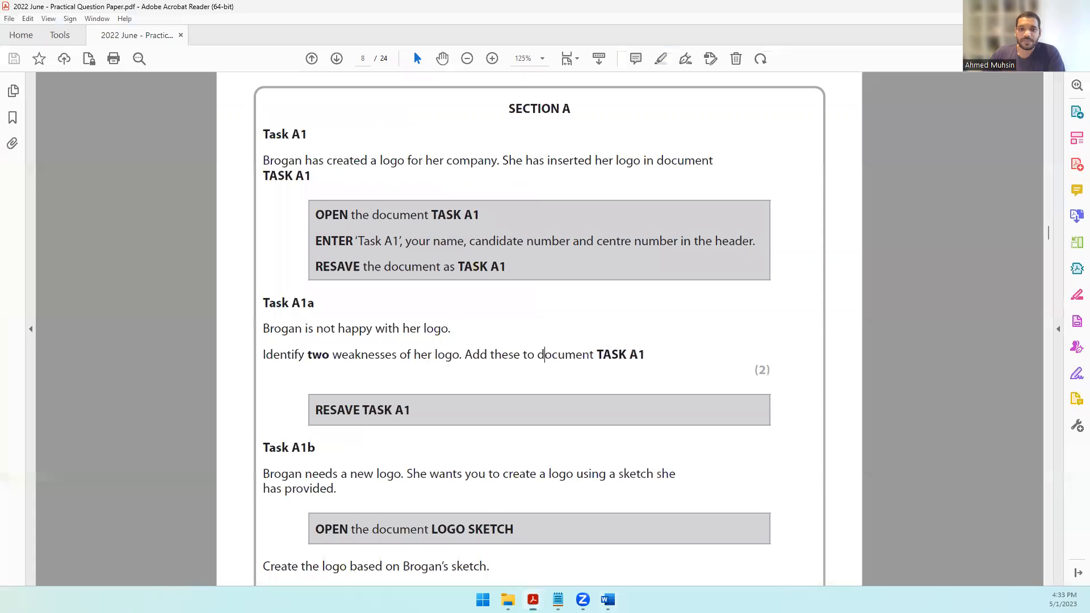
drag(328, 410, 412, 410)
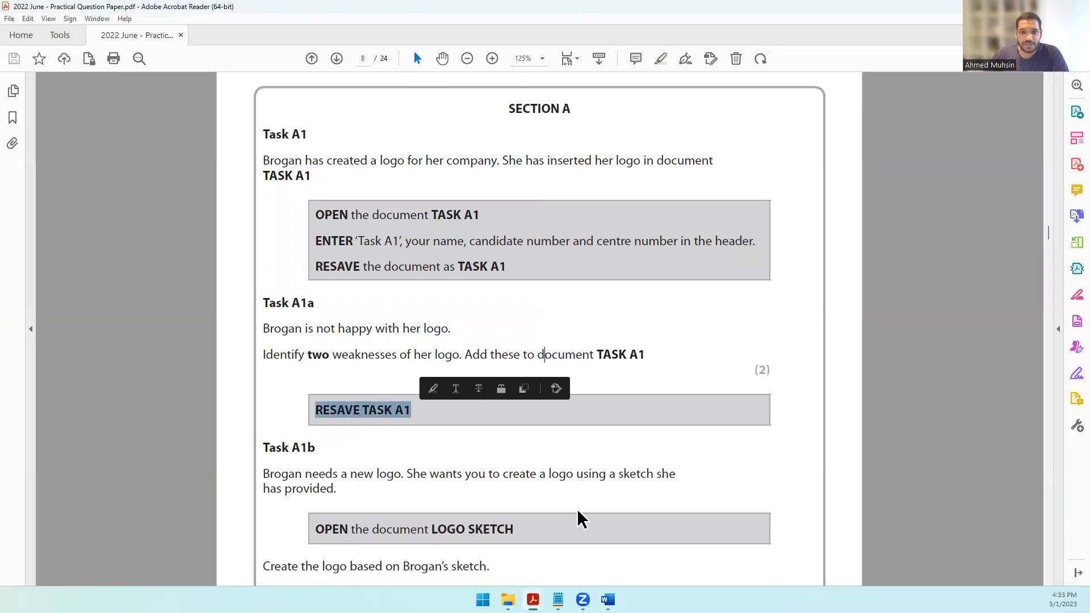
key(alt+Tab)
click(96, 13)
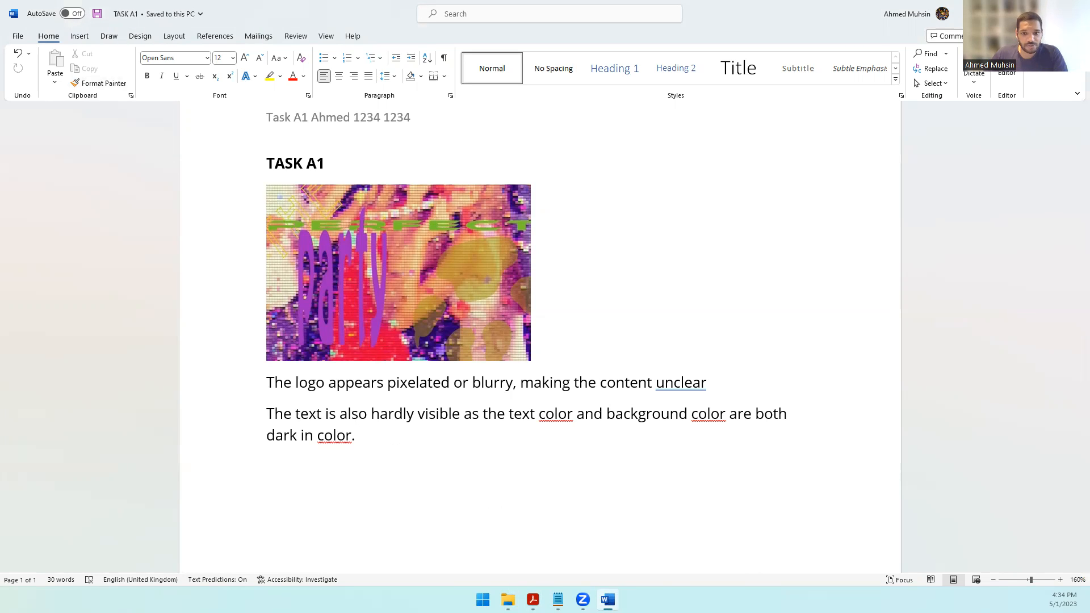
Switch back to the question paper and read the Task A1b introduction and which document it says to open.
key(alt+Tab)
scroll(494, 345, down, 3)
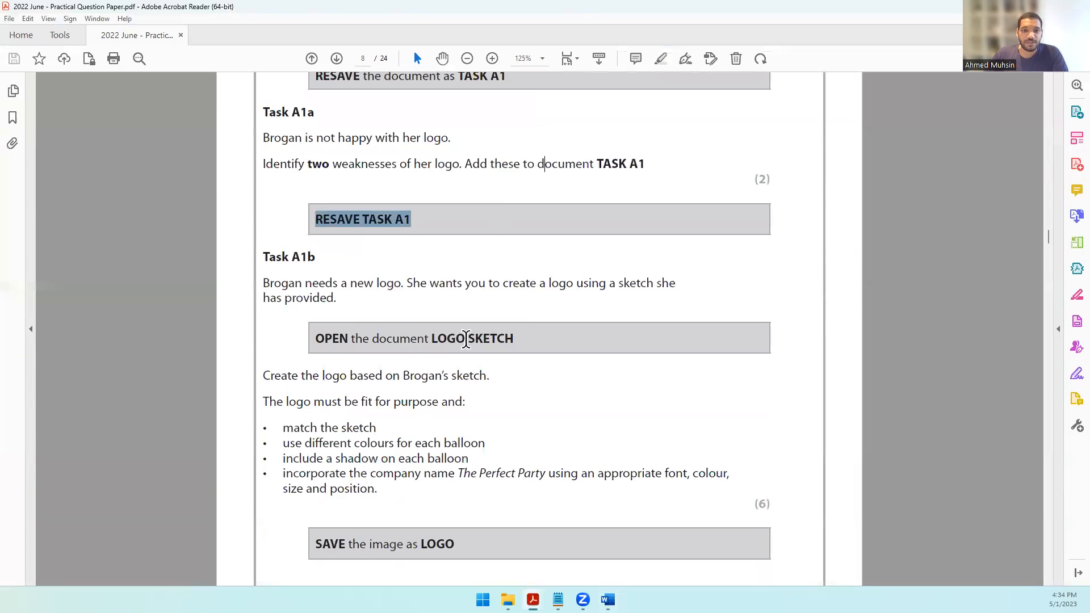
drag(293, 258, 301, 251)
drag(263, 283, 679, 282)
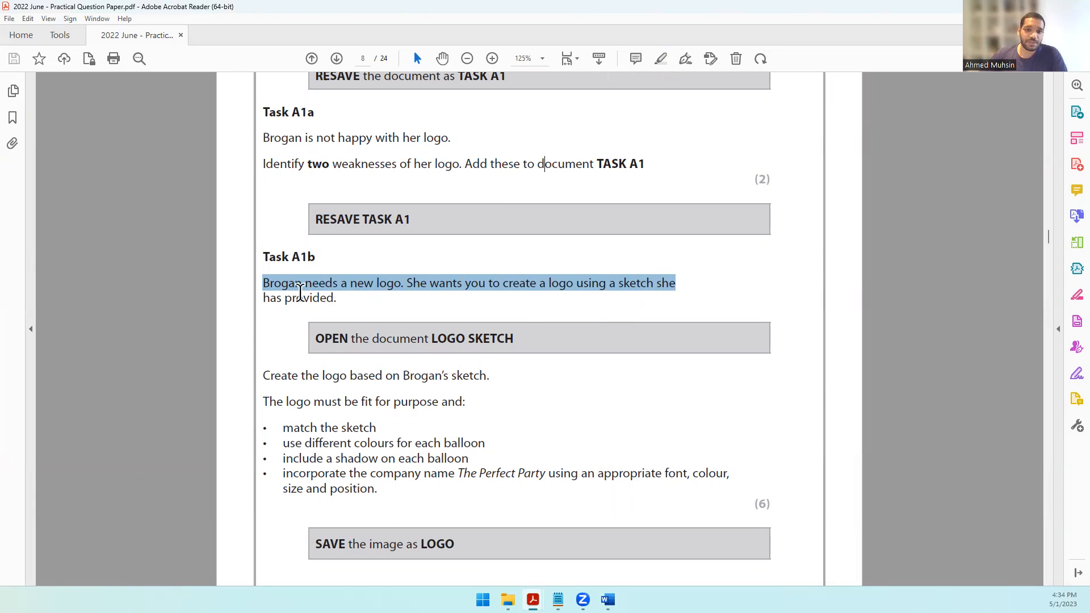
drag(432, 339, 514, 340)
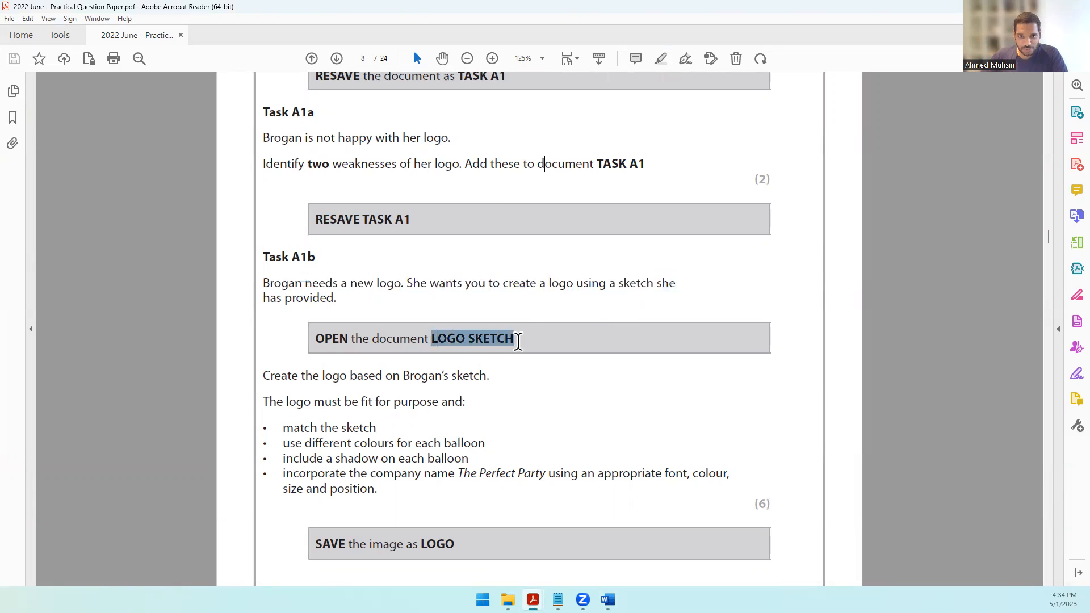
Open the LOGO SKETCH PDF from the 2022 Practical Paper folder and reduce its zoom to 70.4%.
click(499, 531)
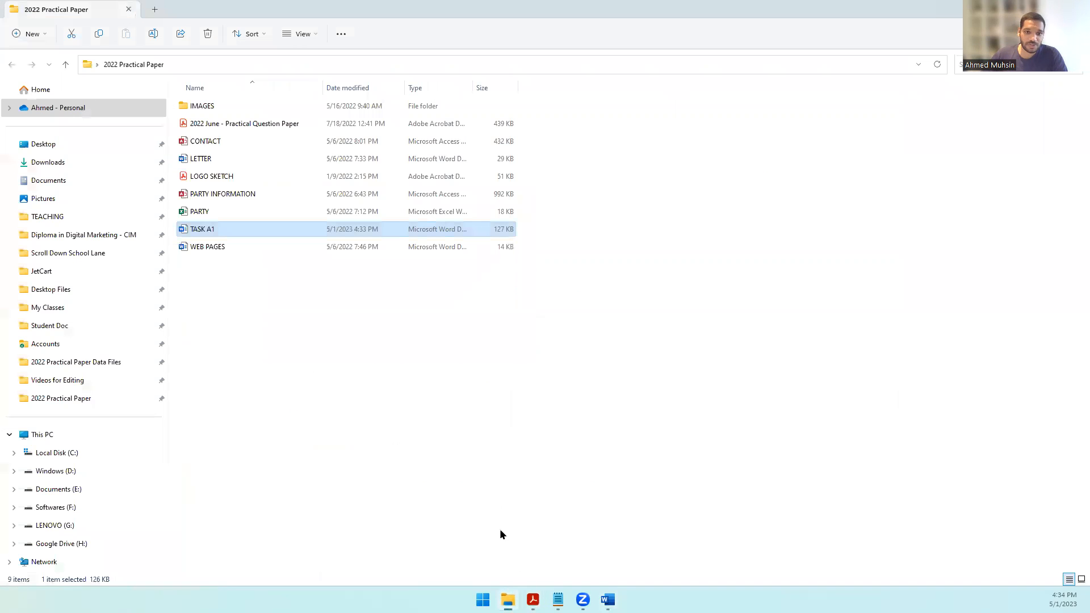
click(231, 179)
double_click(230, 178)
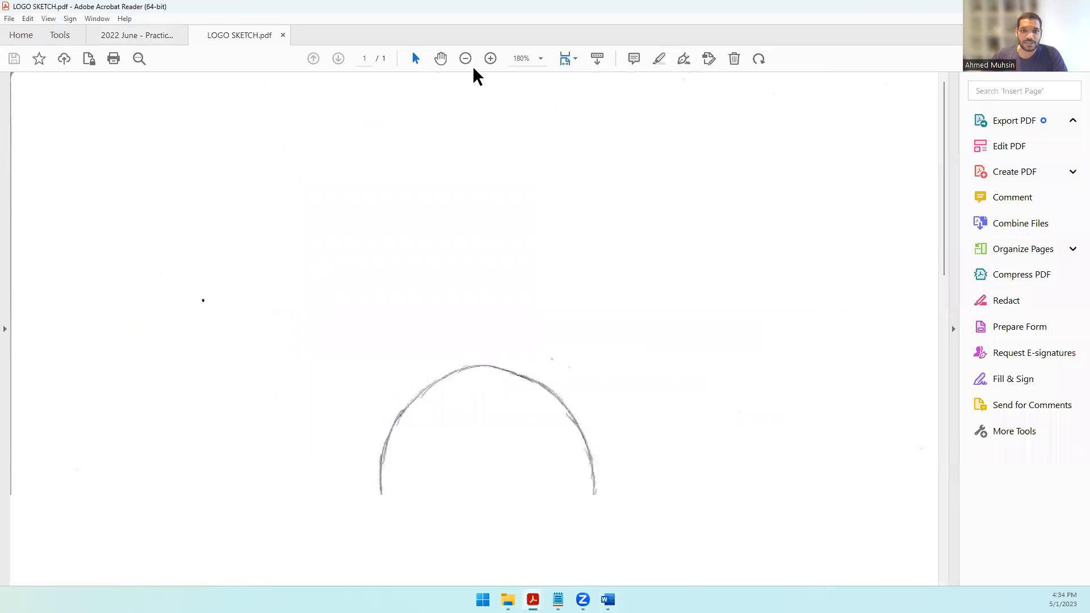
click(465, 59)
click(466, 58)
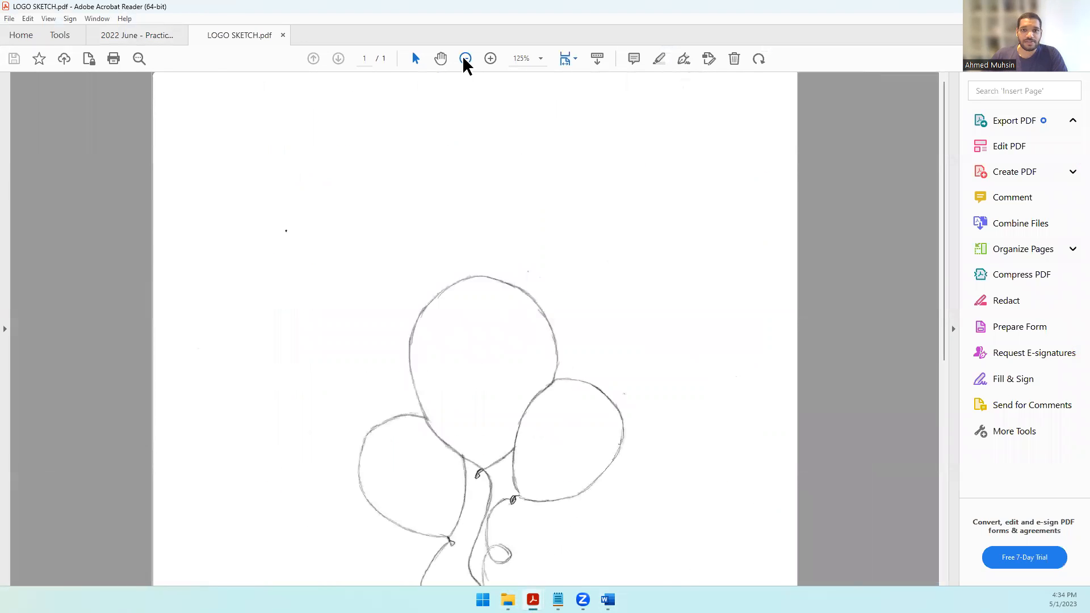
click(466, 58)
click(465, 59)
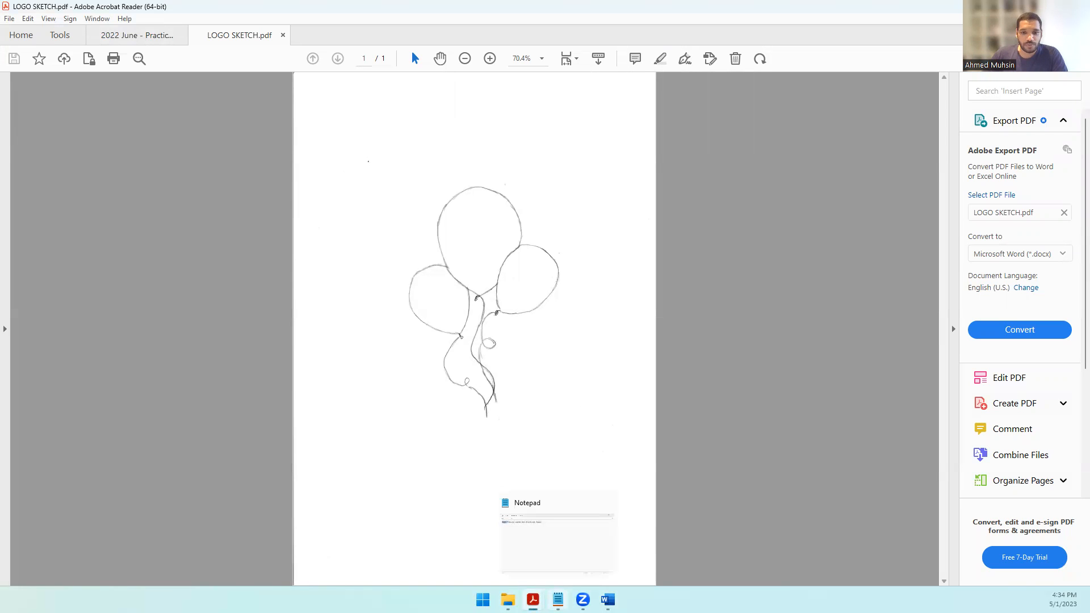
Read the question paper's instruction to base the logo on the sketch, and compare it with the LOGO SKETCH document.
mouse_move(533, 600)
click(484, 542)
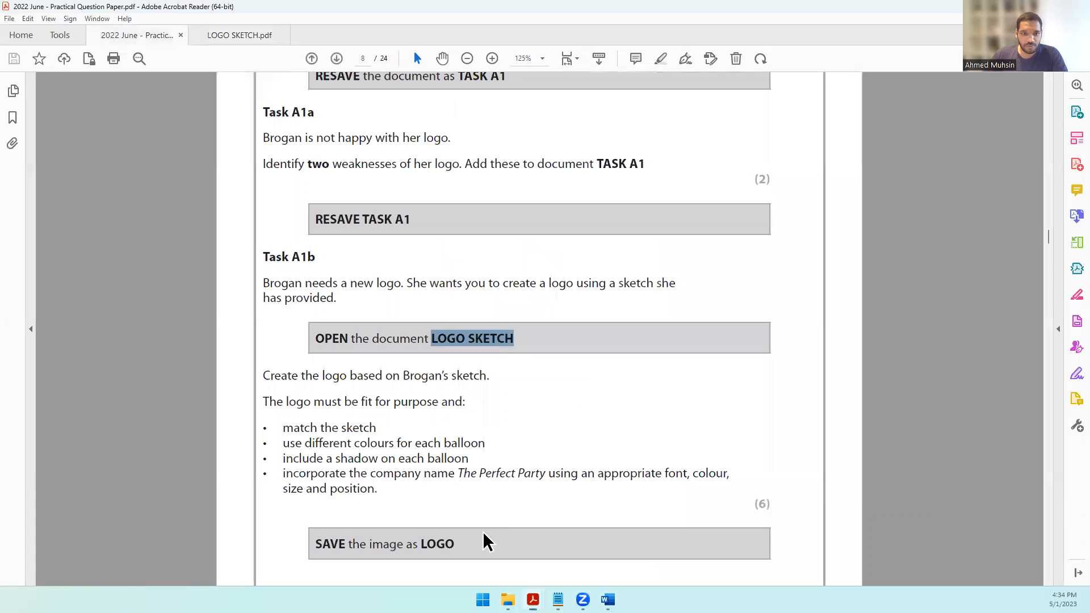
drag(346, 377, 491, 378)
click(234, 39)
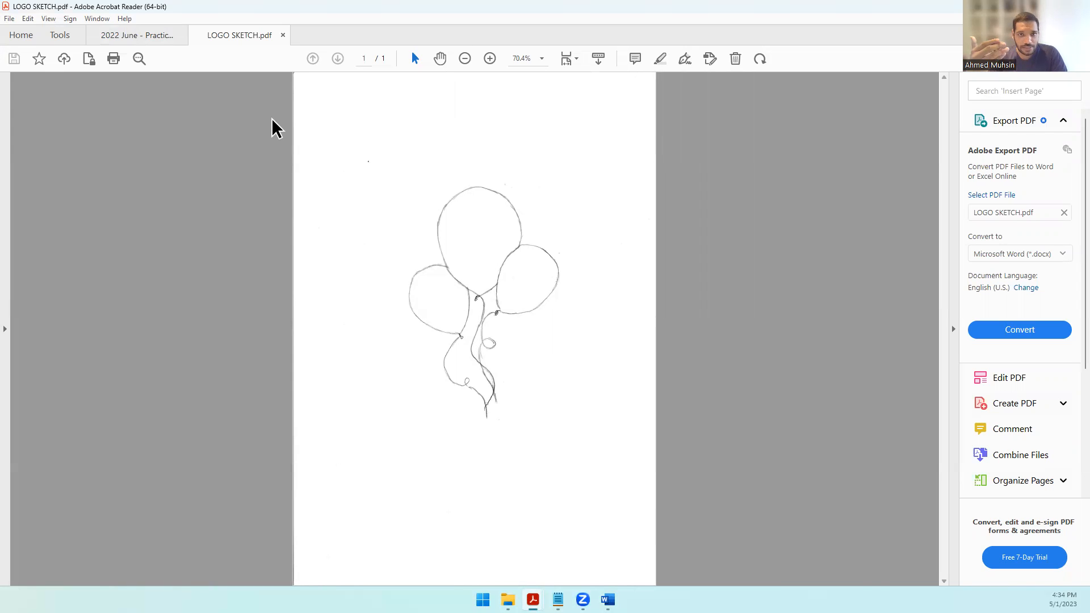
click(122, 35)
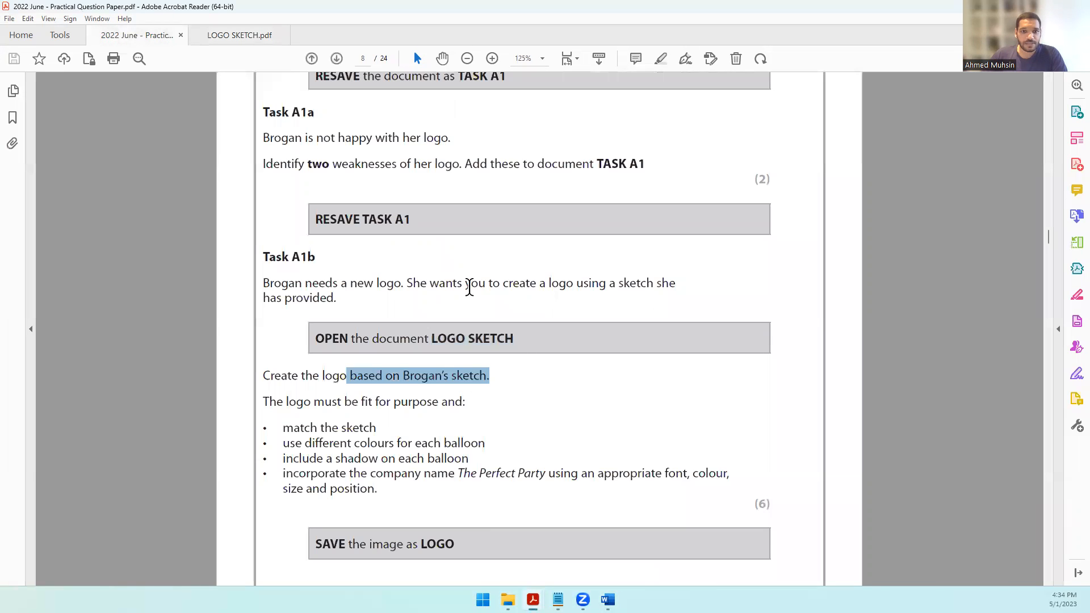
Examine the Task A1b logo requirements on fitness for purpose, matching the sketch, balloon colours, shadows and the company name.
click(317, 405)
drag(317, 406, 418, 404)
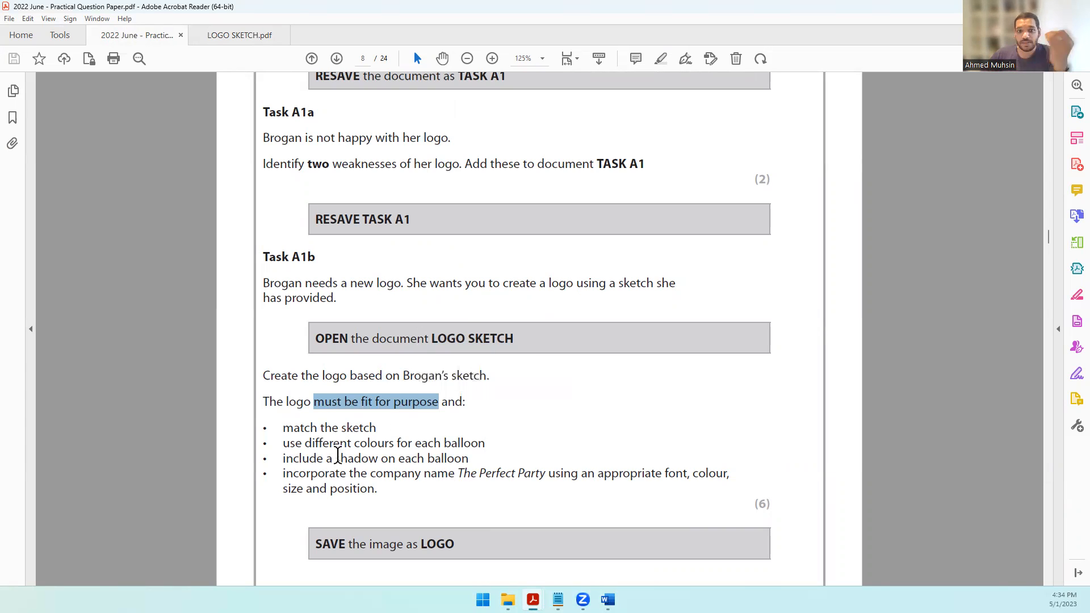
click(338, 456)
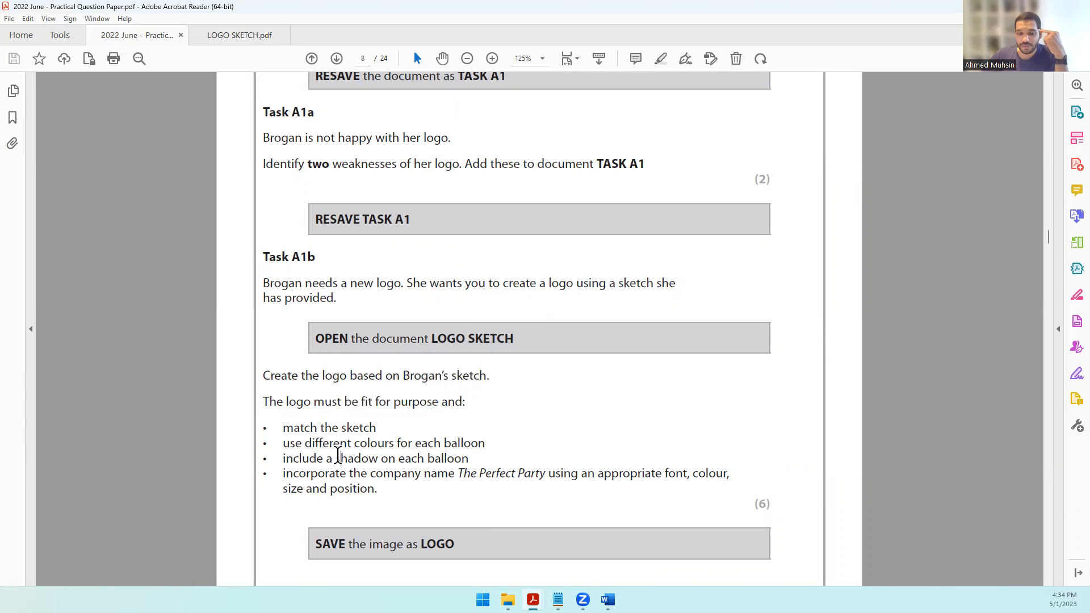
drag(330, 477, 507, 496)
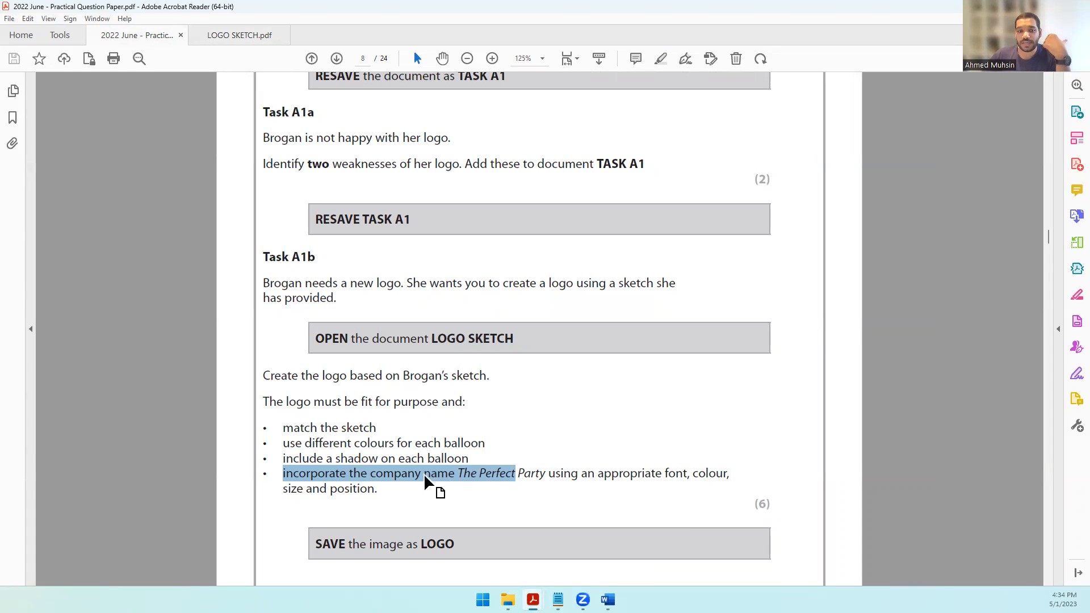
mouse_move(583, 599)
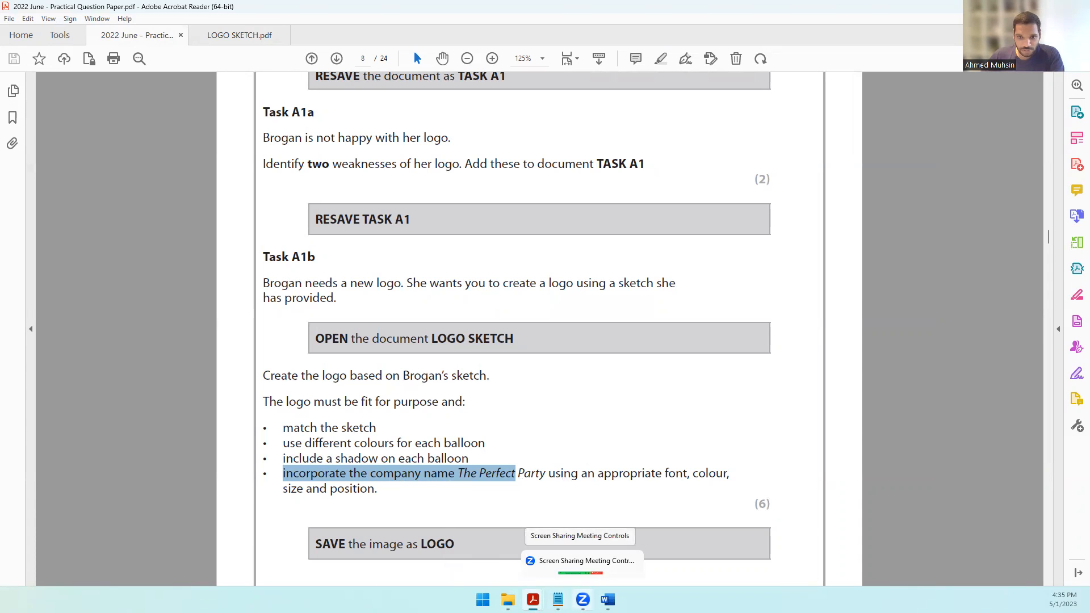
click(507, 600)
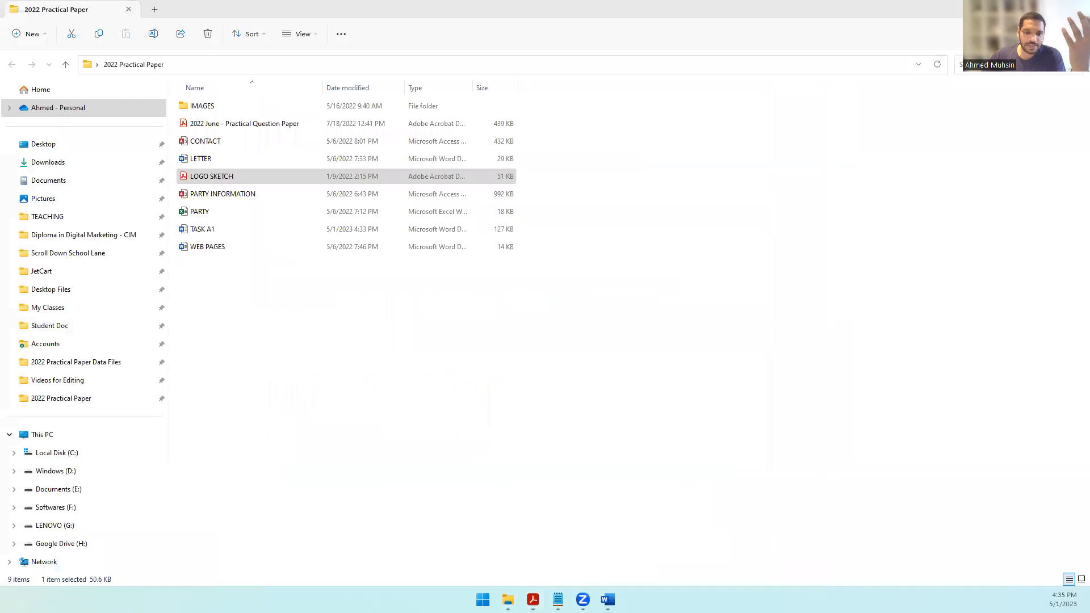
click(517, 453)
key(alt+Tab)
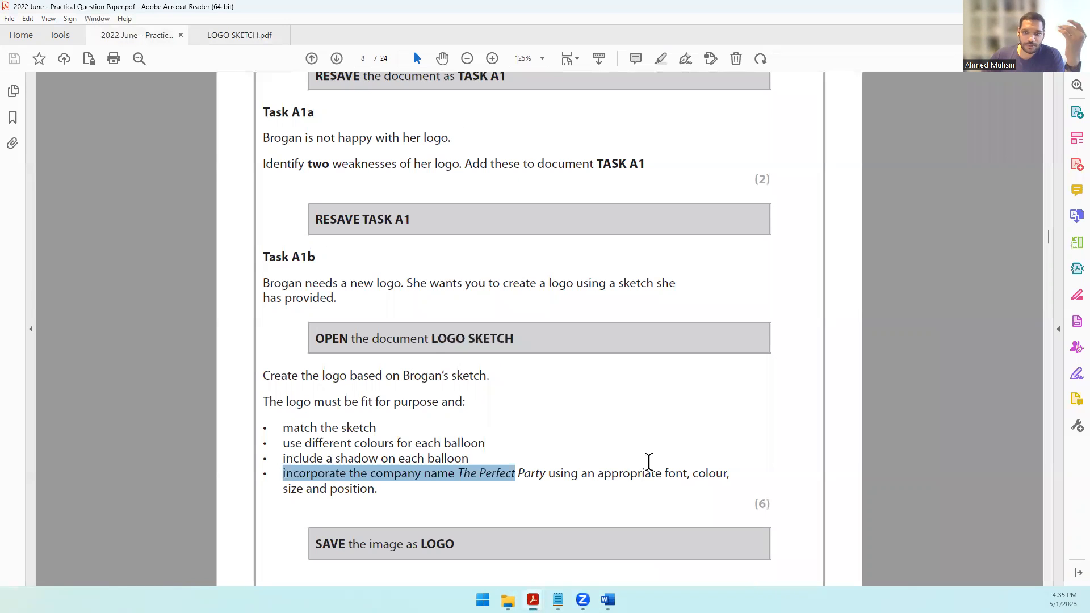
mouse_move(583, 600)
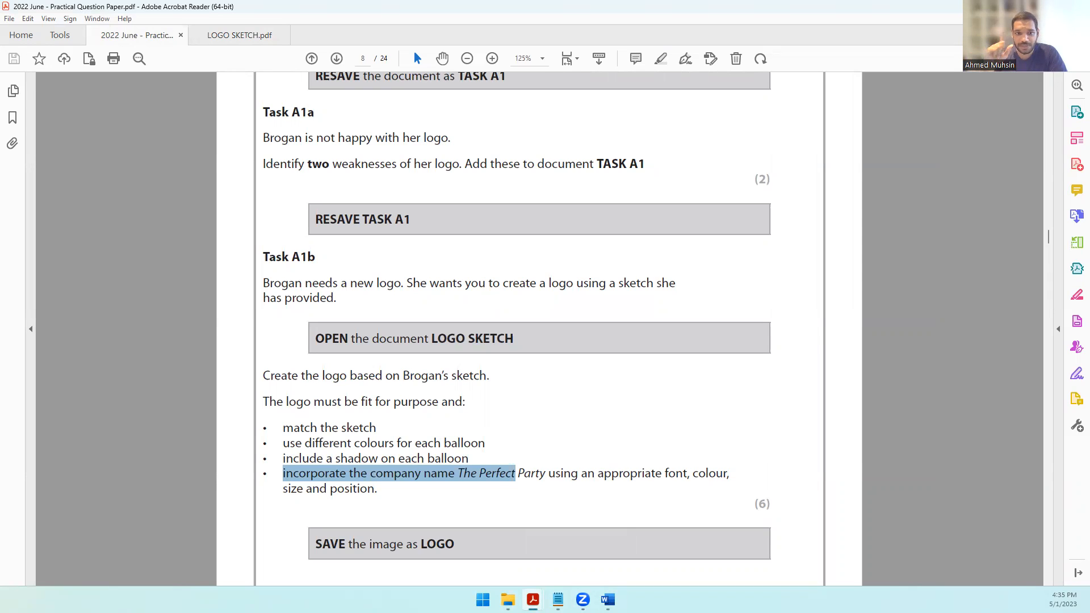
double_click(362, 459)
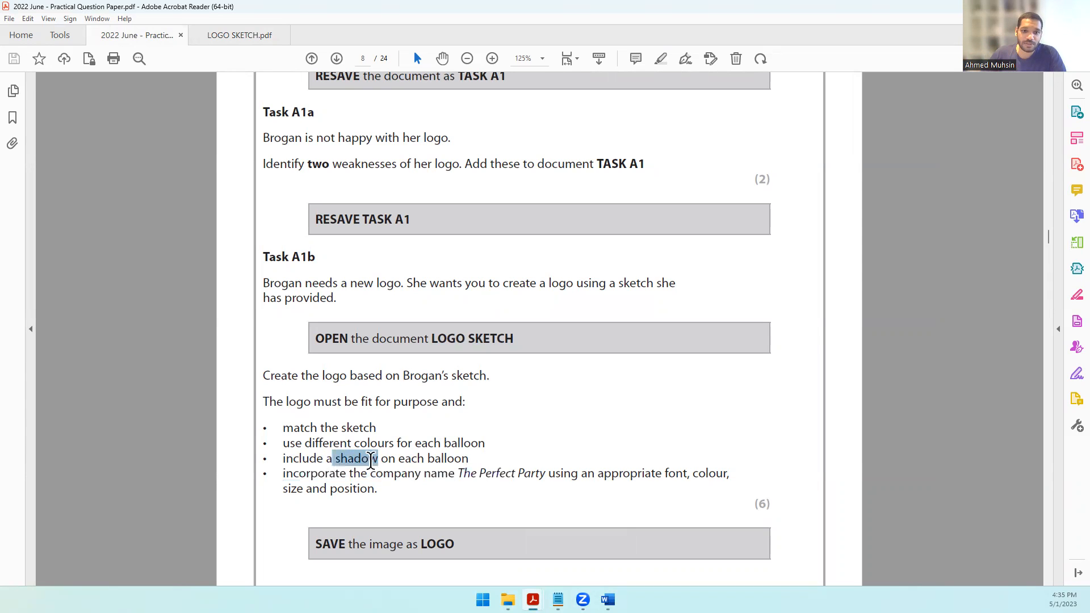
click(360, 488)
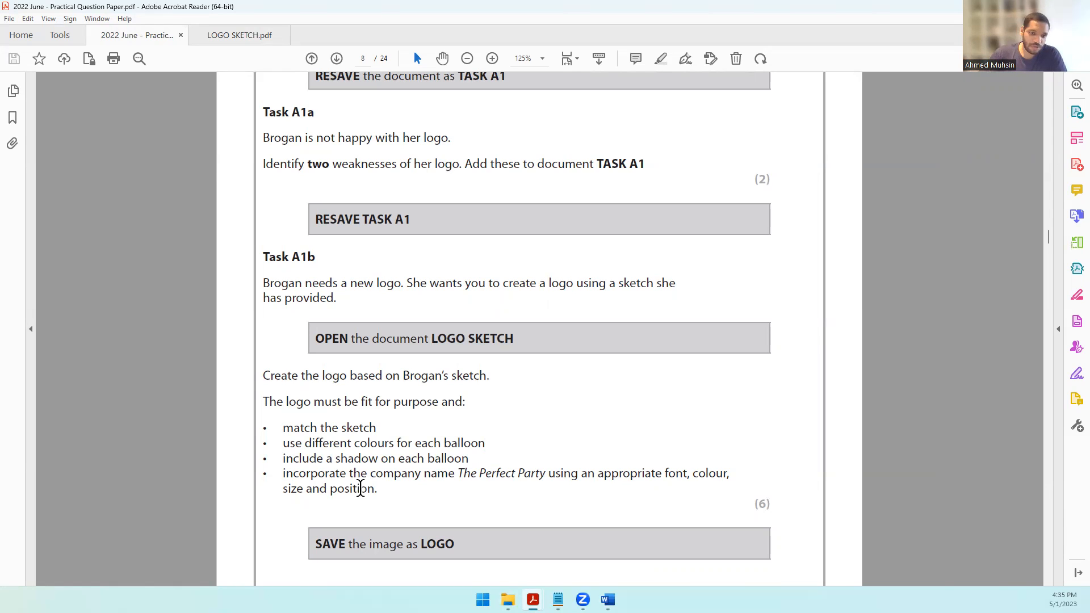
Find and launch Adobe Photoshop CS6.
click(484, 600)
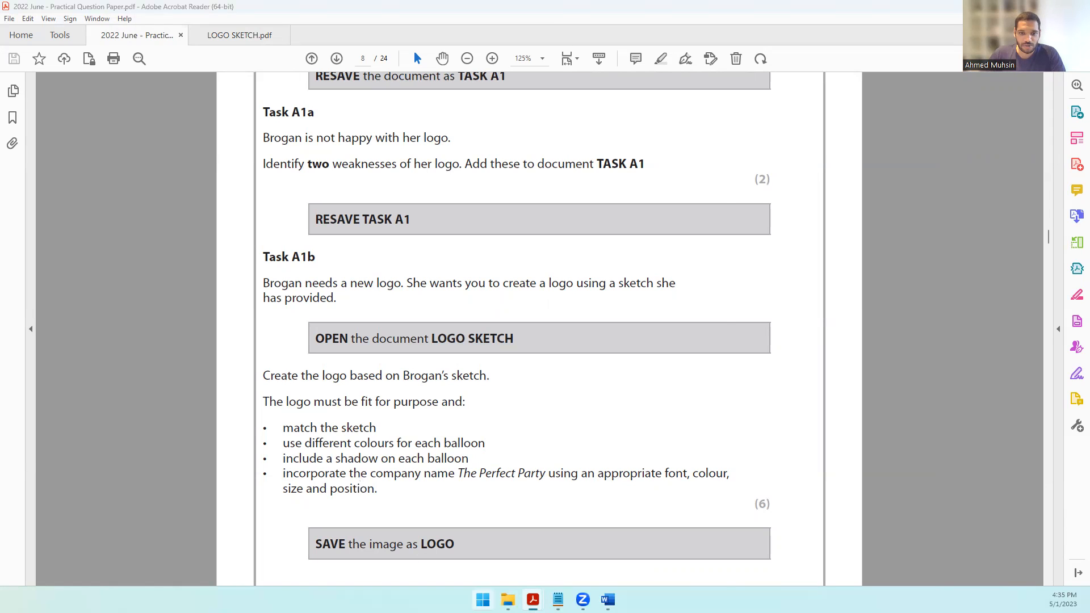
text(photos)
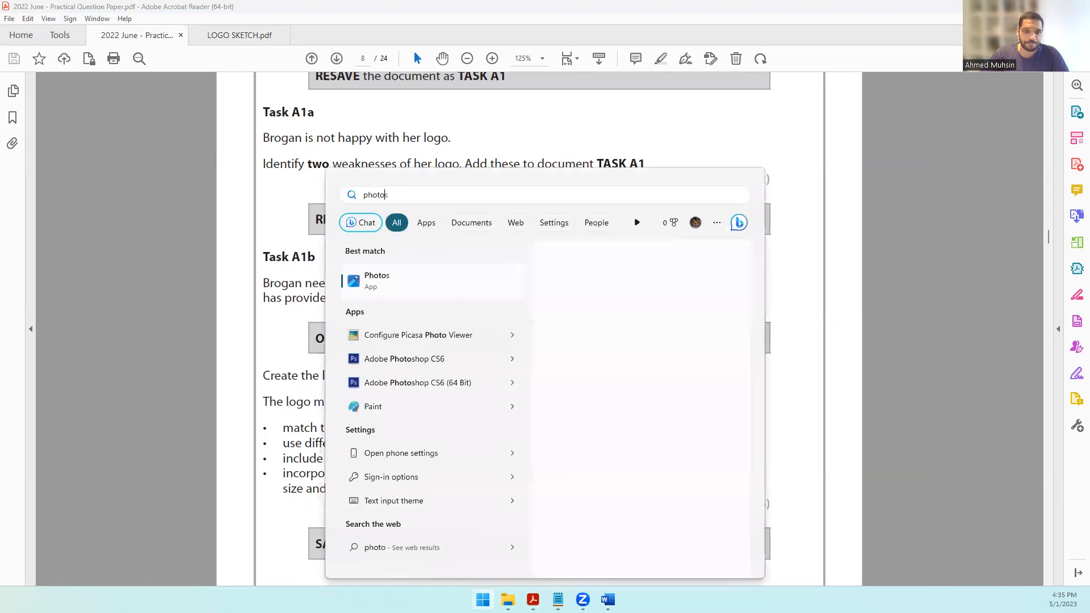
click(431, 360)
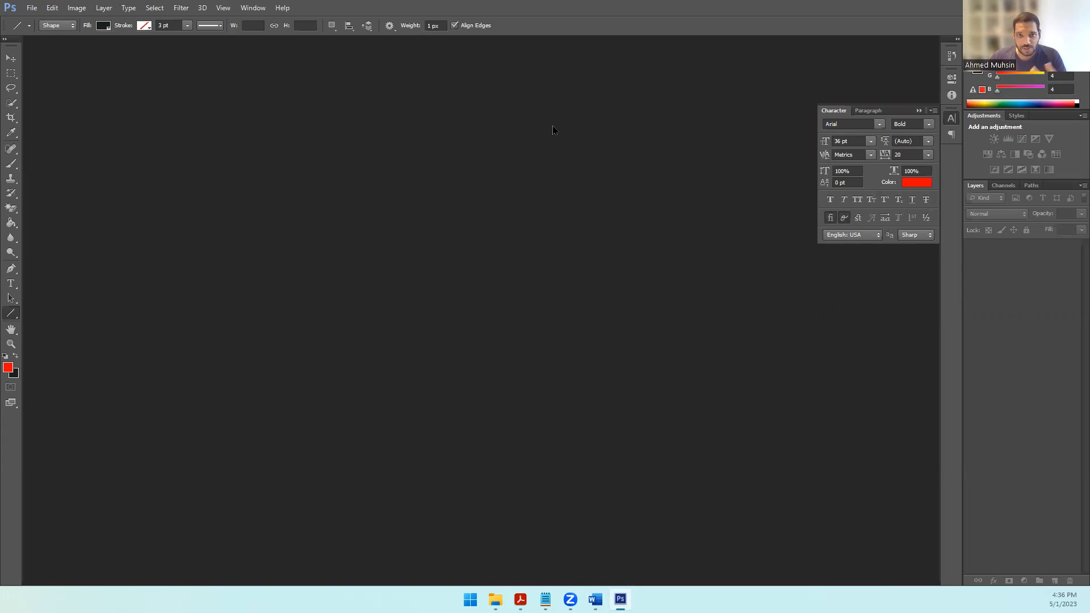
Create a new document with the Default Photoshop Size preset, 7 by 5 inches at 72 pixels/inch with a white background.
click(32, 8)
click(38, 22)
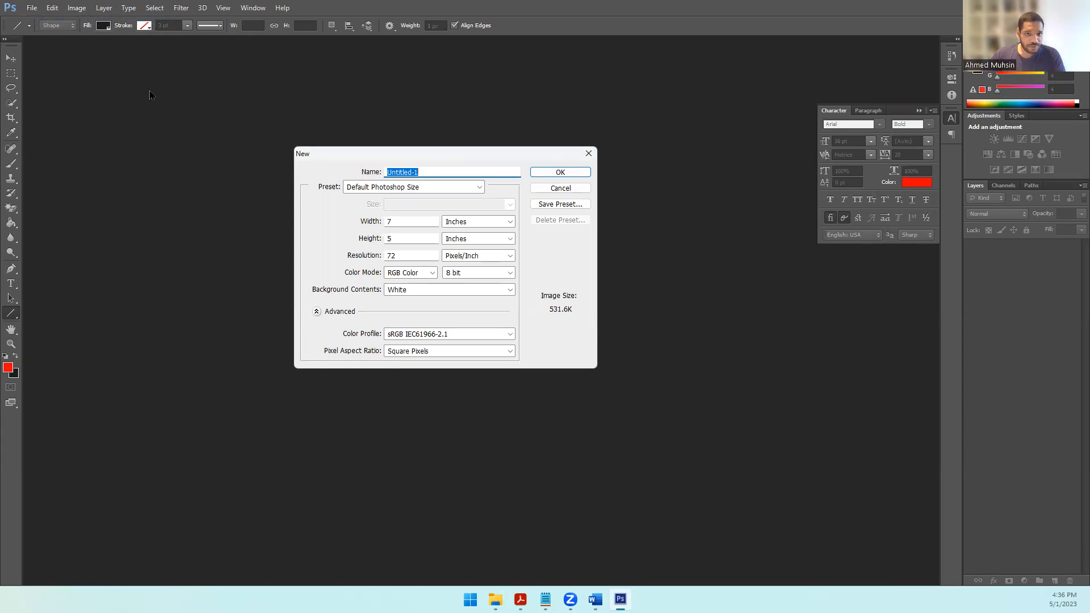
click(357, 186)
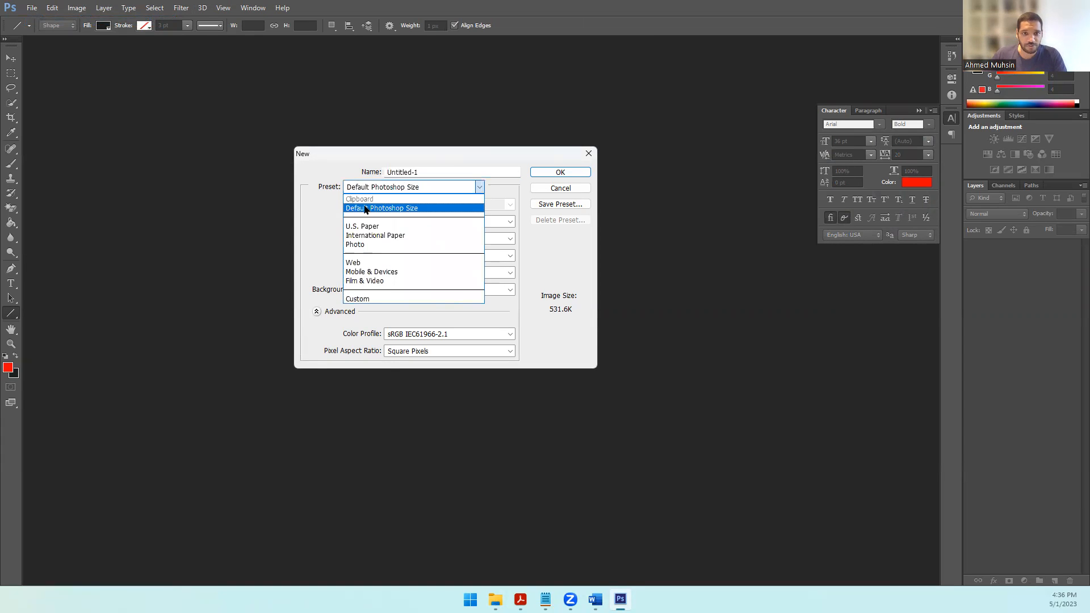
click(365, 208)
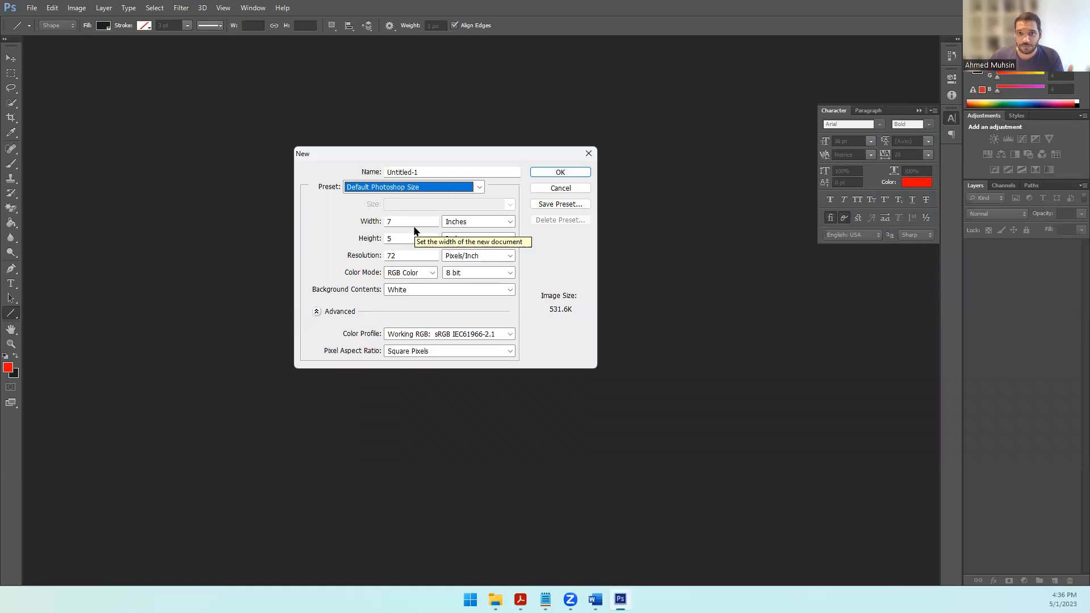
click(580, 173)
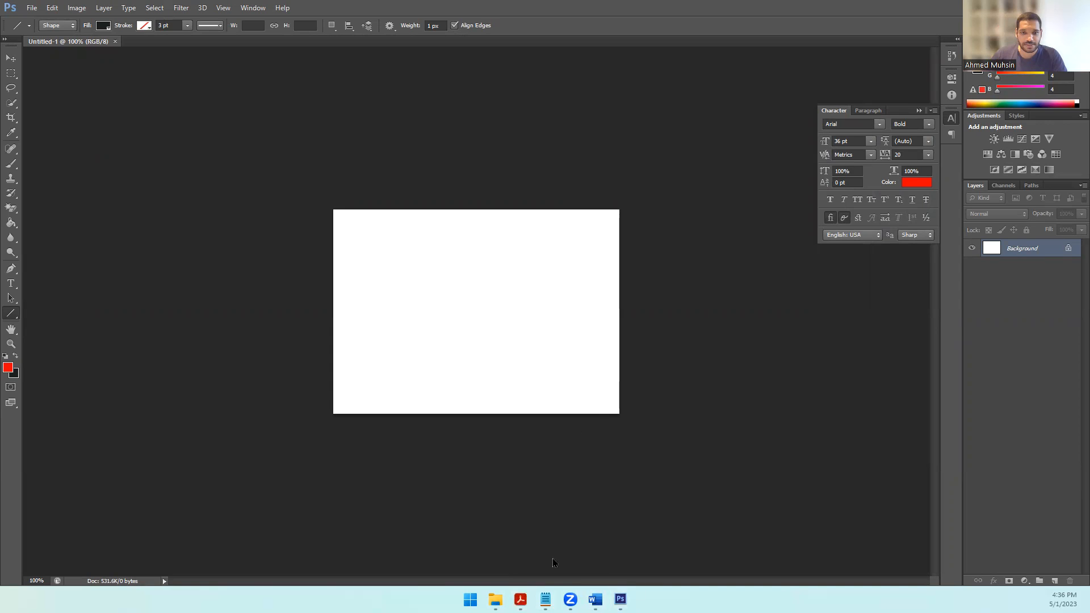
Review the balloon drawing in the LOGO SKETCH PDF and return to the blank Photoshop canvas.
mouse_move(521, 599)
click(544, 539)
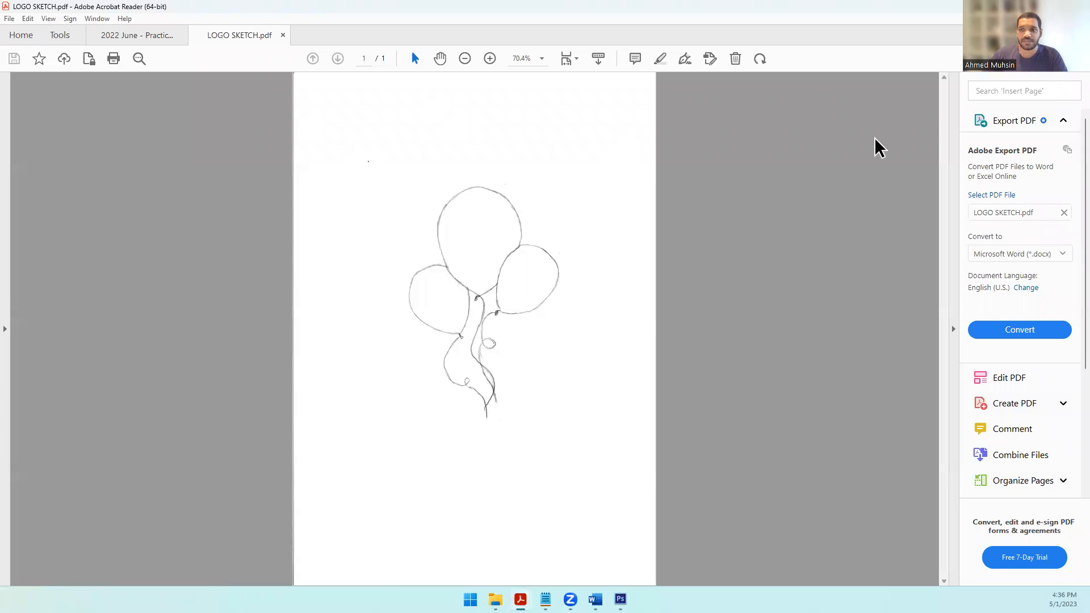
click(1026, 6)
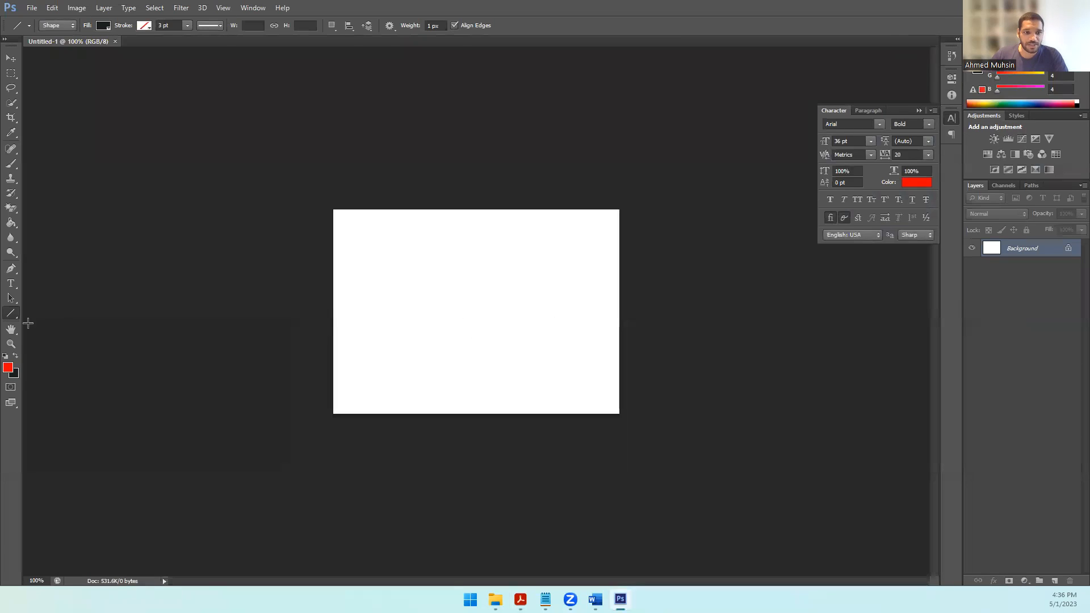
Draw an ellipse about 85 by 106 px in the canvas's upper left area and fill it yellow with no stroke.
right_click(11, 318)
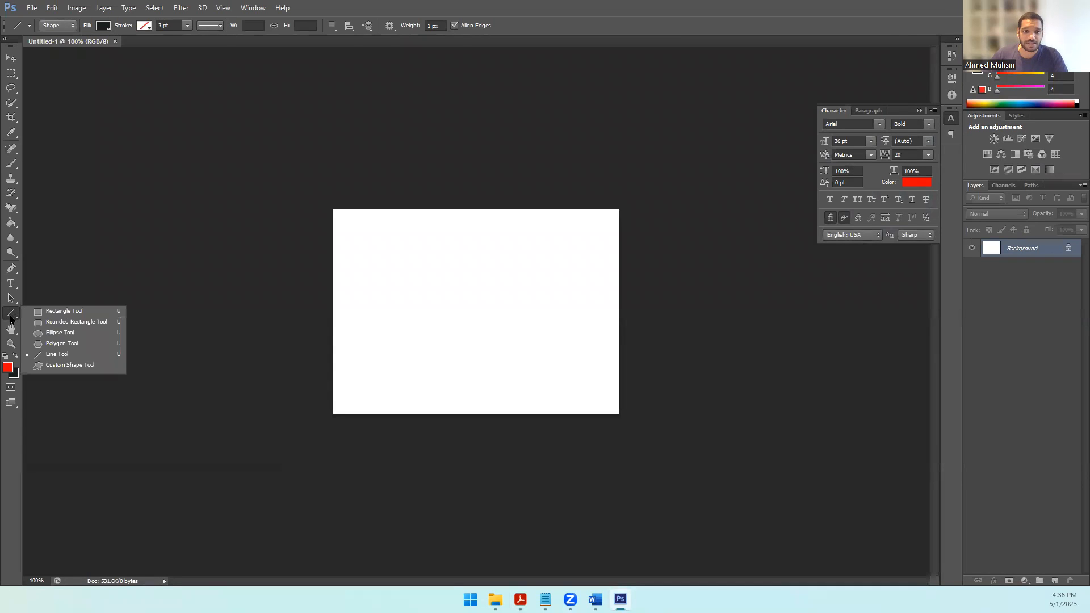
click(60, 334)
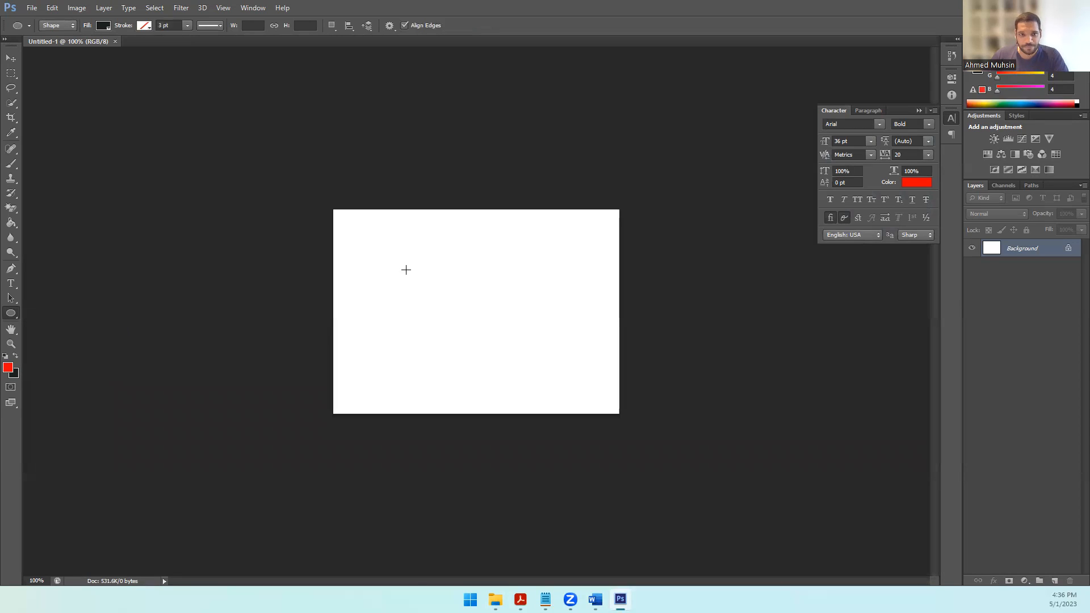
drag(425, 275, 462, 317)
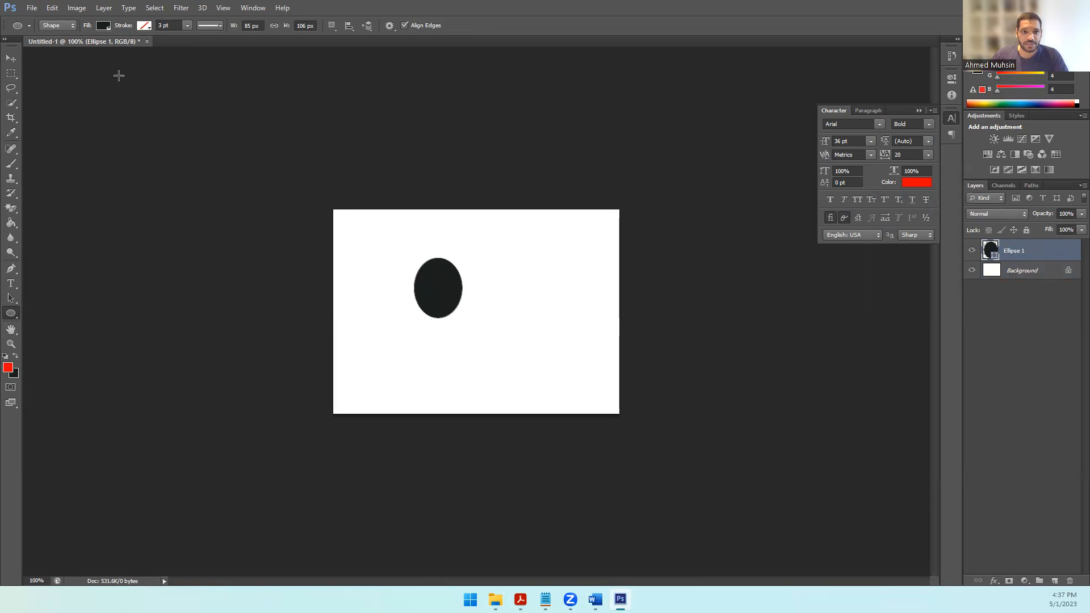
click(104, 26)
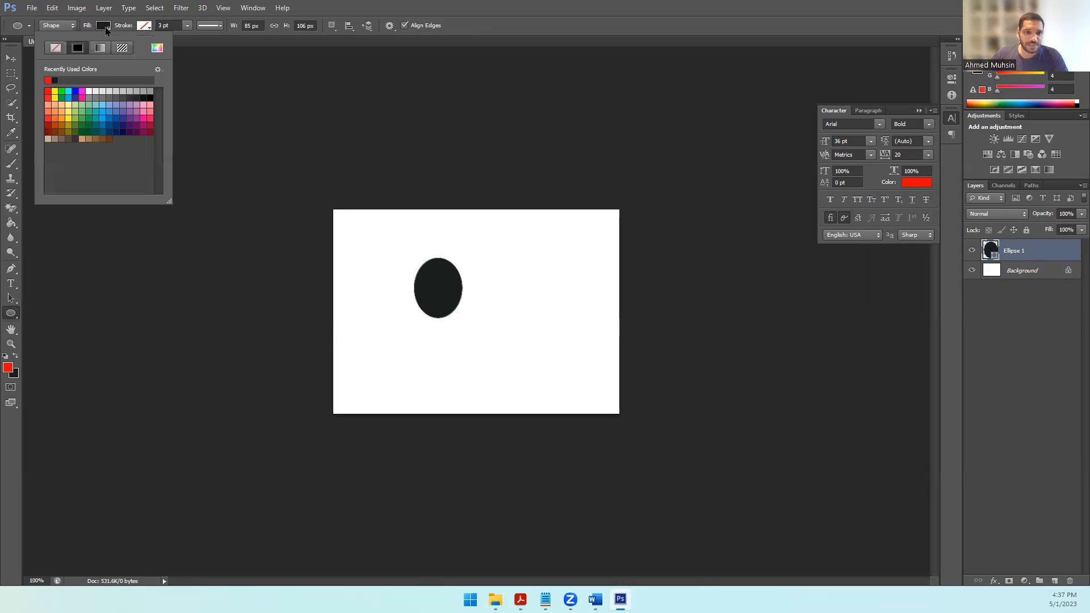
click(68, 115)
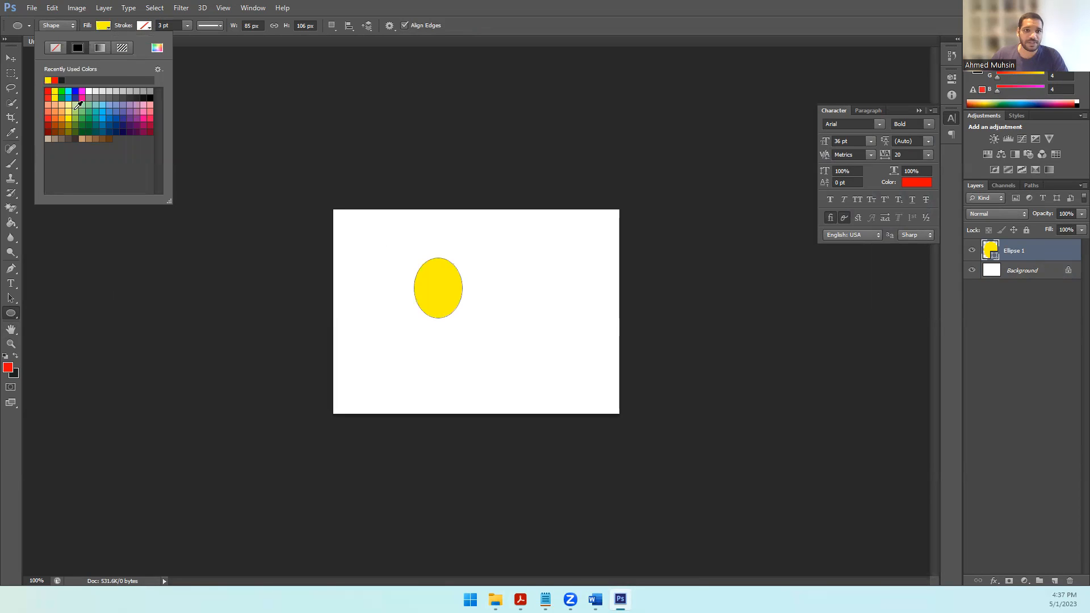
click(150, 29)
click(151, 28)
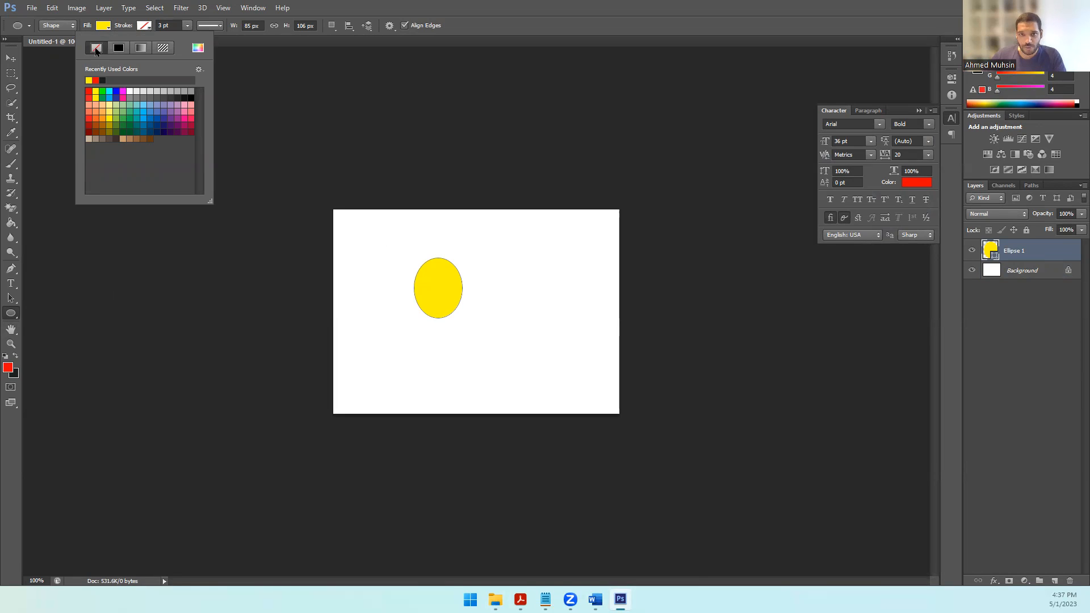
click(676, 12)
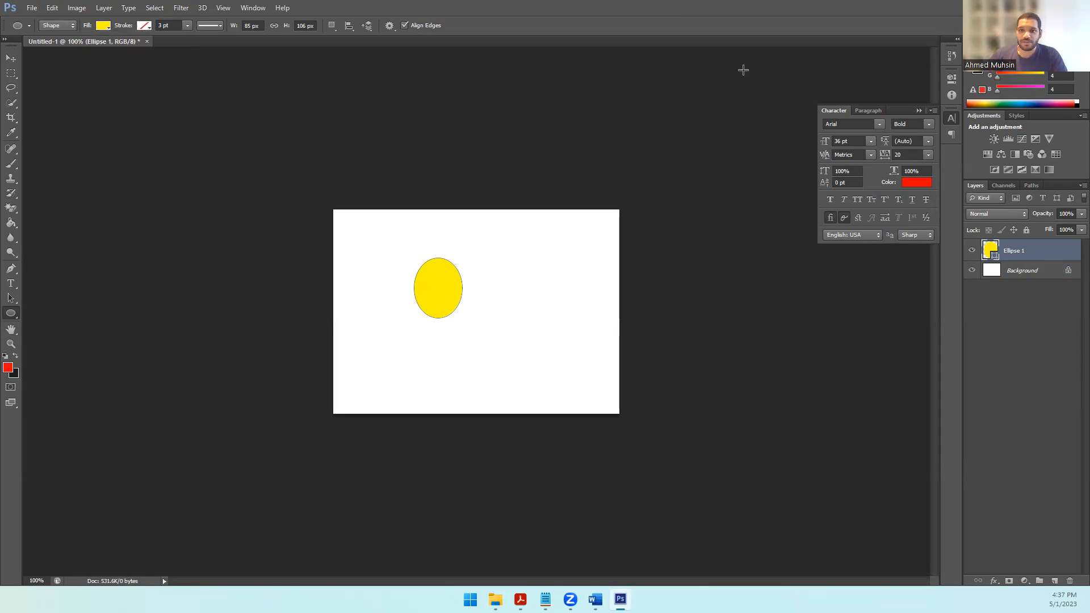
click(1019, 276)
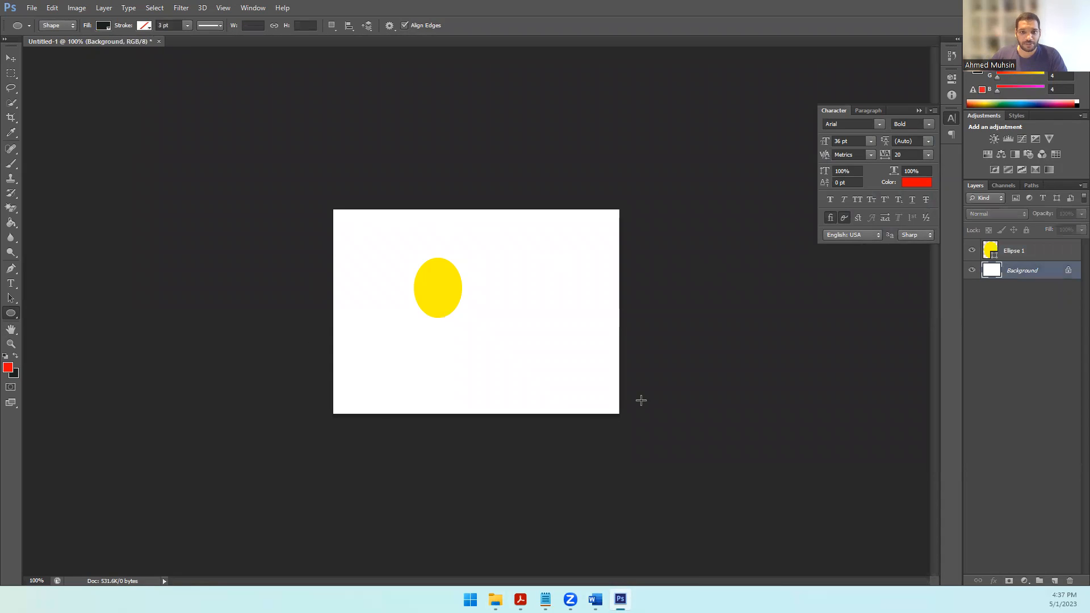
click(1018, 254)
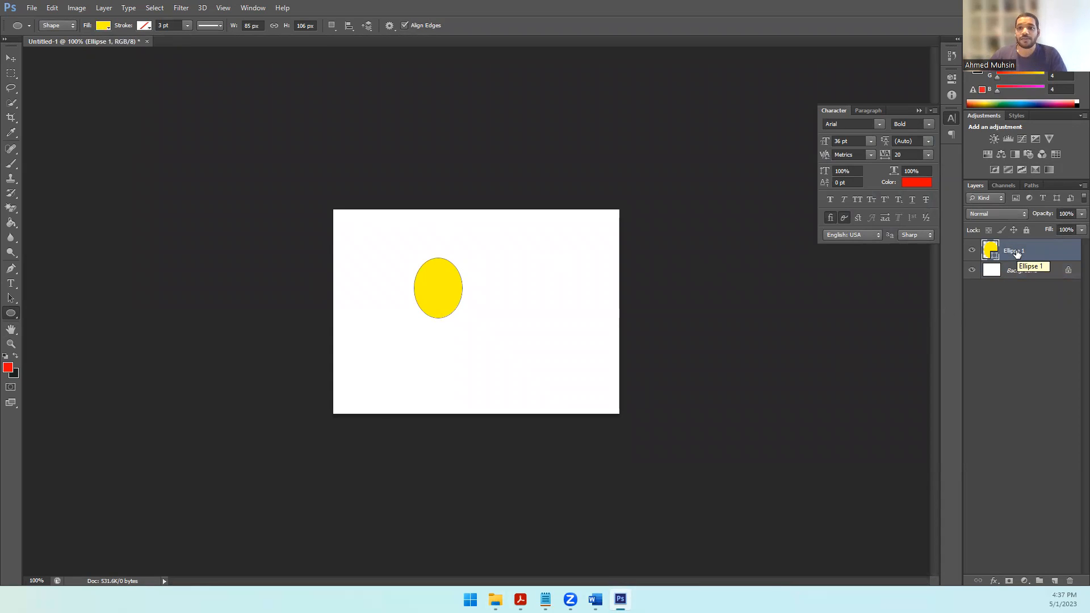
click(1015, 274)
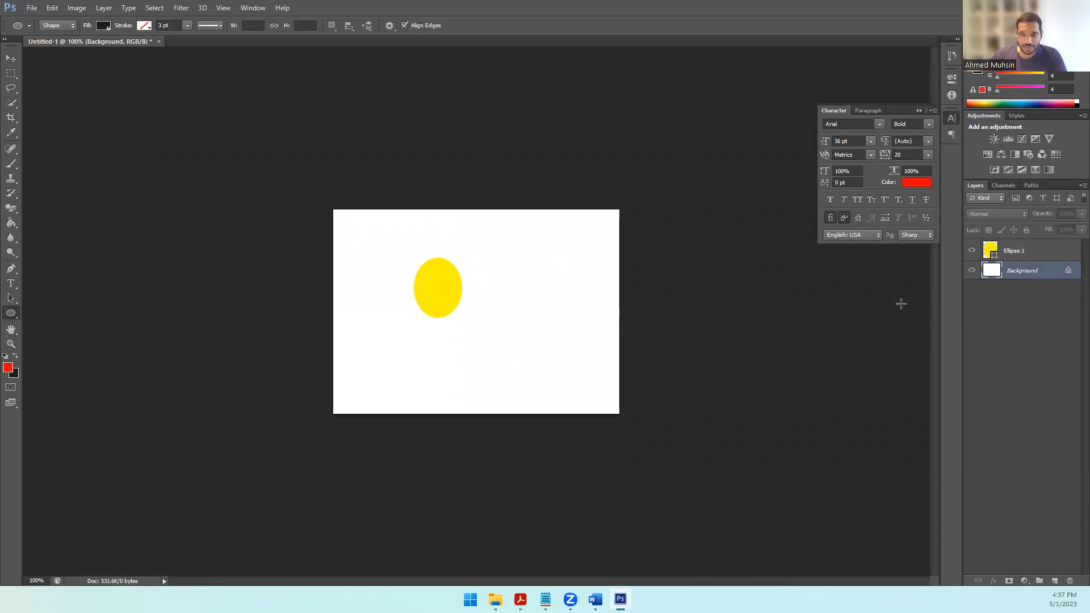
click(1029, 252)
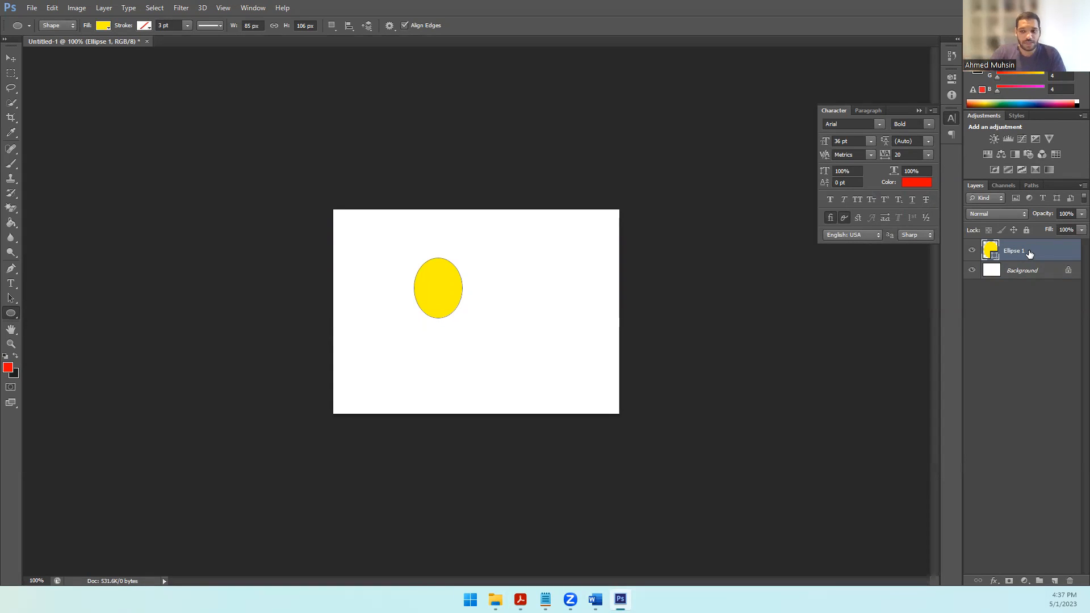
On a separate layer above the Background, draw an ellipse about 97 by 116 px beside the yellow one and fill it Light Cyan.
click(1022, 271)
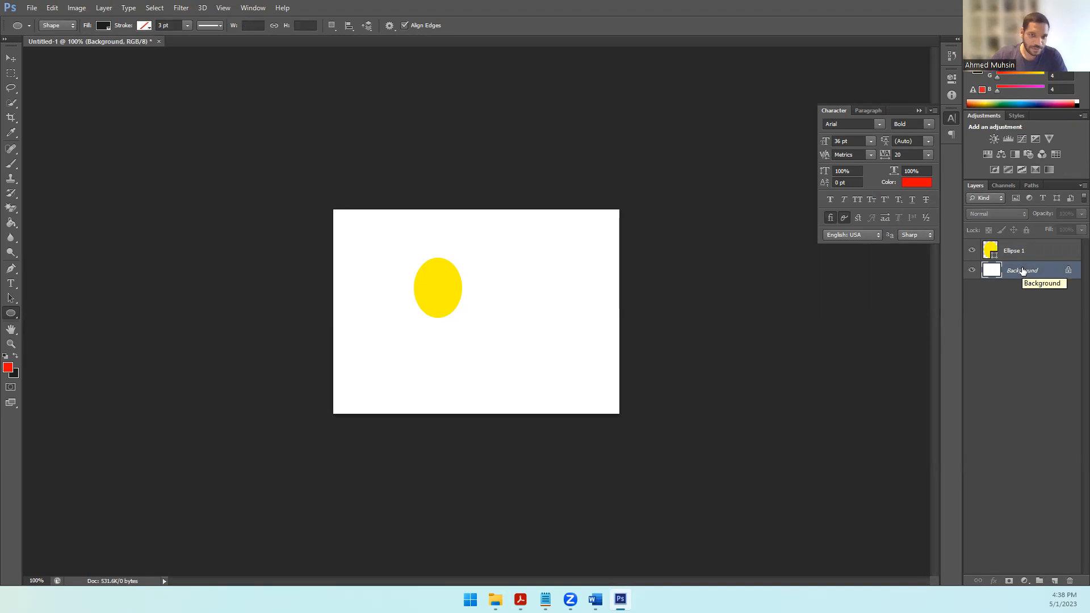
right_click(4, 316)
click(47, 334)
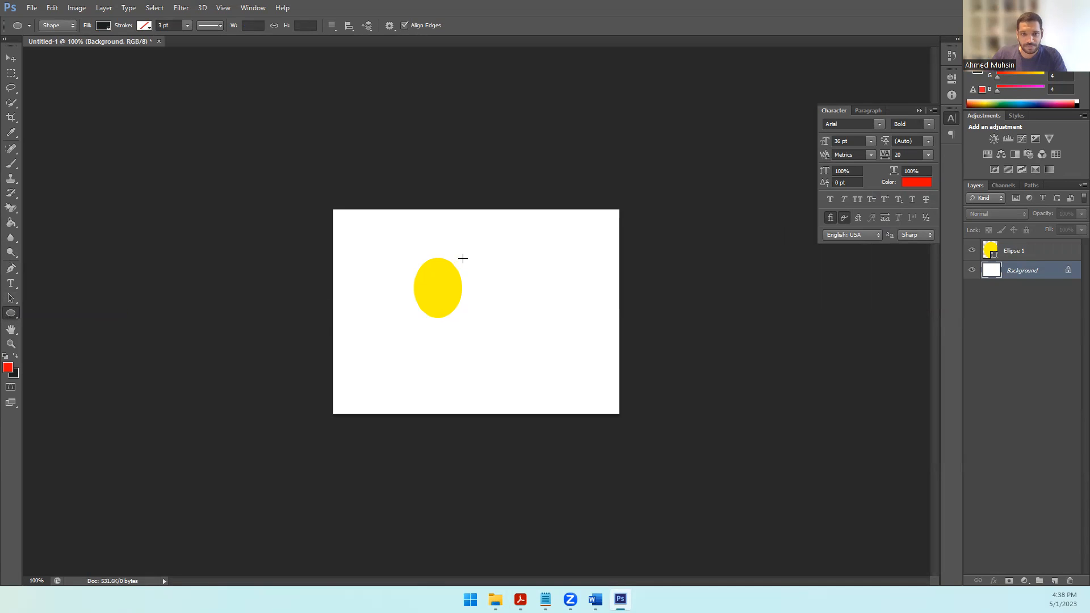
drag(476, 237, 531, 303)
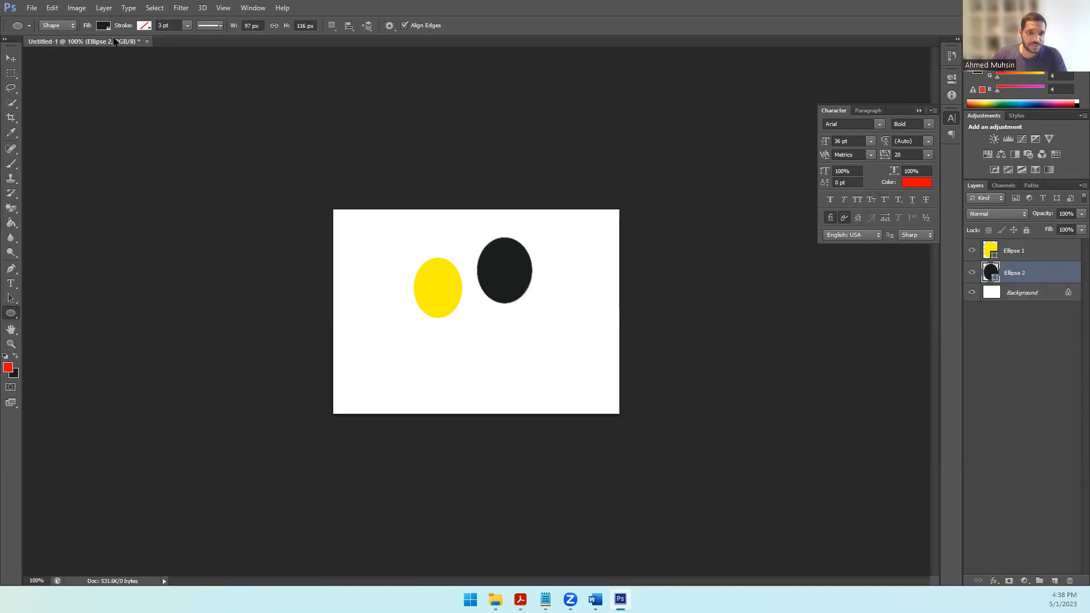
click(103, 26)
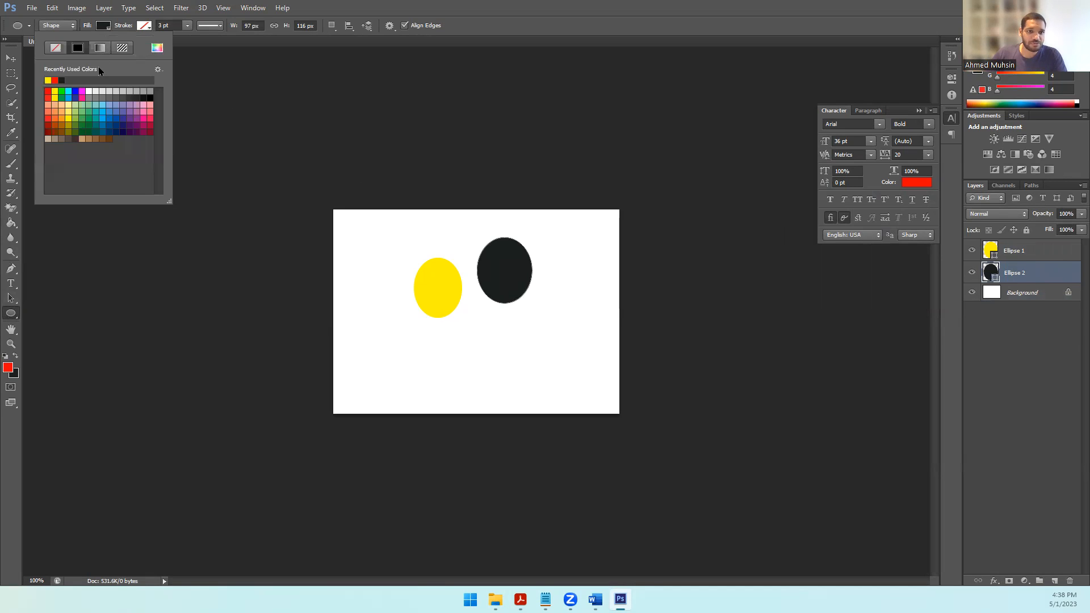
click(104, 107)
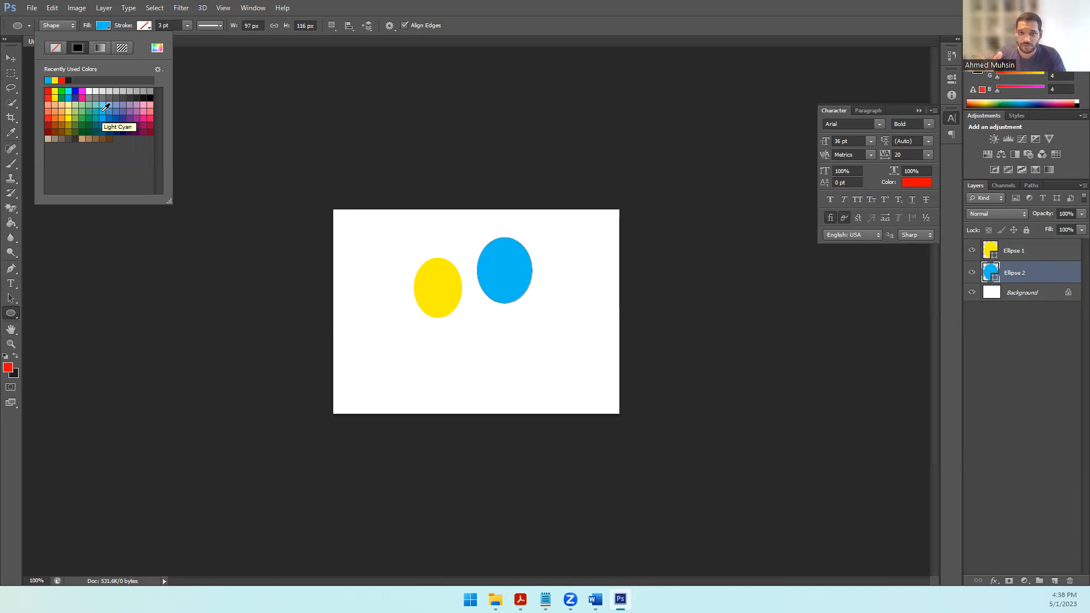
Move the blue ellipse left and slightly up until it meets the yellow ellipse's upper right edge.
click(1024, 283)
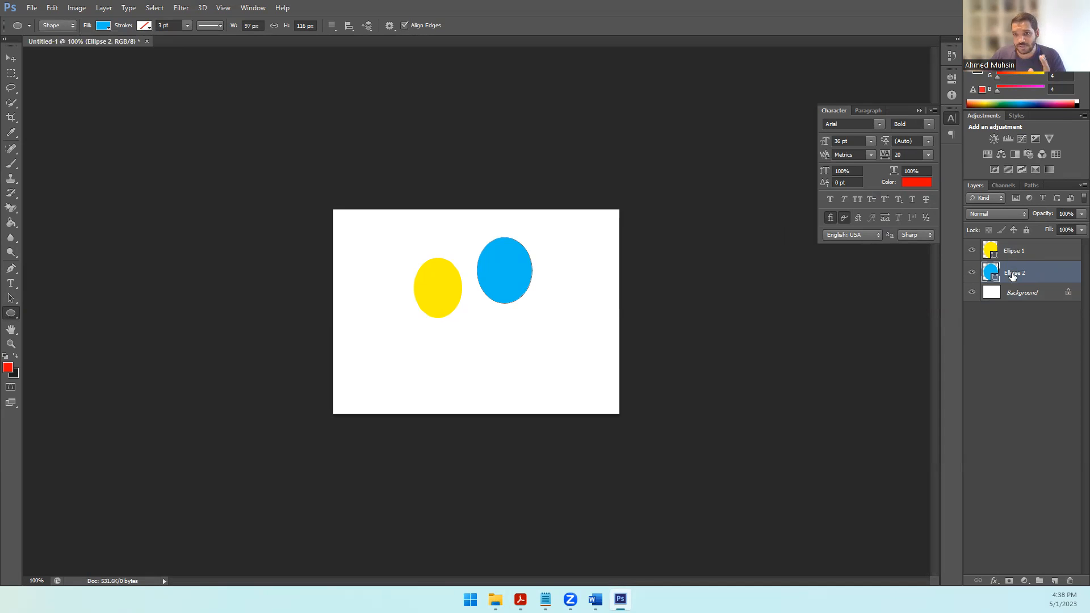
click(10, 58)
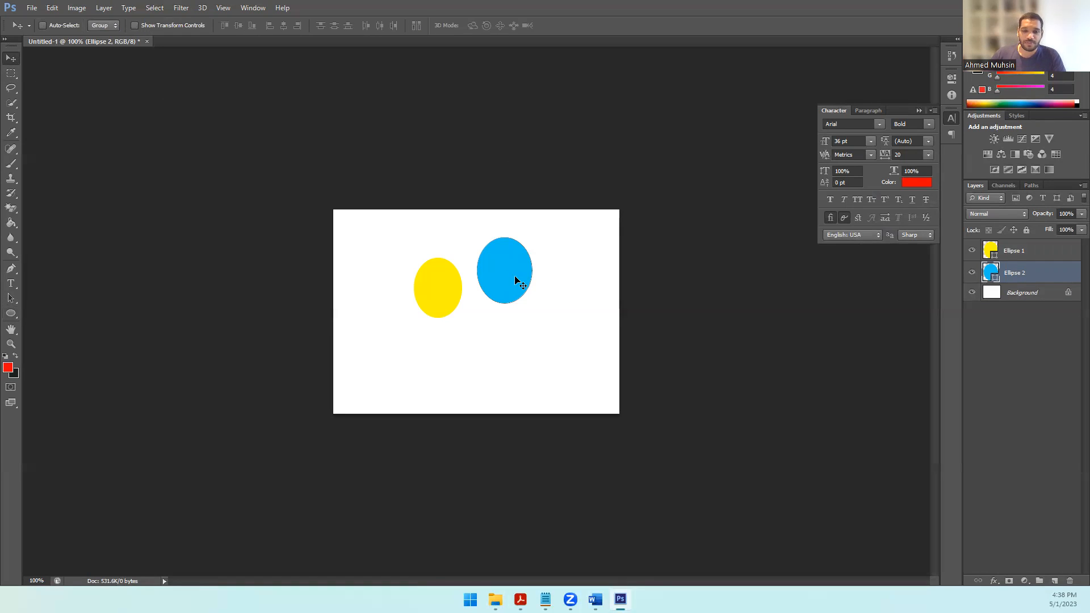
key(Left)
key(Left)
key(Left)
key(Left)
key(Left)
key(Left)
key(Left)
key(Left)
key(Left)
key(Left)
key(Left)
key(Left)
key(Left)
key(Left)
key(Left)
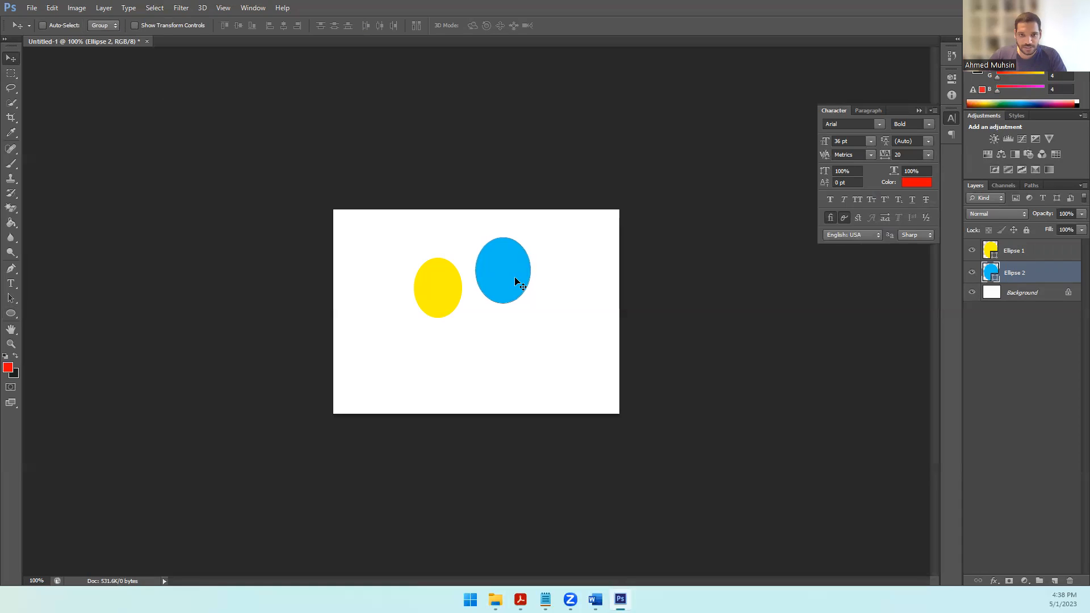
key(Left)
key(Left)
key(Left)
key(Left)
key(Left)
key(Left)
key(Left)
key(Left)
key(Left)
key(Left)
key(Left)
key(Left)
key(Left)
key(Left)
key(Left)
key(Left)
key(Left)
key(Left)
key(Left)
key(Left)
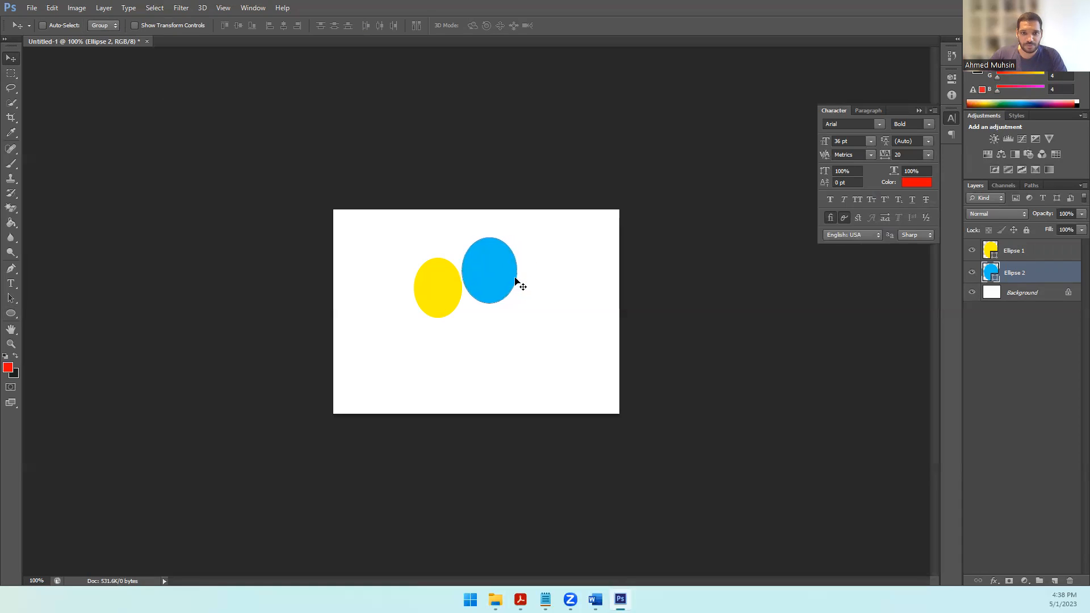
key(Up)
key(Up)
key(Up)
key(Up)
key(Up)
key(Up)
key(Up)
key(Up)
key(Right)
key(Right)
key(Right)
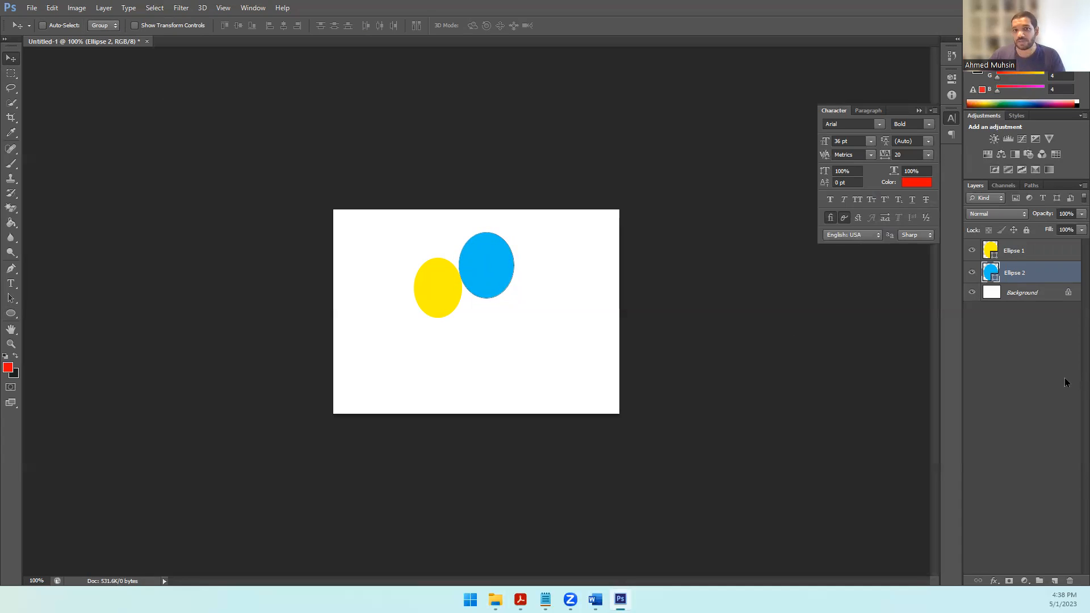
On a separate layer above the Background, draw an ellipse about 97 by 108 px to the blue one's lower right and fill it pink.
click(1031, 297)
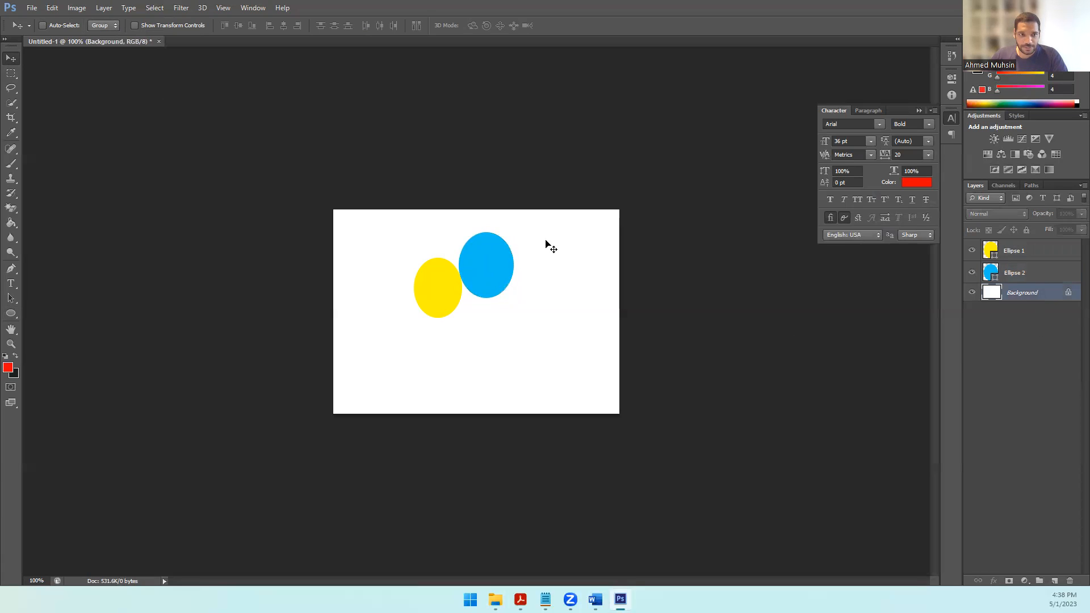
click(11, 312)
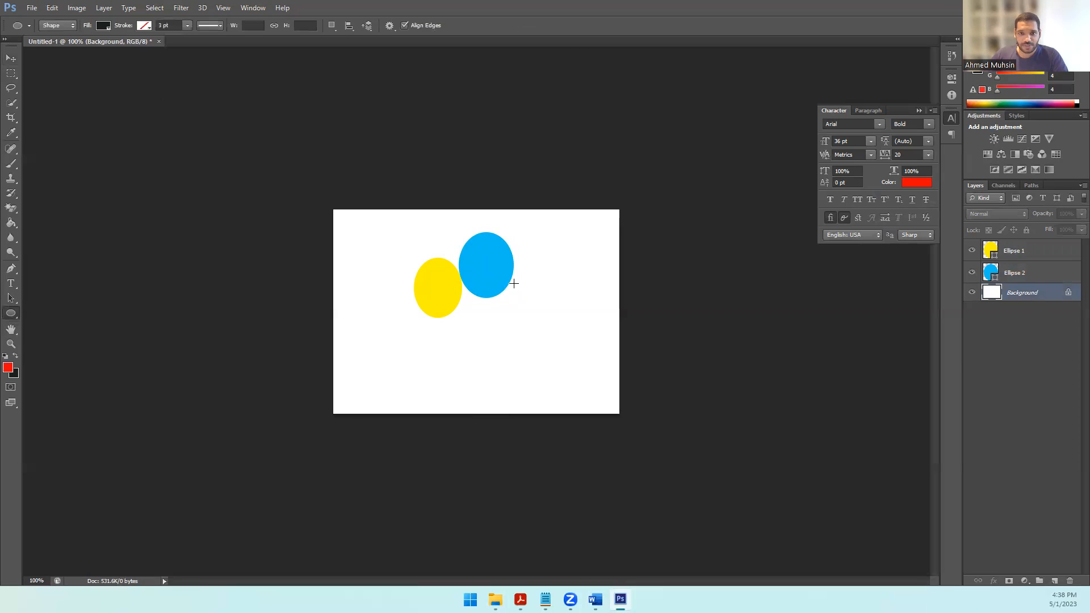
drag(517, 268, 571, 328)
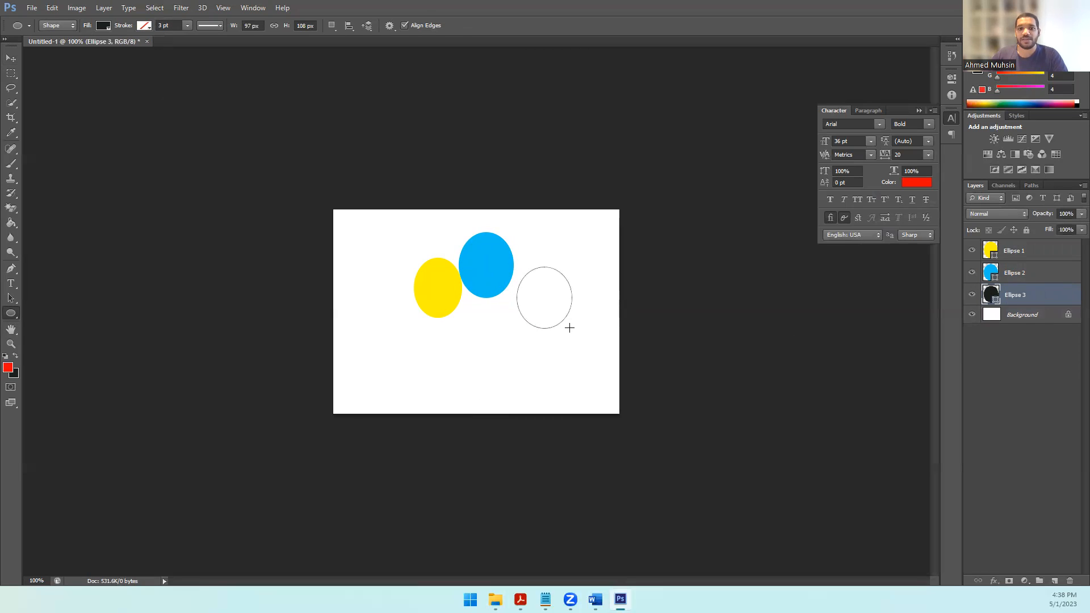
click(103, 27)
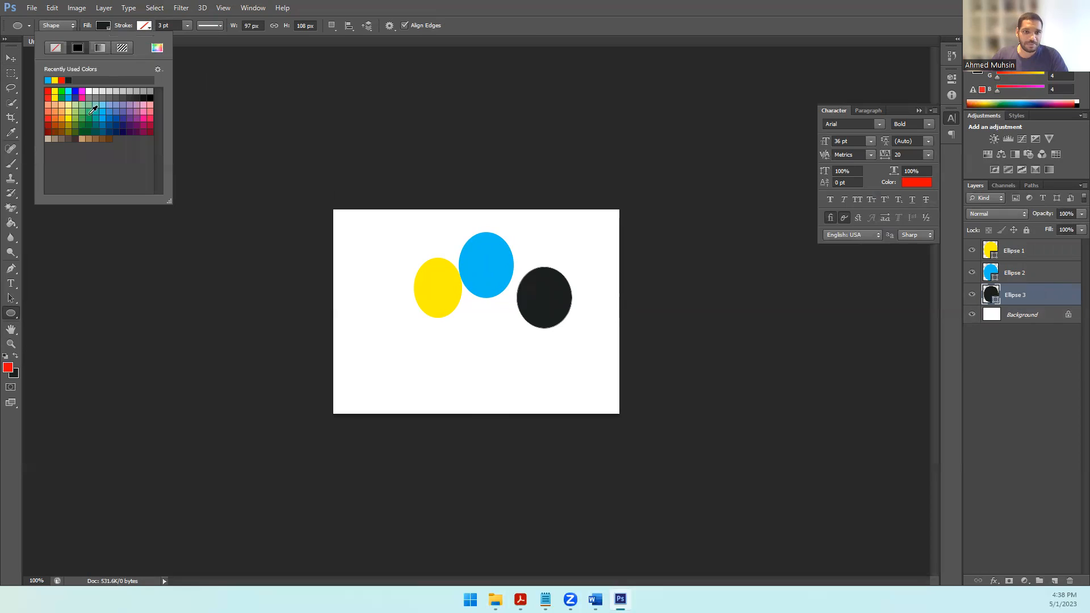
click(142, 119)
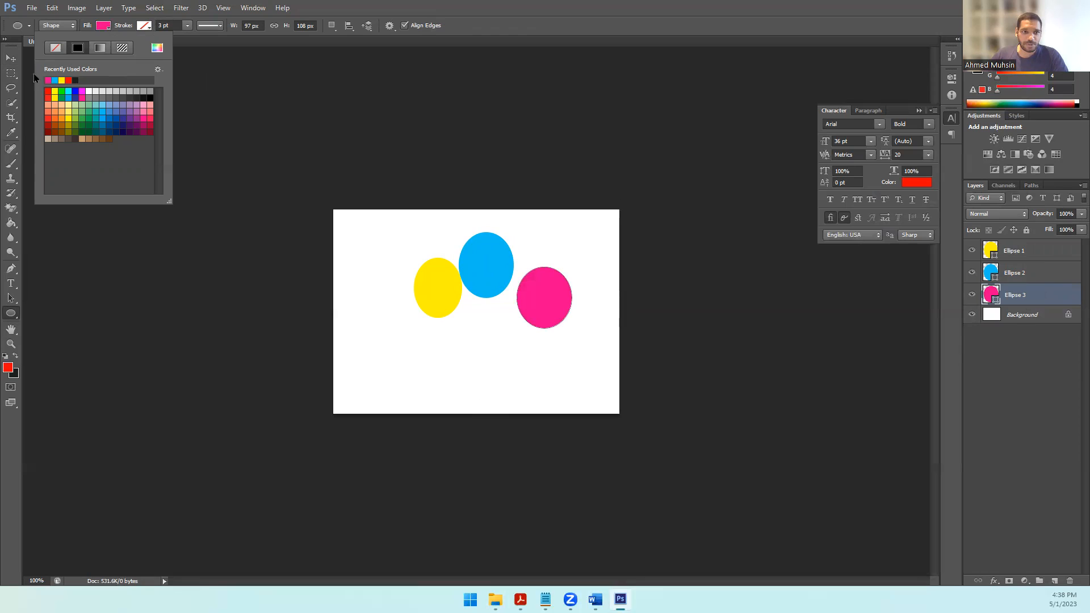
Move the pink ellipse left and slightly up until it meets the blue ellipse's lower right edge.
click(15, 64)
click(15, 64)
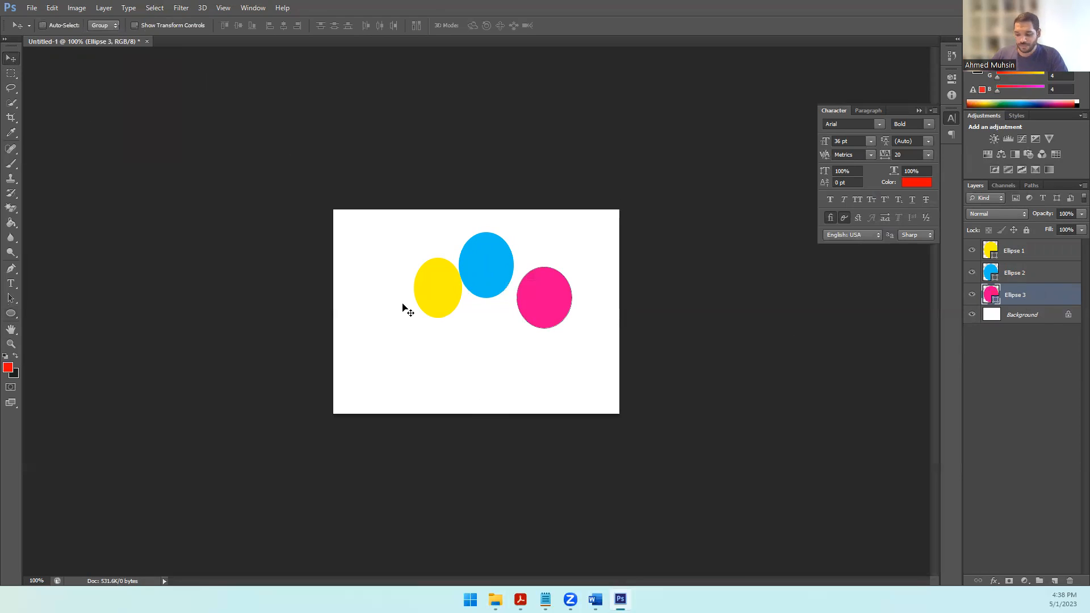
key(Up)
key(Up)
key(Up)
key(Up)
key(Up)
key(Up)
key(Up)
key(Up)
key(Left)
key(Left)
key(Left)
key(Left)
key(Left)
key(Left)
key(Left)
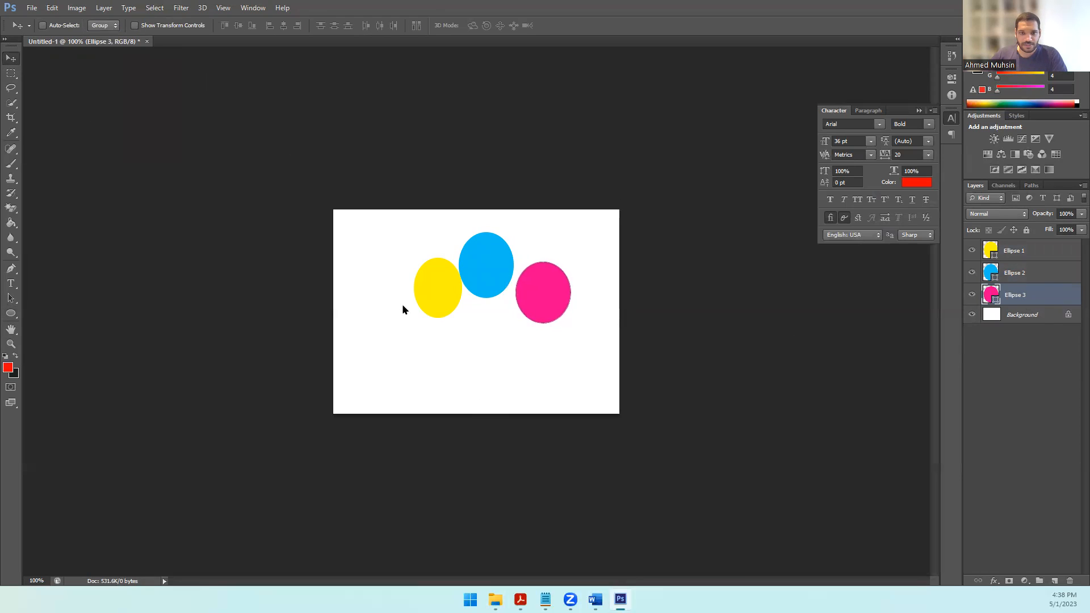
key(Left)
key(Left)
key(Left)
key(Left)
key(Left)
key(Left)
key(Left)
key(Left)
key(Left)
key(Down)
key(Down)
key(Down)
key(Down)
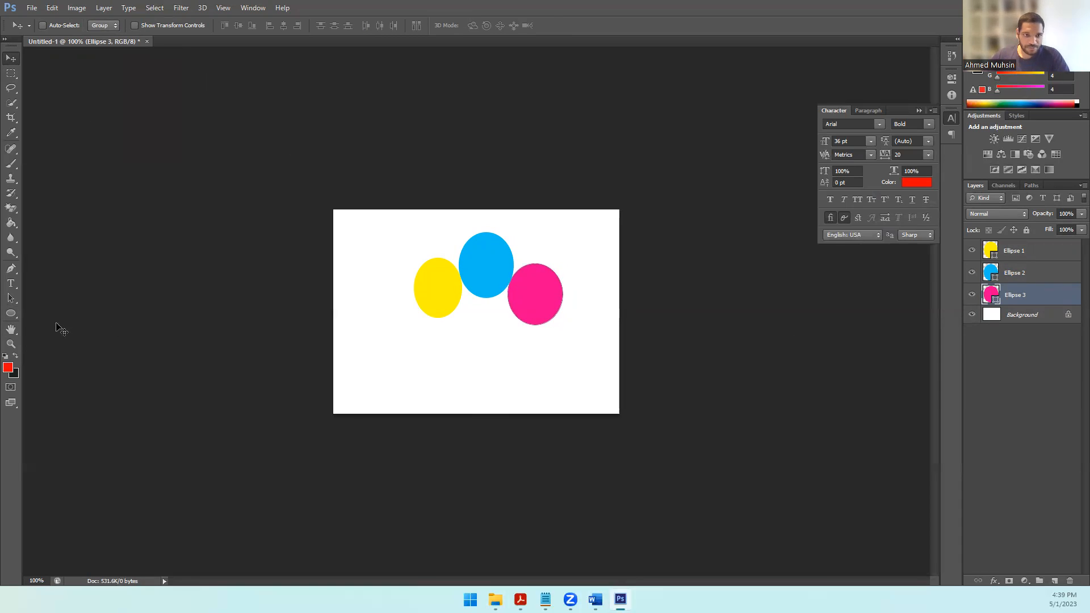
Draw 1 px black balloon strings on separate layers, from the bottoms of the yellow and blue ellipses to a shared point below.
click(13, 319)
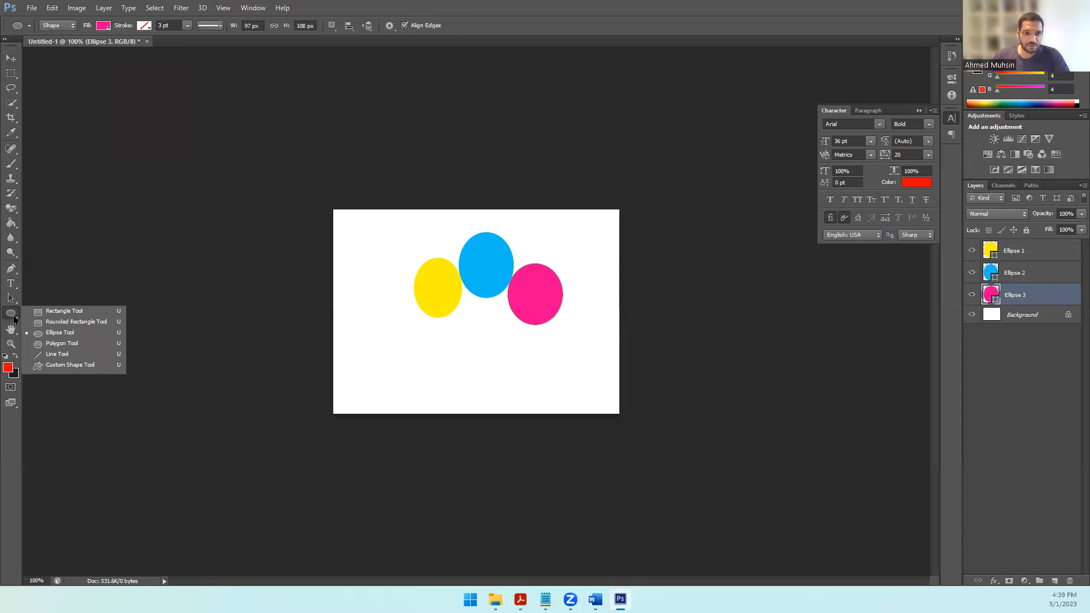
click(56, 353)
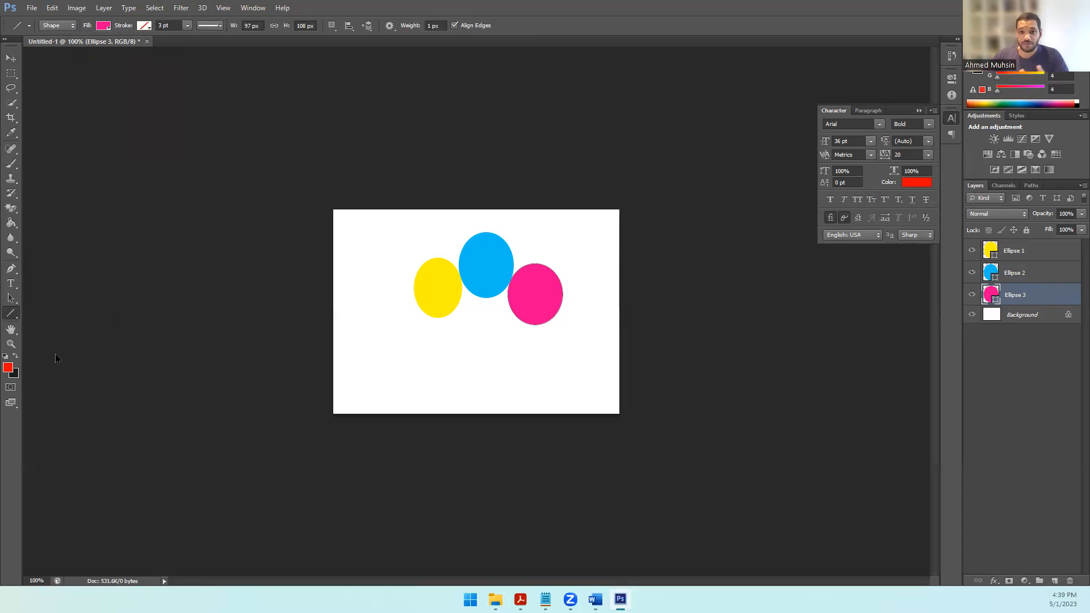
click(1025, 316)
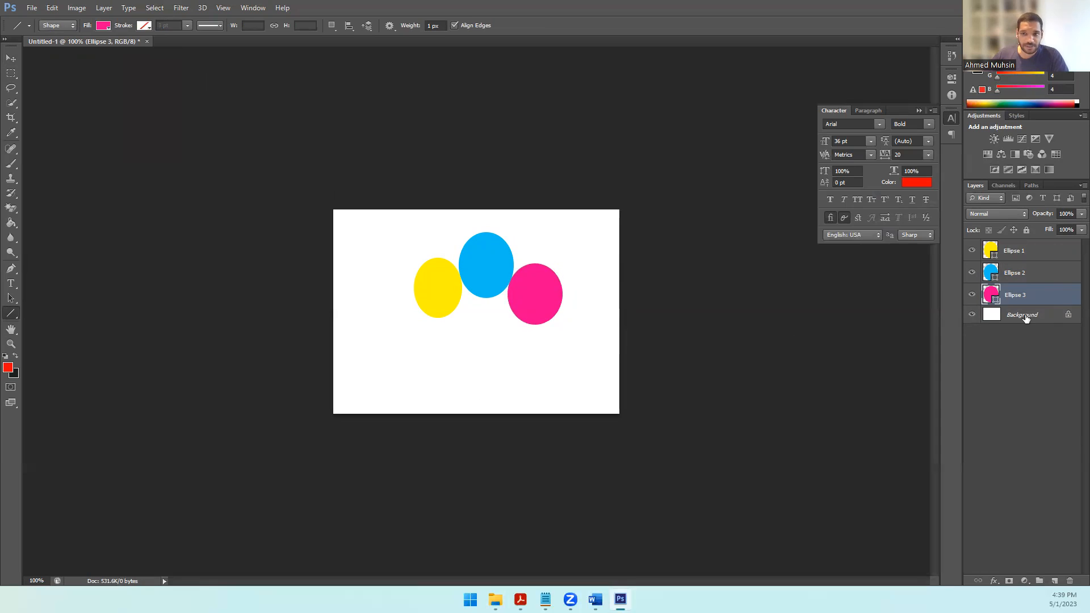
drag(437, 317, 471, 371)
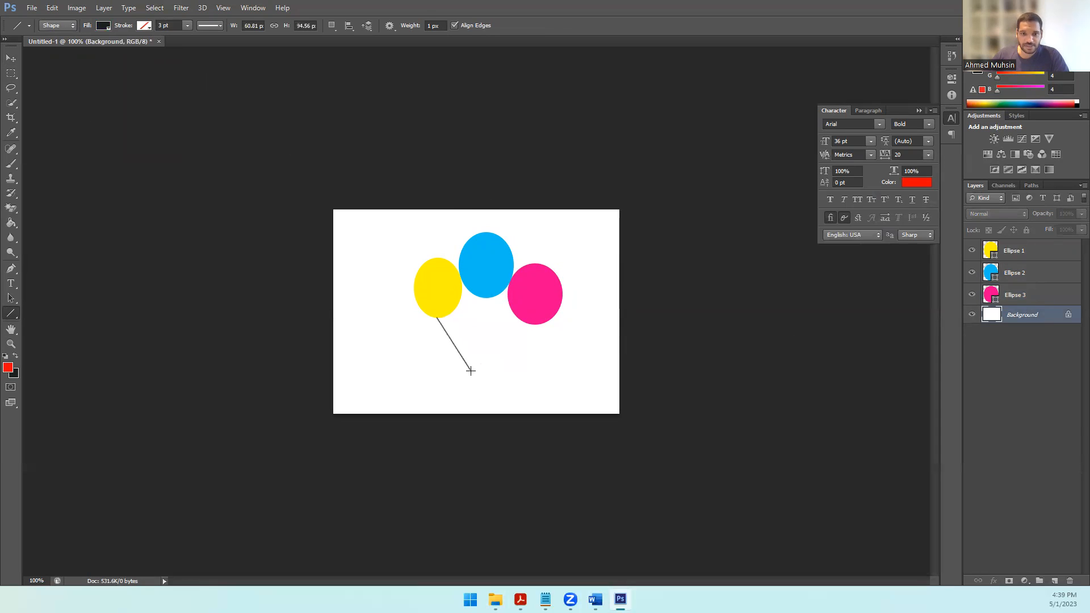
click(1024, 339)
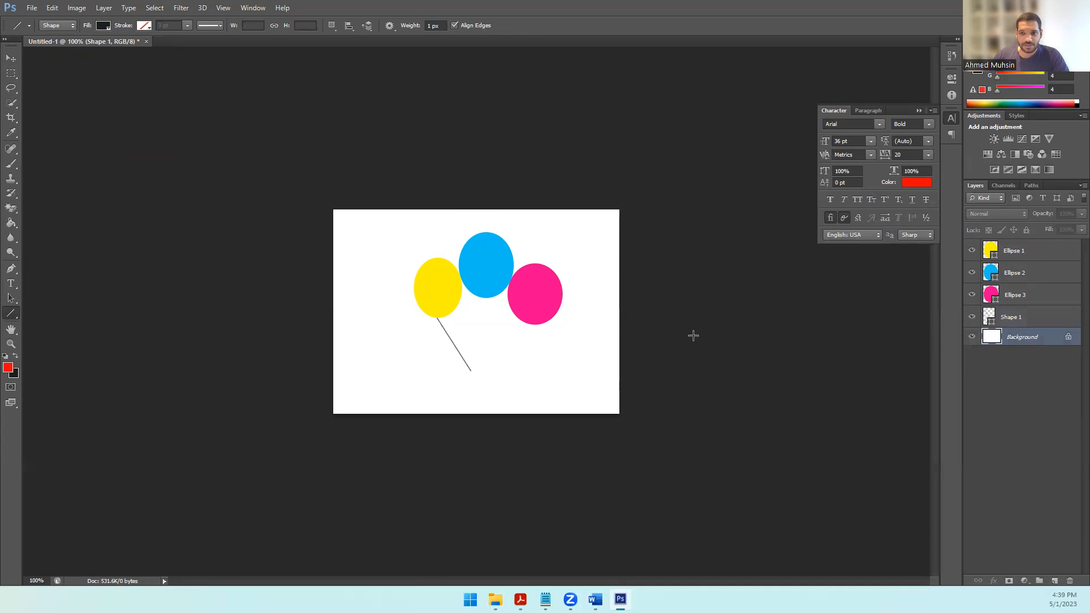
drag(484, 297, 472, 372)
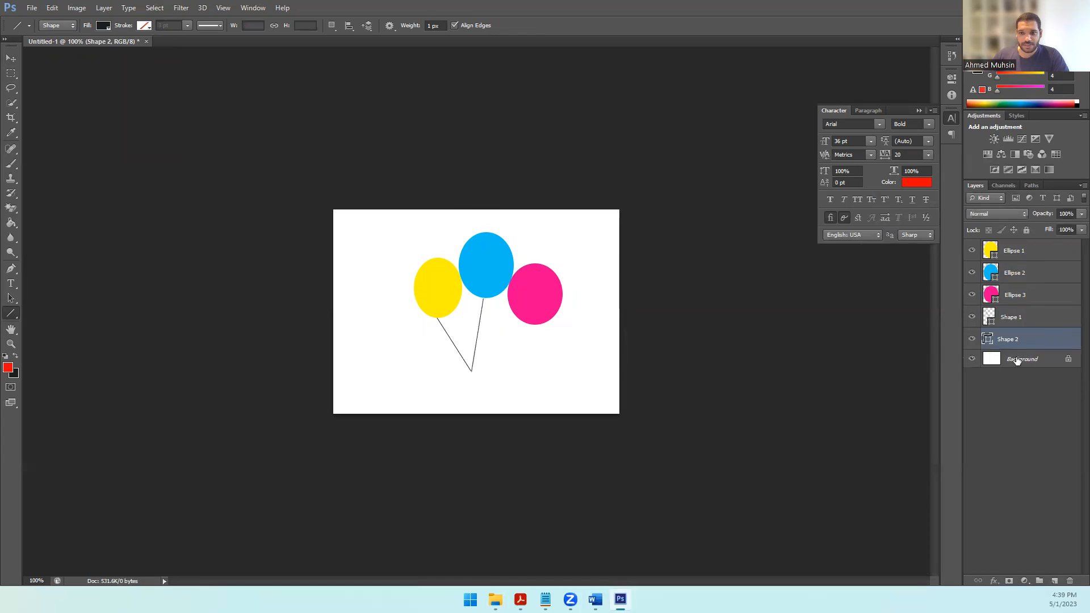
On a separate layer above the Background, draw a 1 px black string from the pink ellipse's bottom to the shared string point.
click(1018, 360)
drag(527, 325, 472, 372)
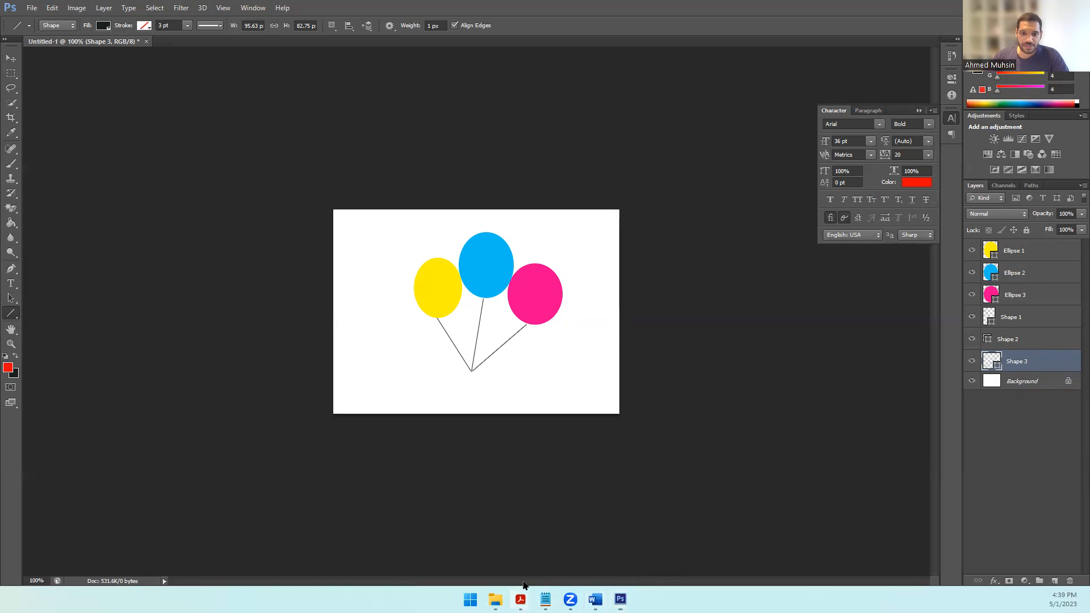
mouse_move(520, 600)
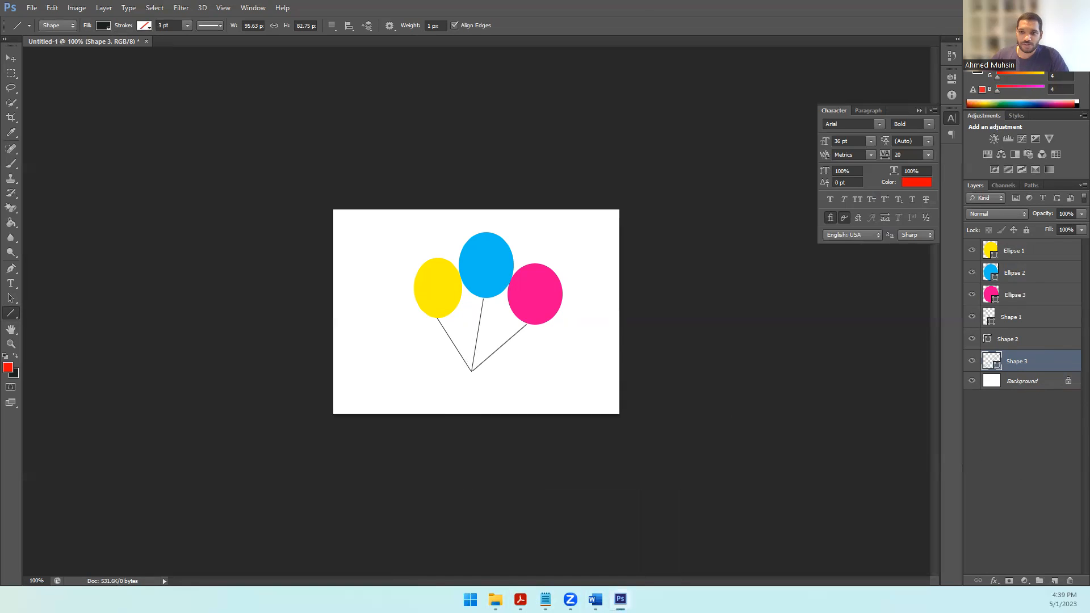
Add a drop shadow with the default settings to the yellow ellipse.
click(1012, 254)
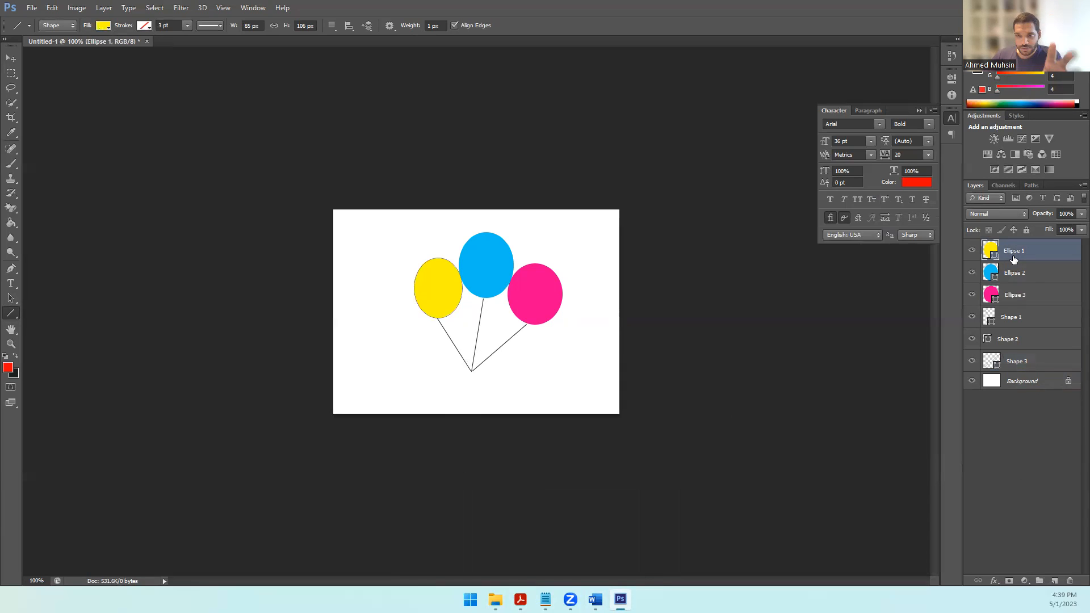
right_click(1013, 257)
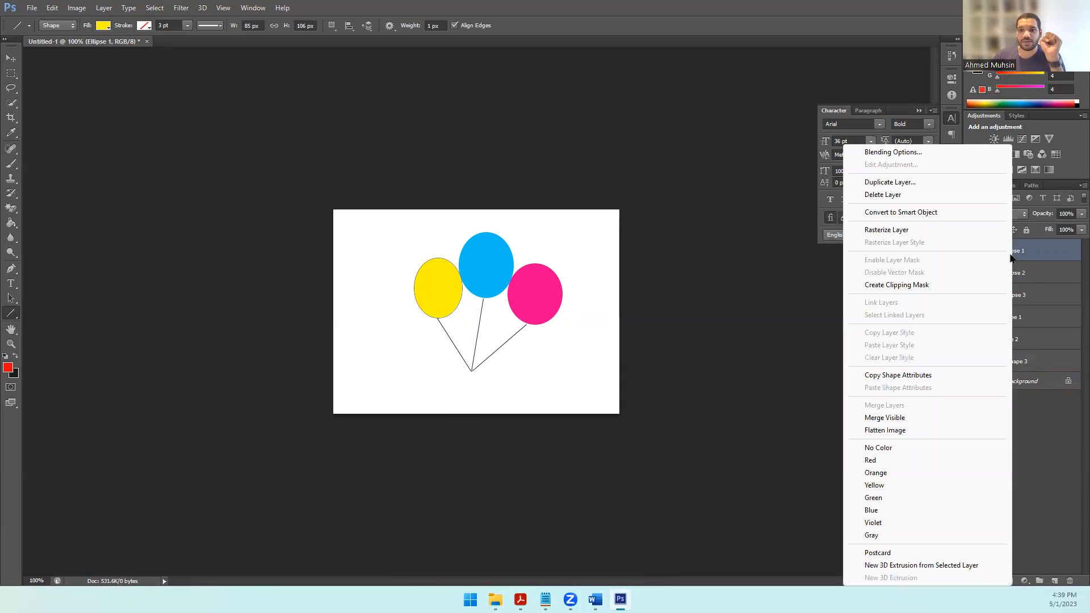
click(912, 156)
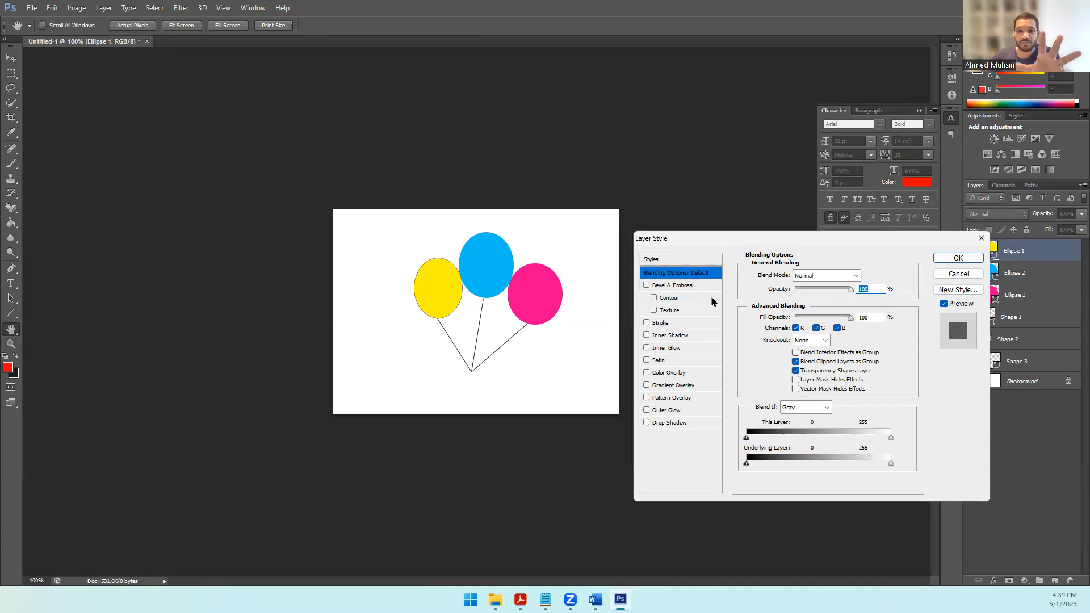
click(669, 425)
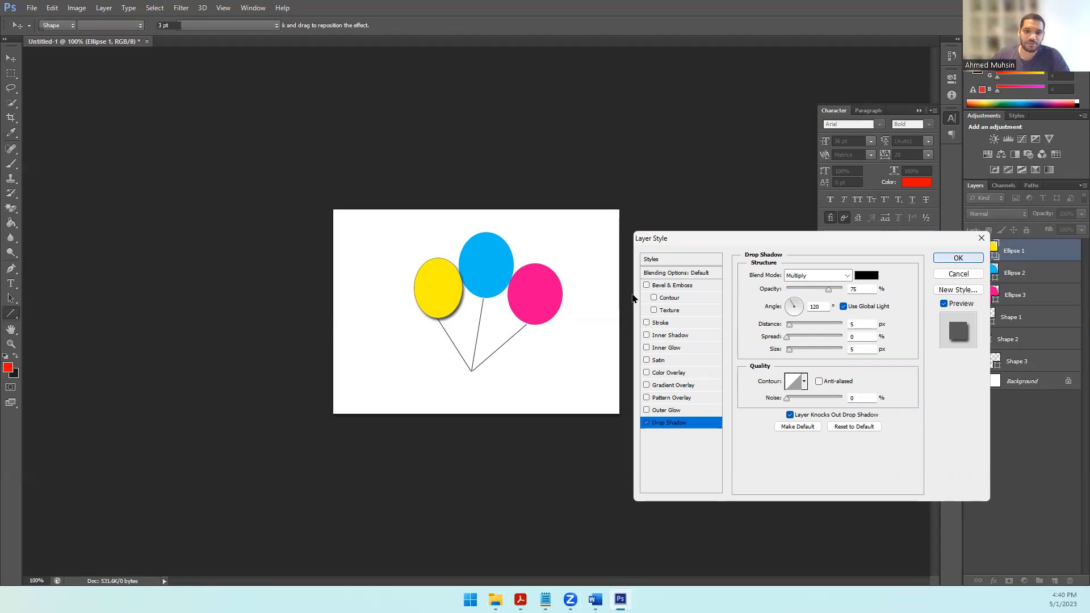
click(958, 258)
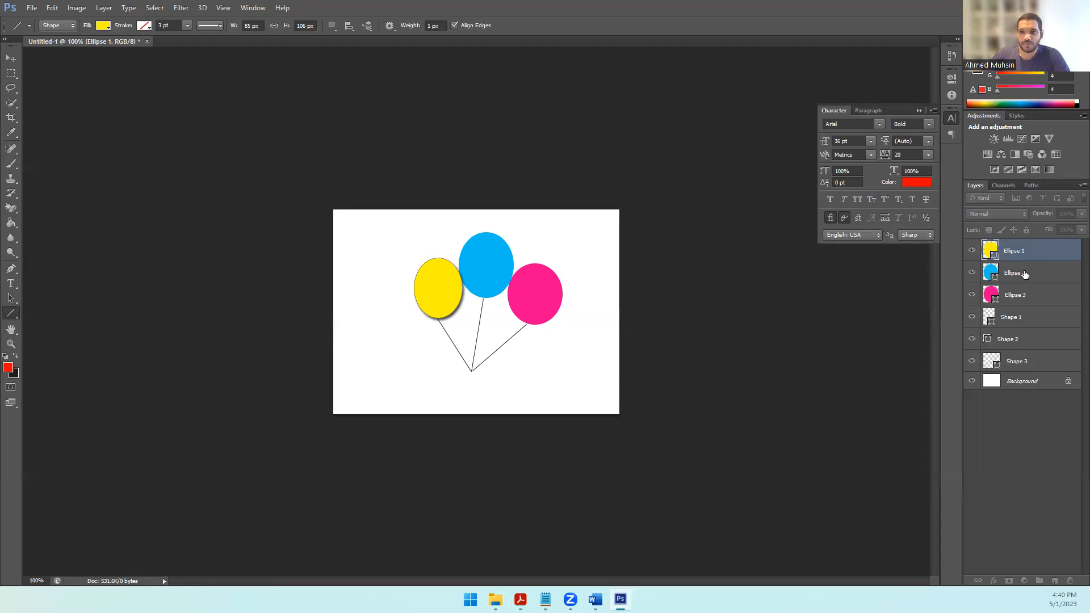
Add a drop shadow with the default settings to the blue ellipse.
click(1016, 303)
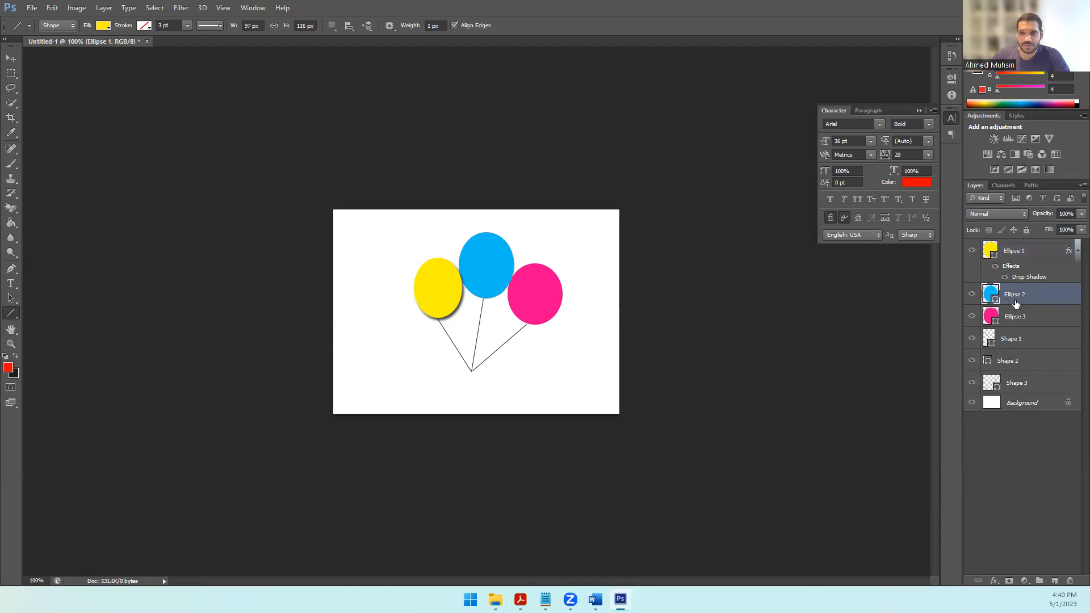
right_click(1017, 303)
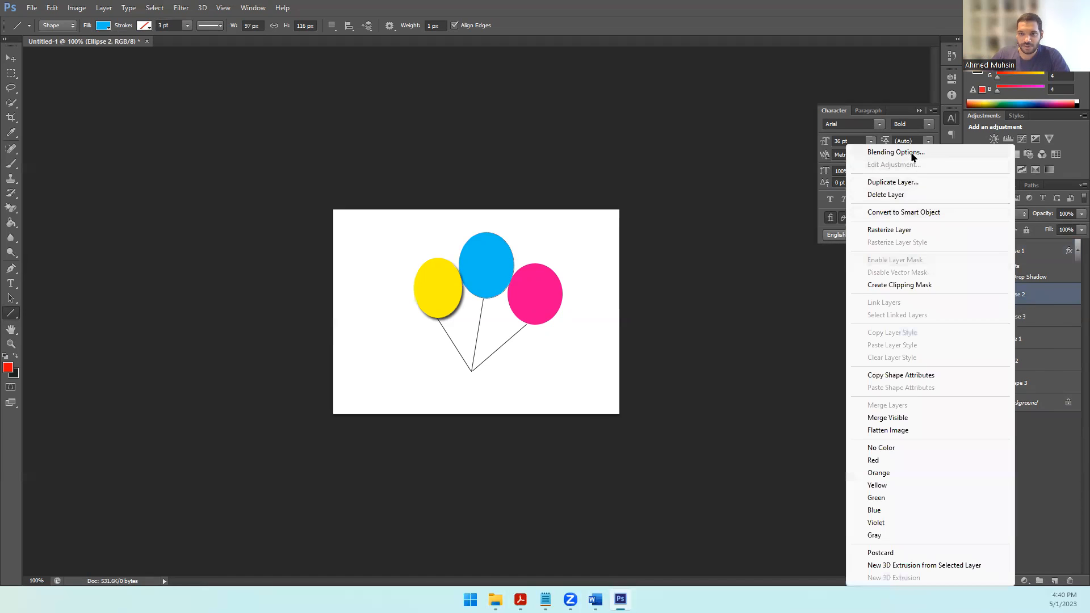
click(896, 153)
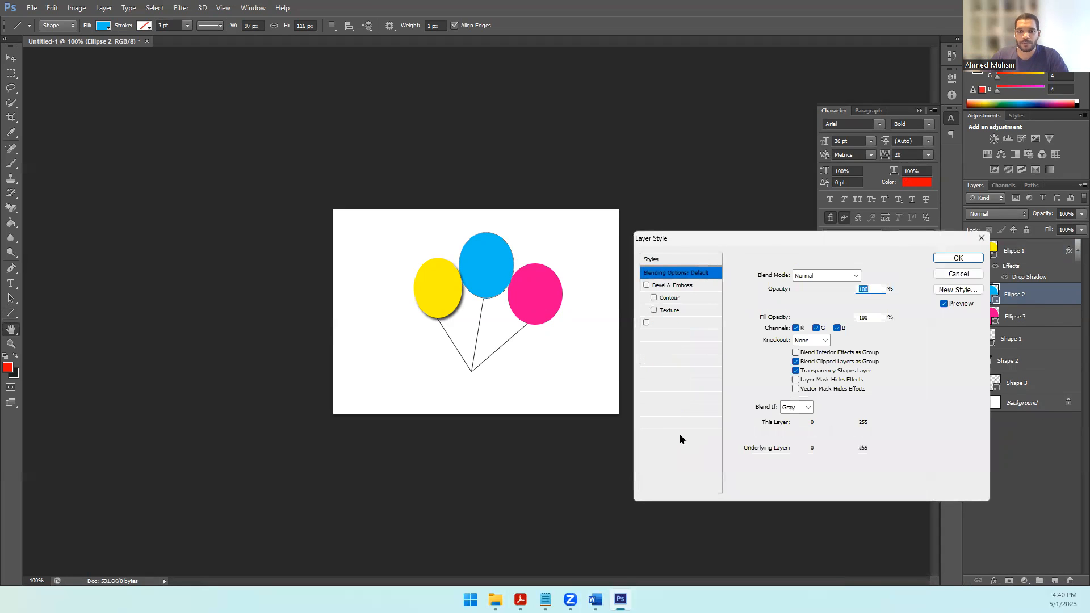
click(647, 422)
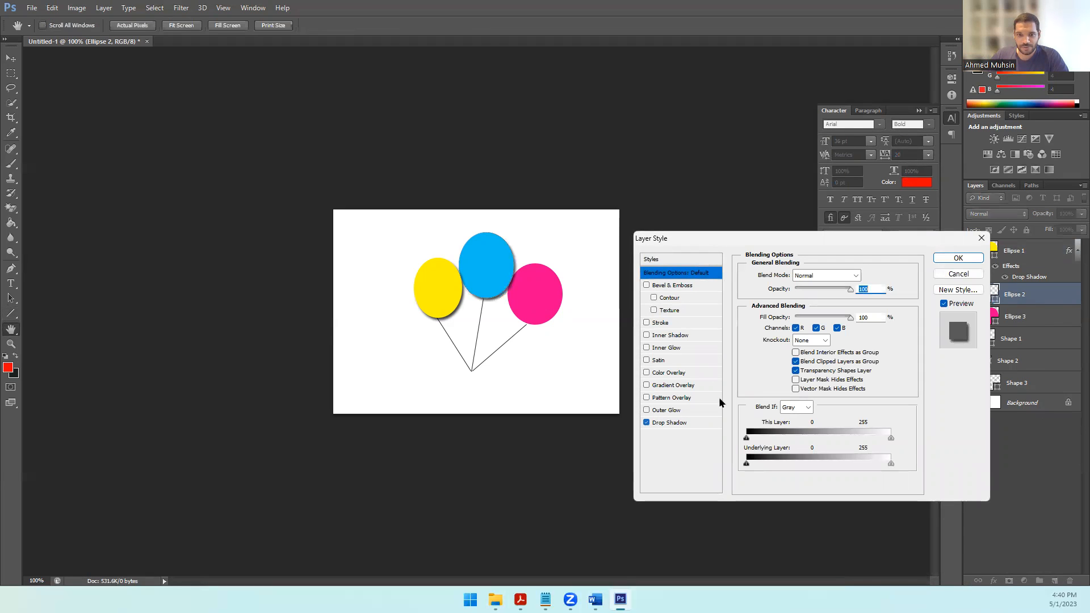
click(976, 254)
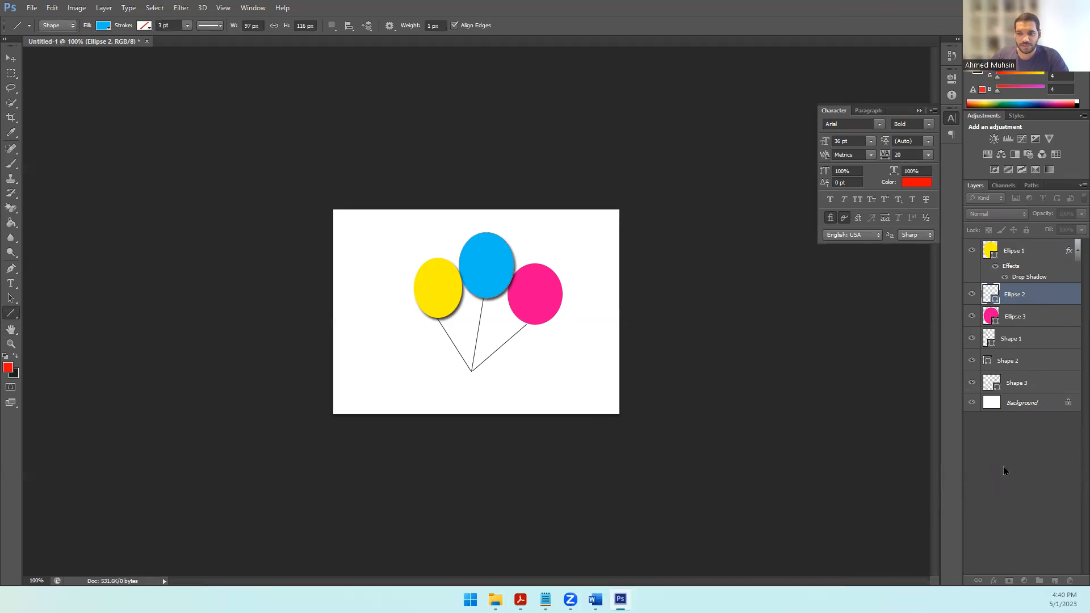
Add a drop shadow with the default settings to the pink ellipse.
click(1026, 340)
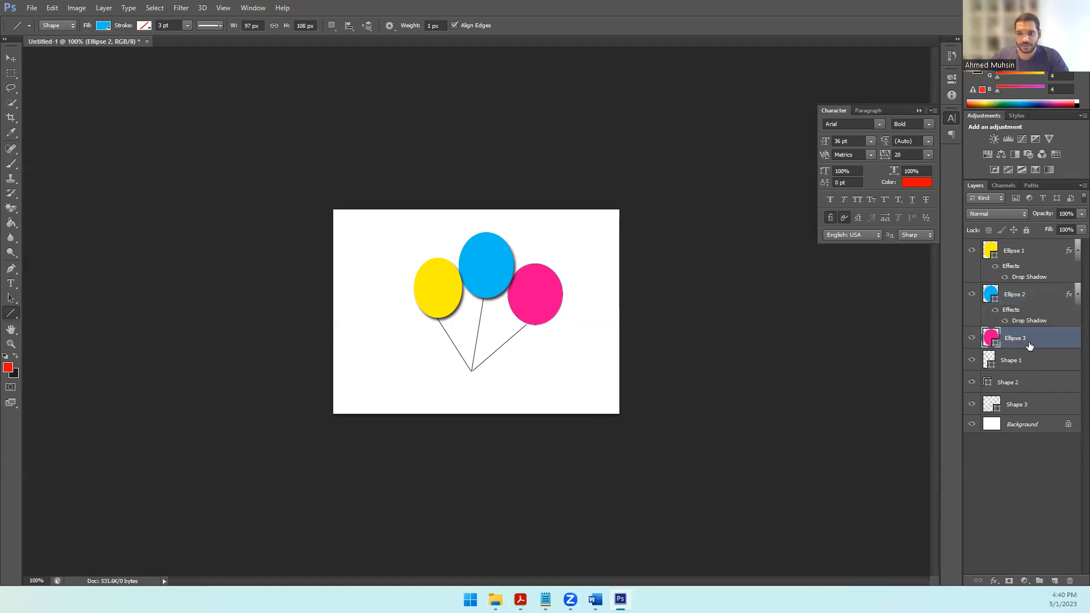
right_click(1025, 343)
click(913, 154)
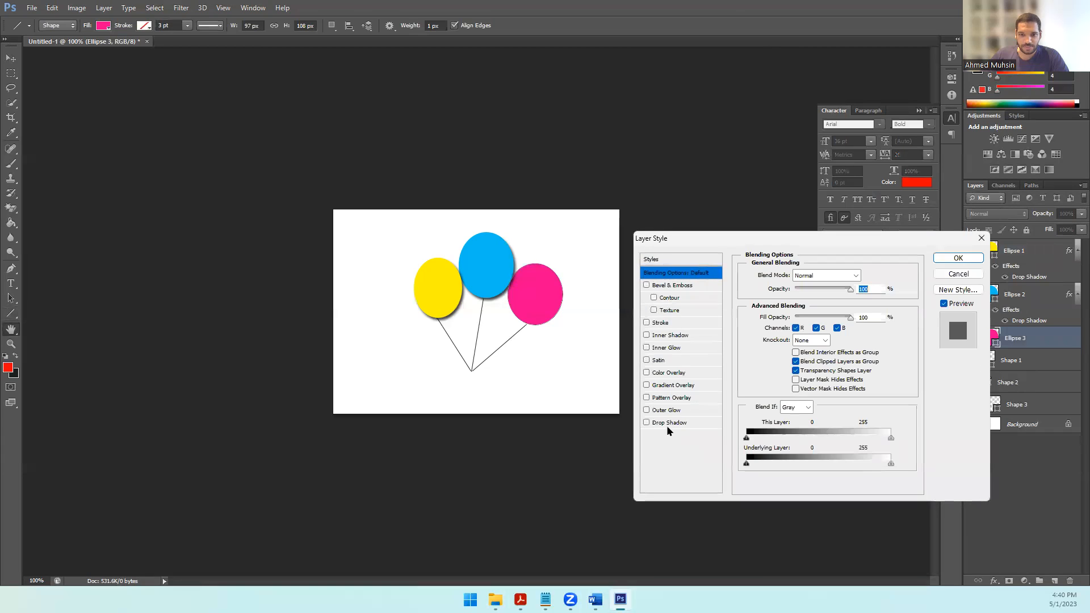
click(667, 423)
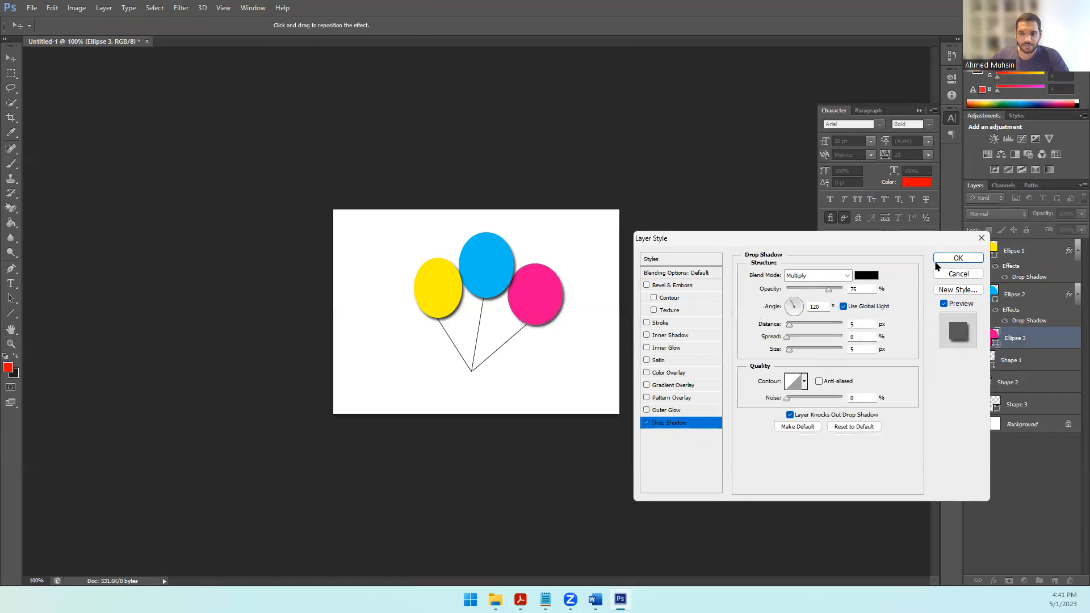
click(957, 257)
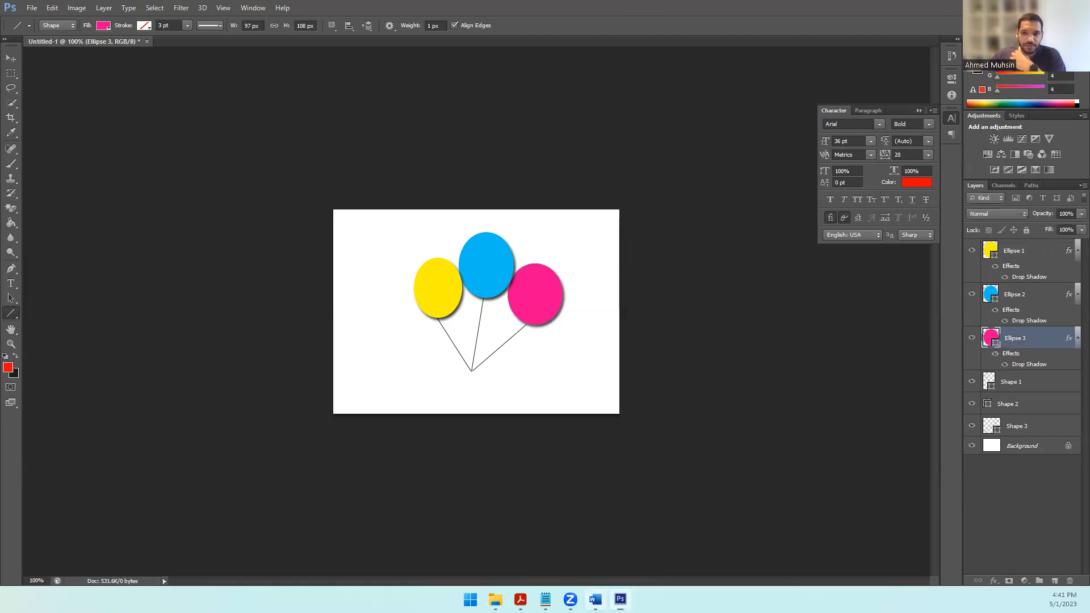
Check the company name requirement for Task A1b in the question paper PDF and return to Photoshop.
click(596, 599)
click(521, 599)
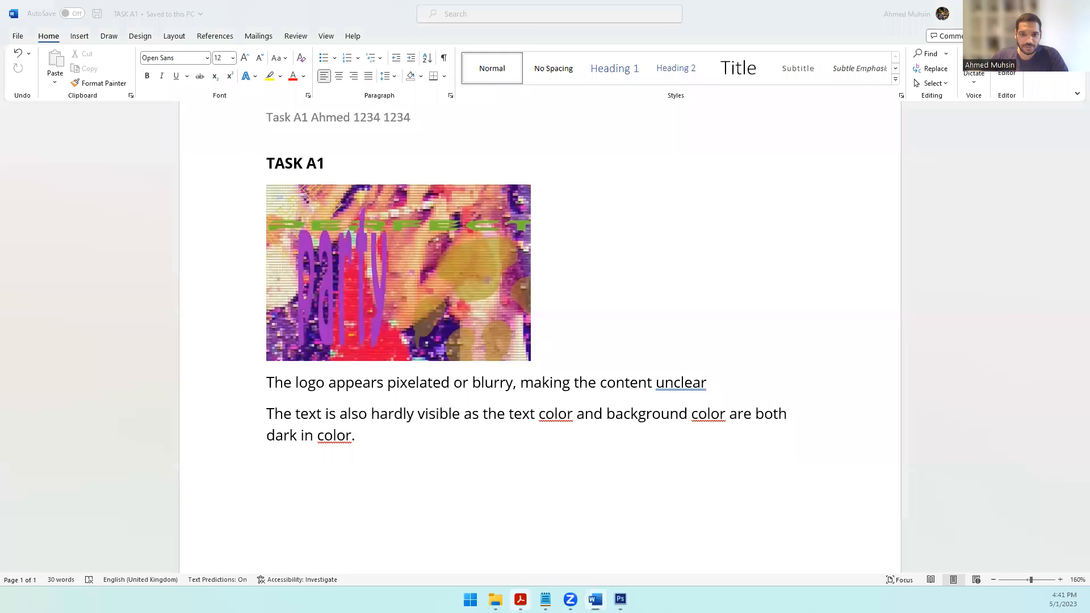
click(483, 567)
drag(284, 473, 382, 489)
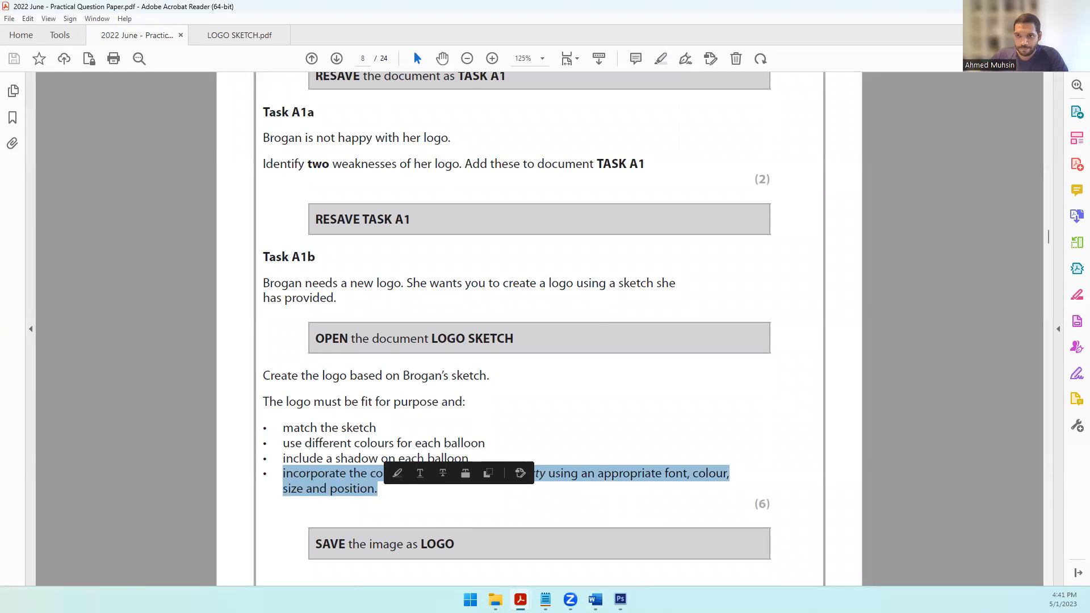
key(alt+Tab)
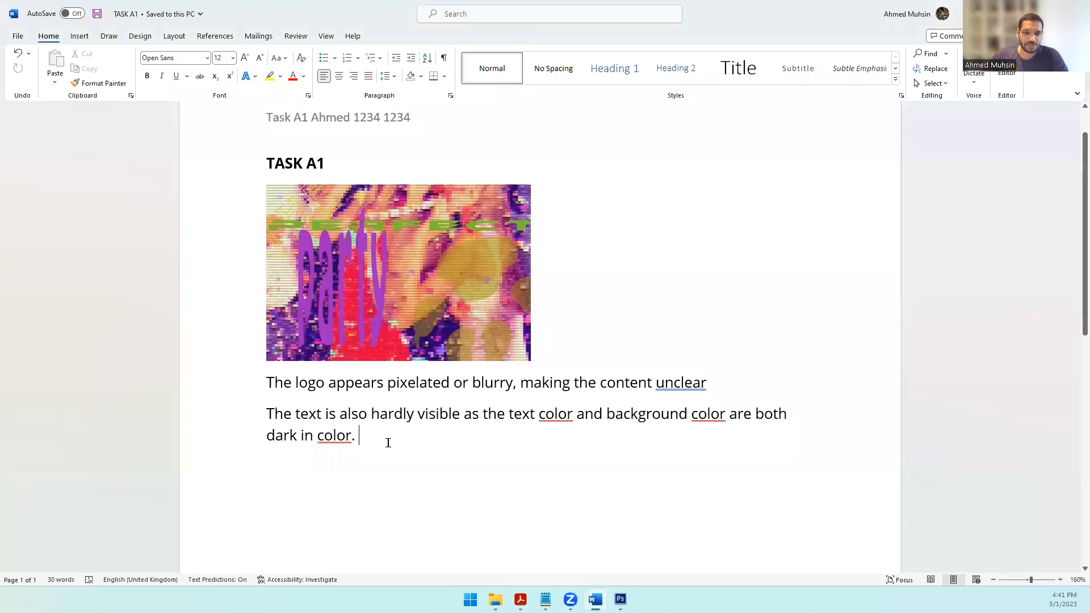
click(619, 542)
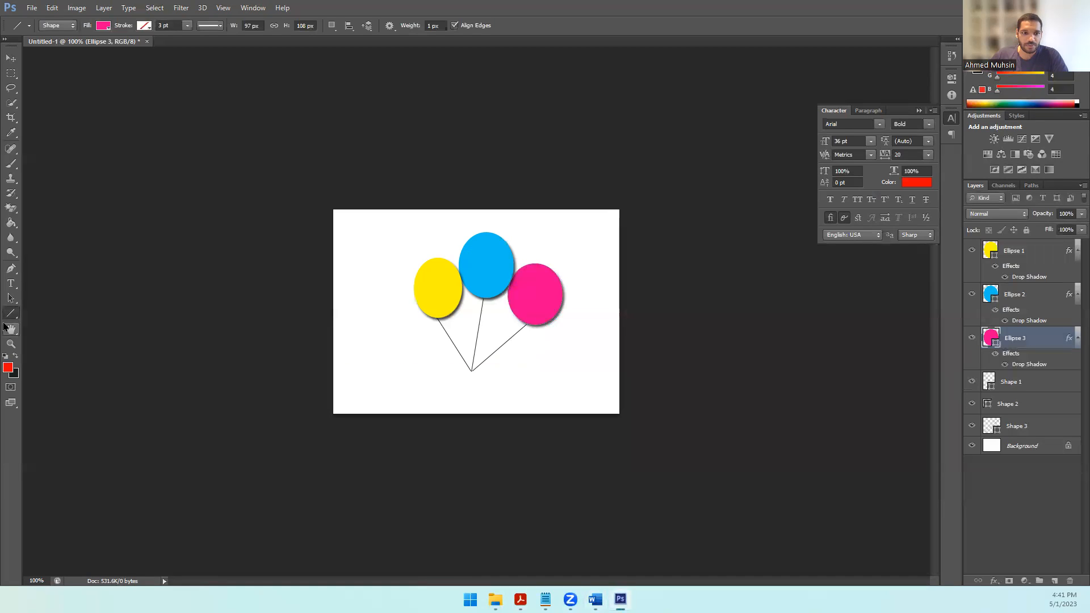
Draw a wide text box across the canvas where the strings meet, with 30 pt text in near-black 0b0a0a.
click(11, 287)
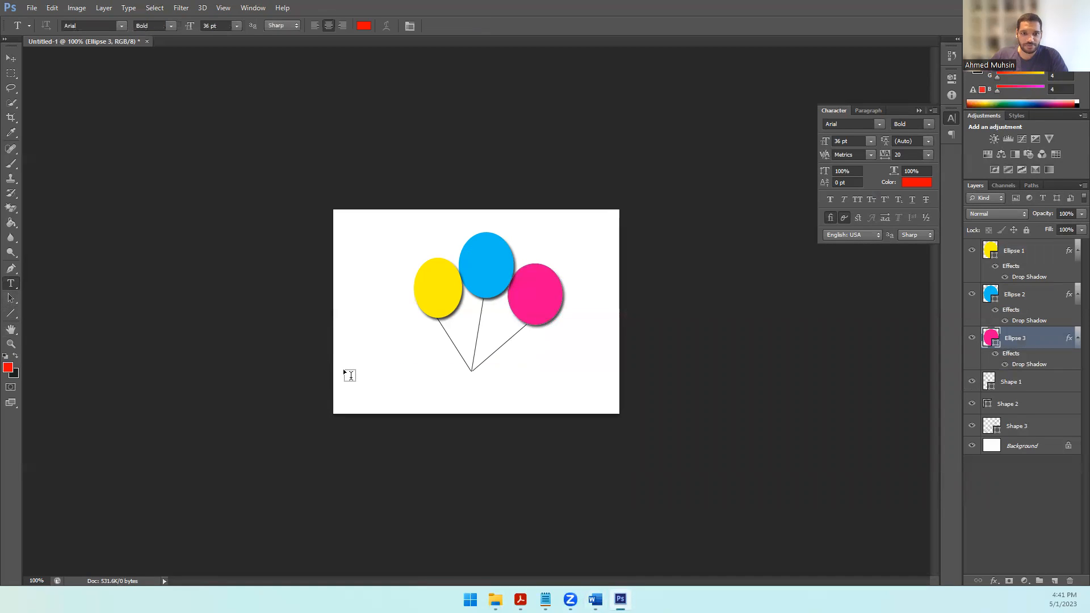
drag(380, 365, 588, 392)
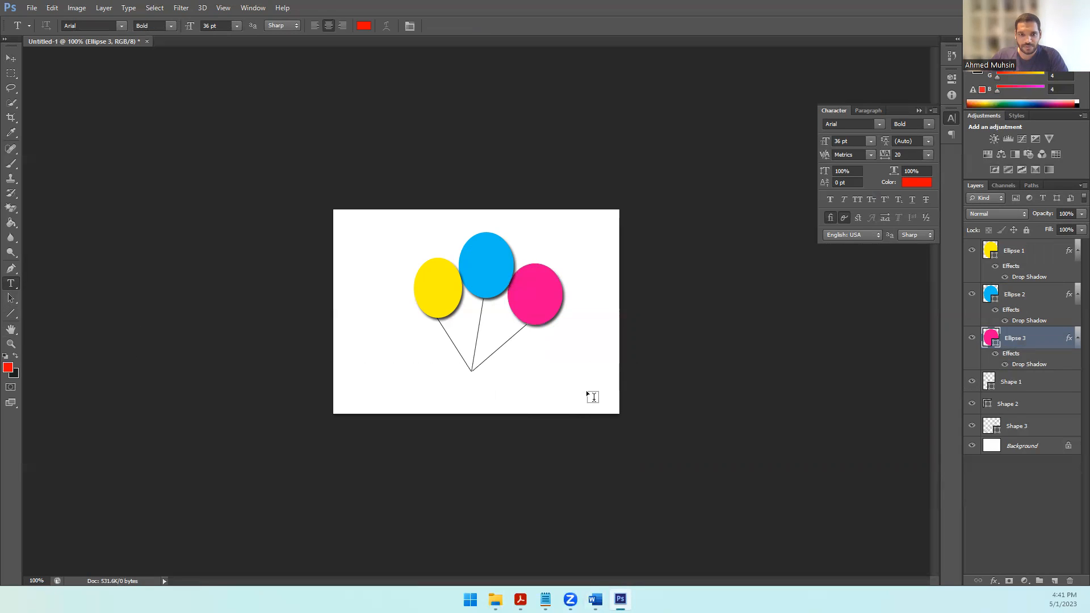
click(237, 27)
click(231, 169)
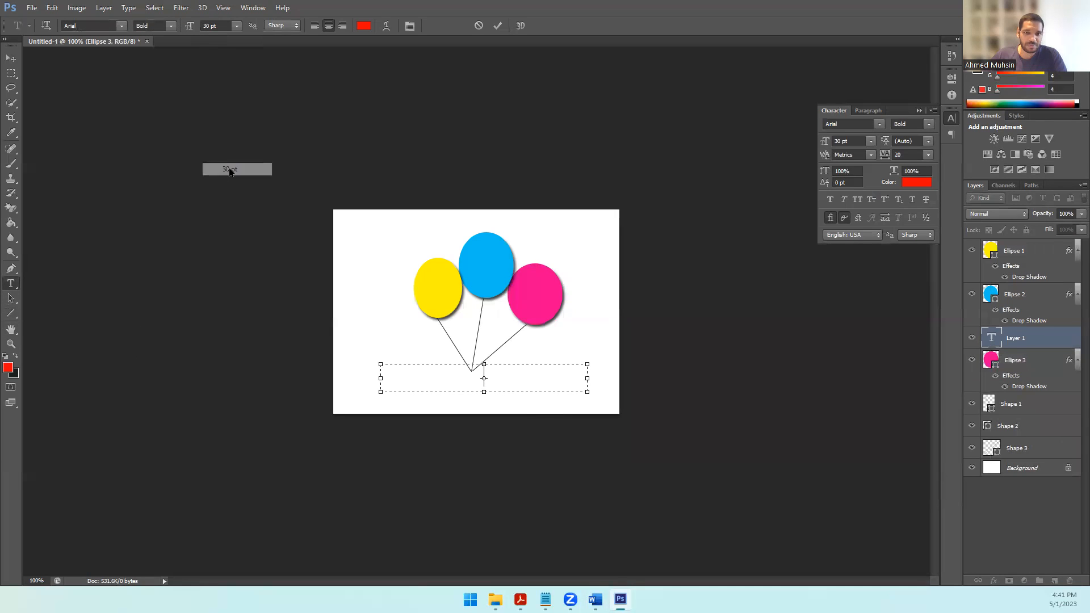
click(362, 26)
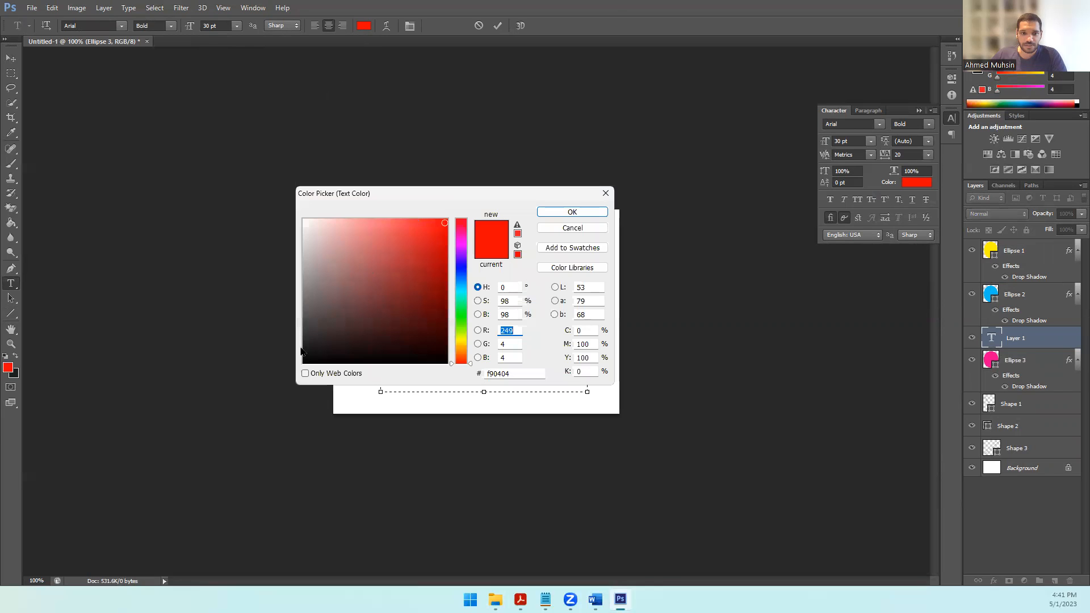
click(313, 357)
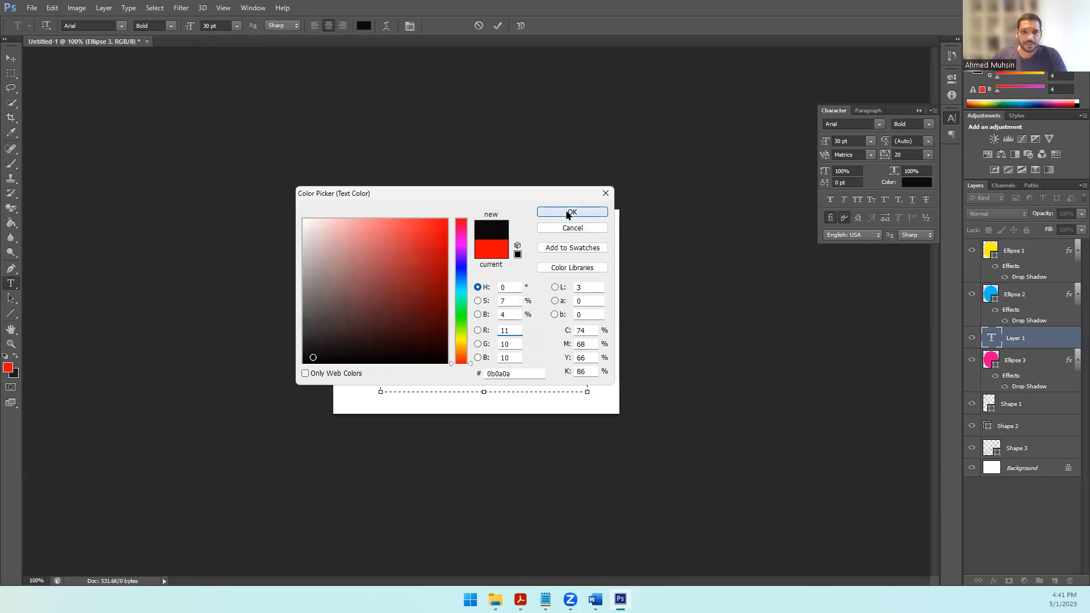
click(572, 212)
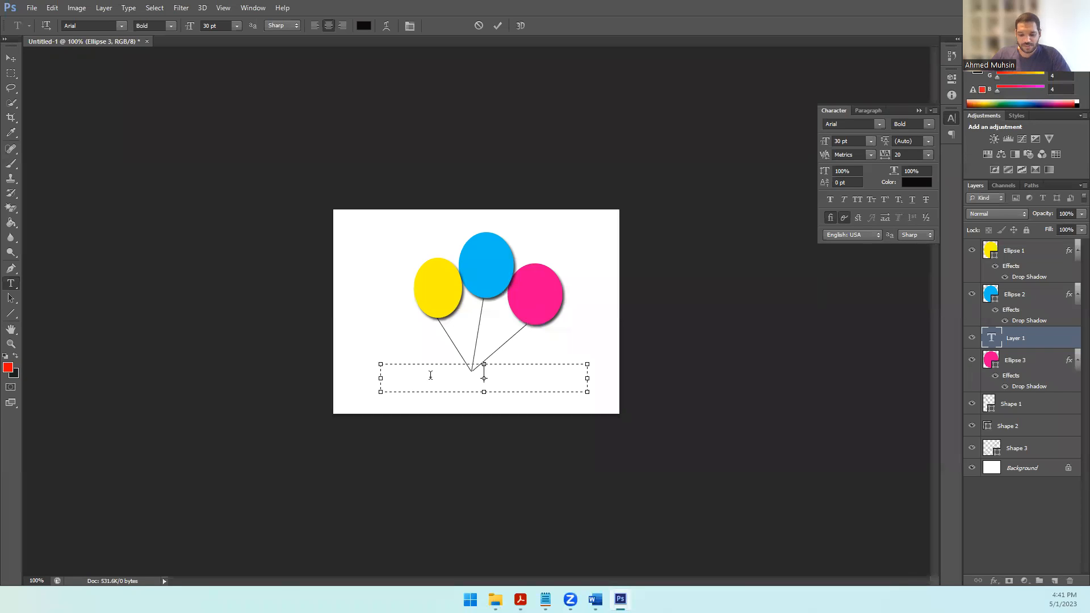
Enter "The Perfect Party" in the text box.
text(THe P erfect Party)
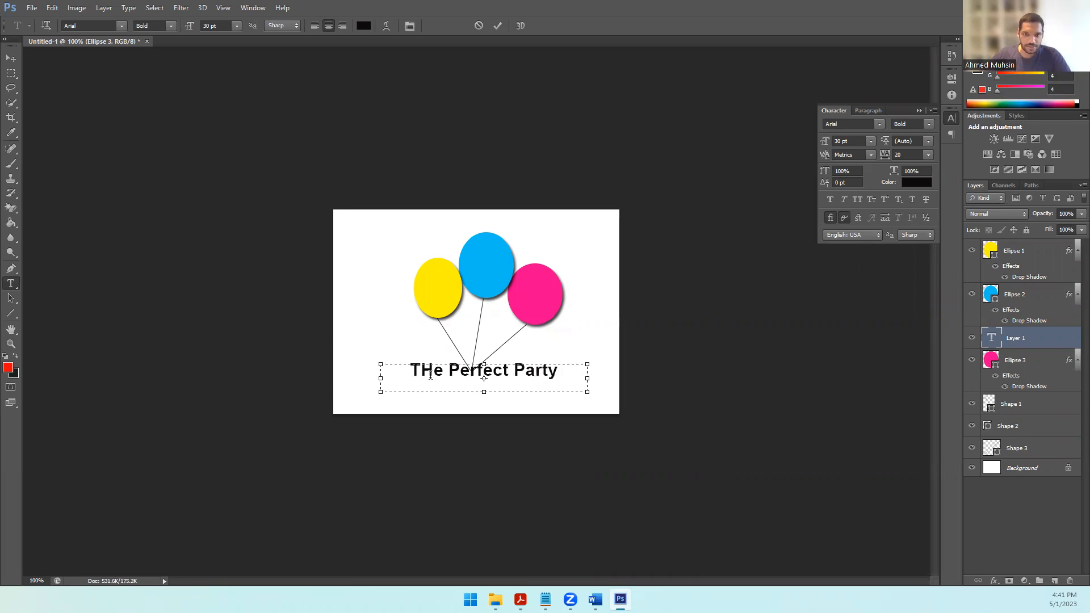
key(BackSpace)
text(h)
Set the company name text to Birch Std at 36 pt with Strong anti-aliasing.
drag(409, 374, 589, 378)
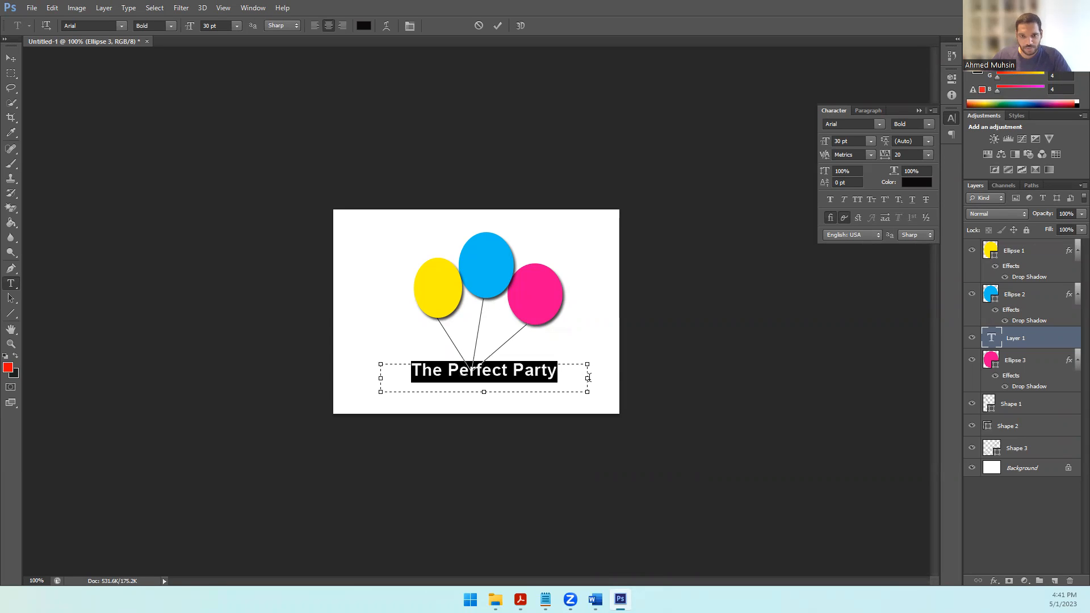
click(120, 32)
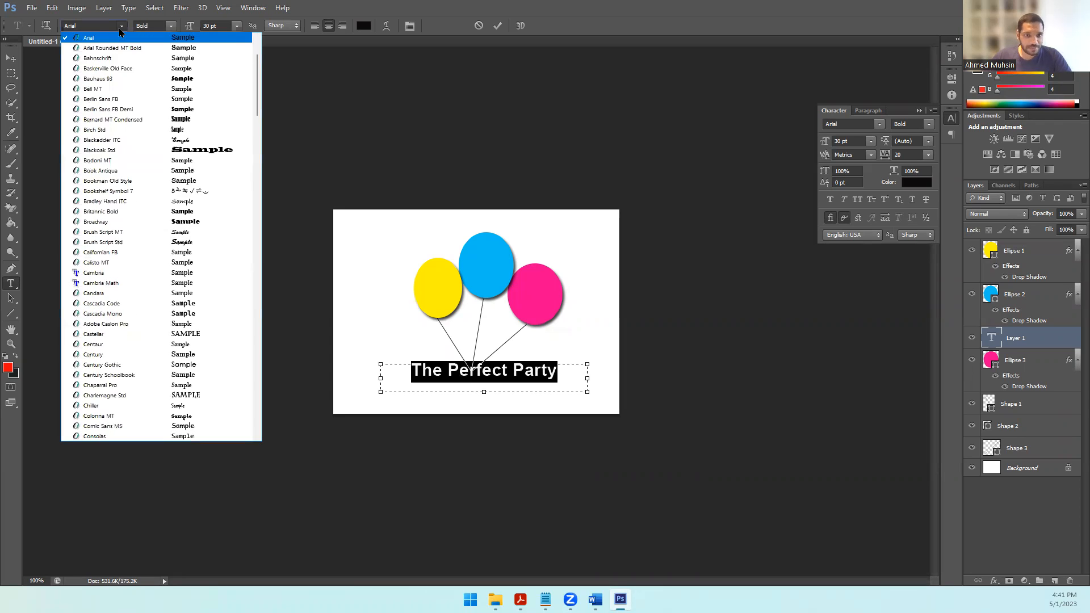
click(154, 131)
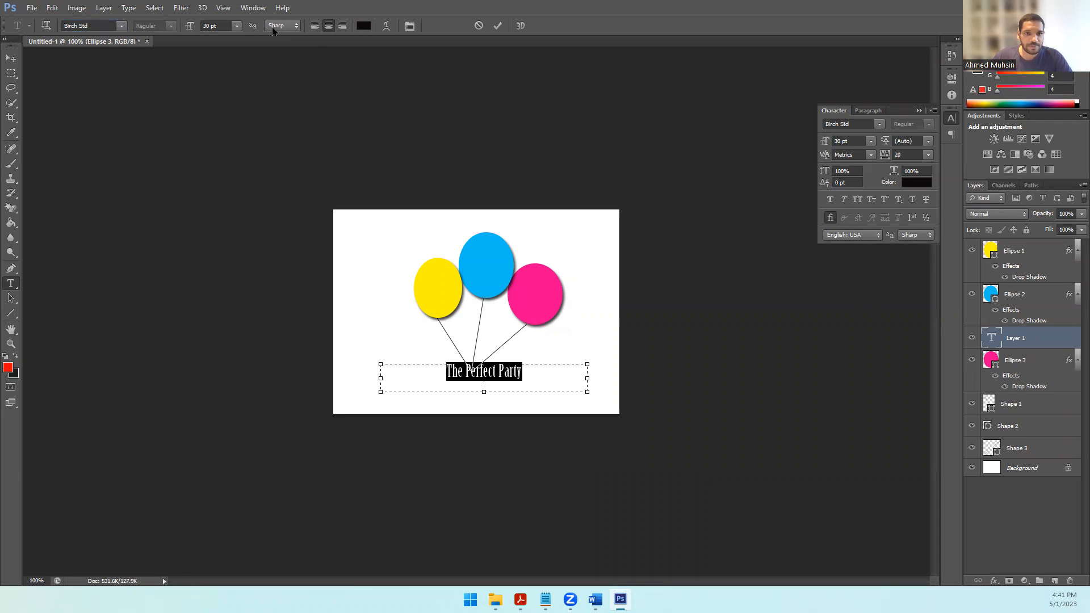
click(237, 27)
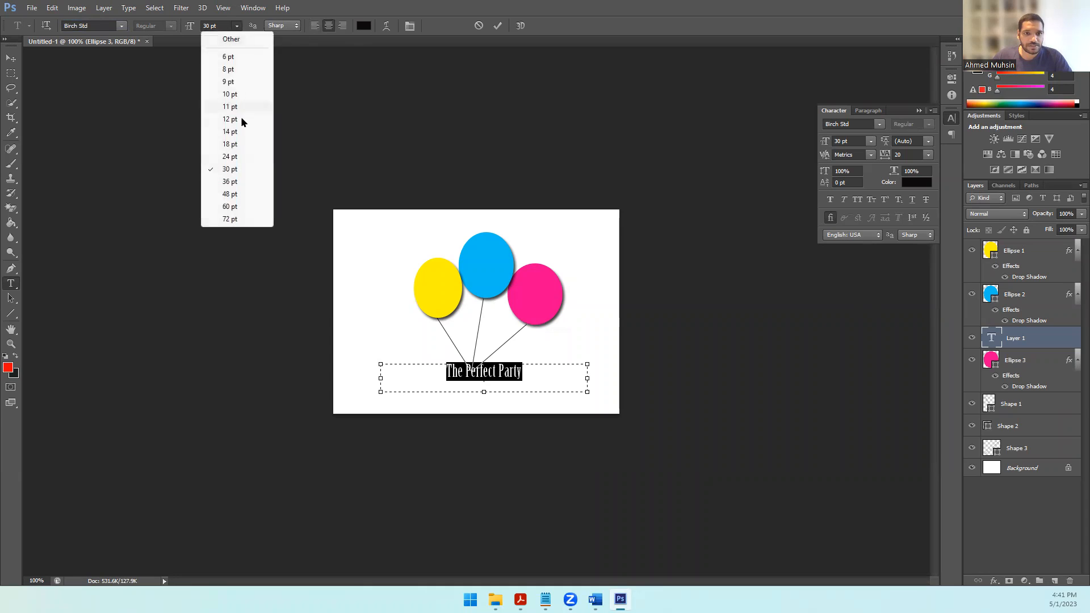
click(227, 182)
click(285, 29)
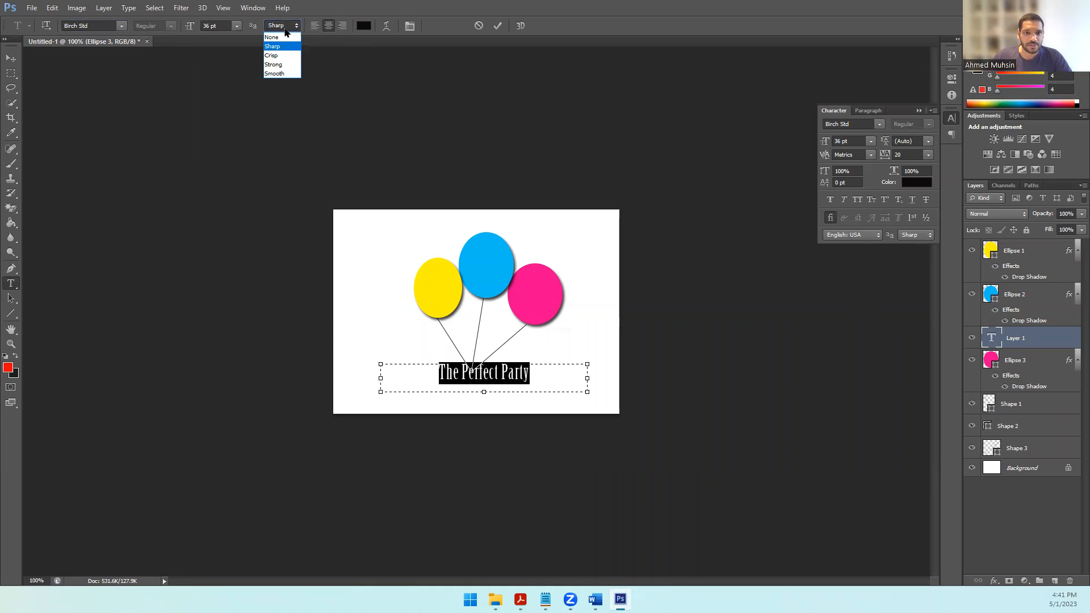
click(282, 65)
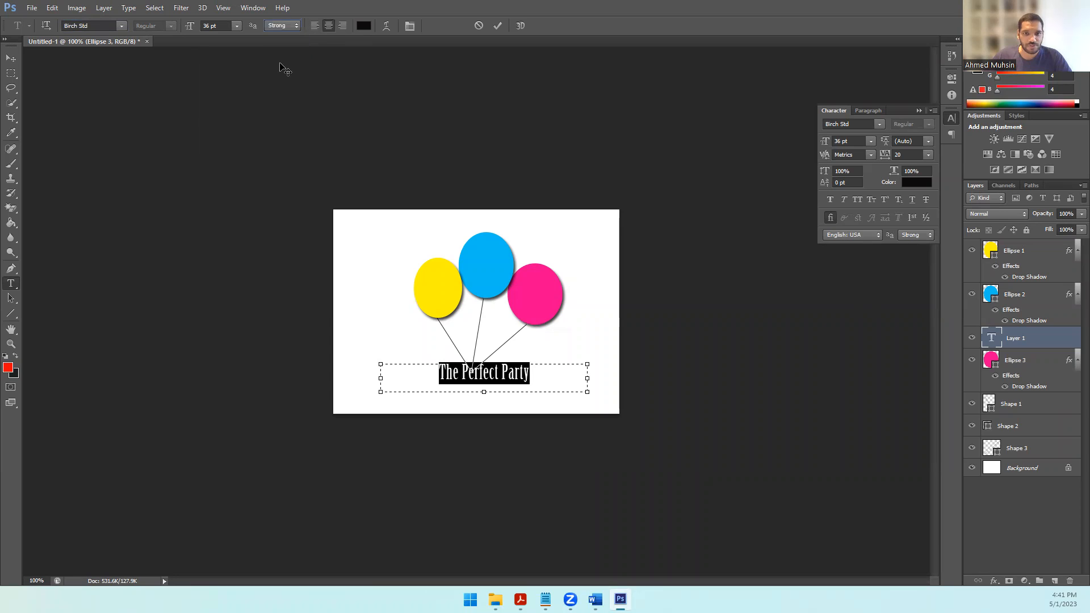
Enlarge the company name to 48 pt and move it slightly left and down, just below the strings' meeting point.
click(237, 27)
click(230, 194)
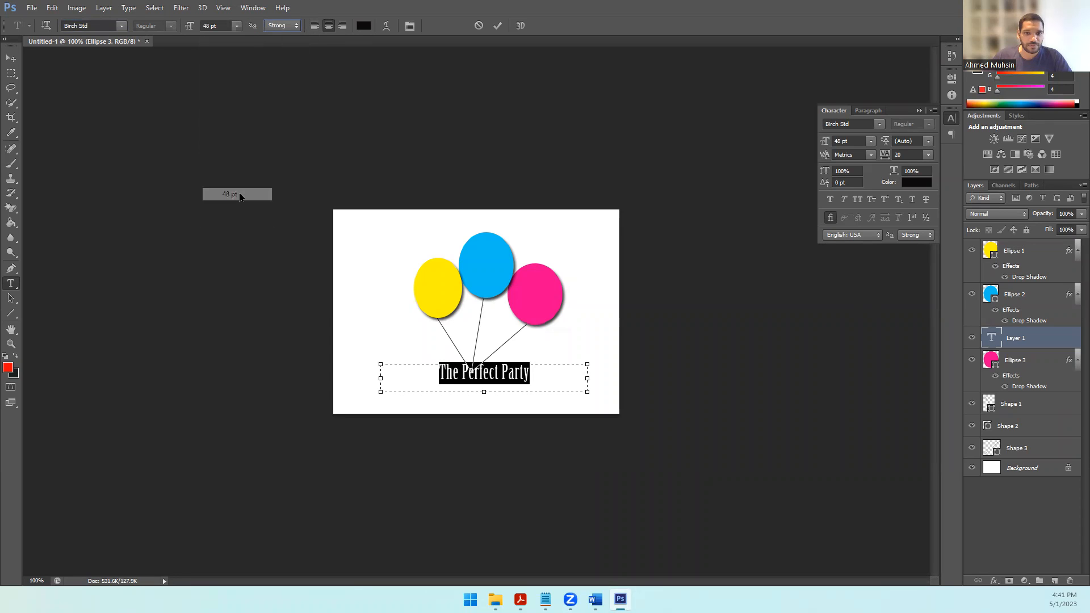
click(11, 58)
drag(497, 378, 489, 388)
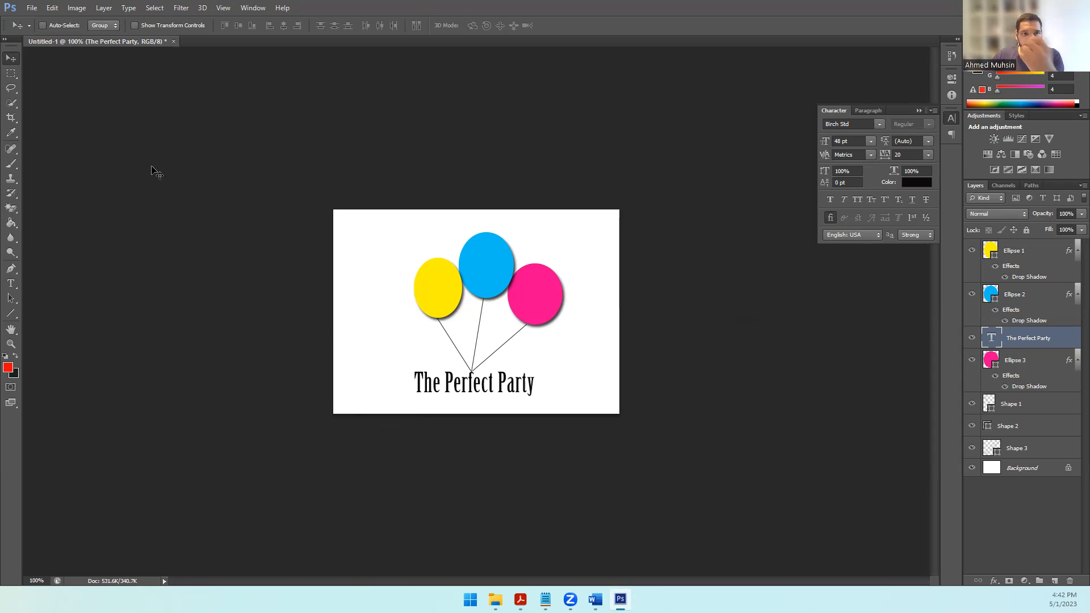
Crop the canvas closely around the three balloons, their strings and the company name.
click(12, 118)
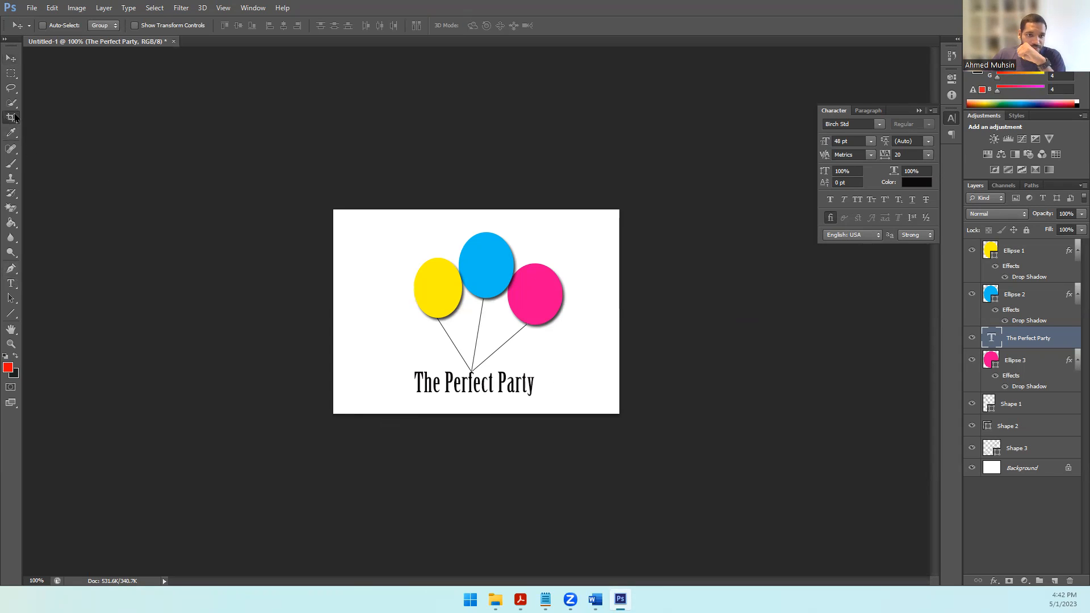
drag(331, 317, 371, 321)
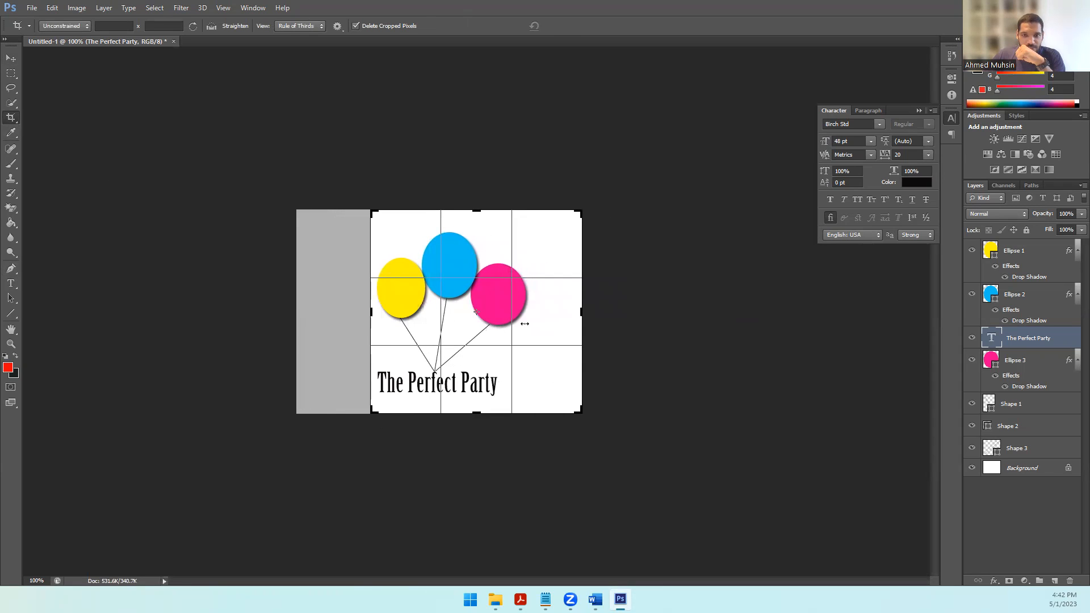
drag(580, 316, 556, 314)
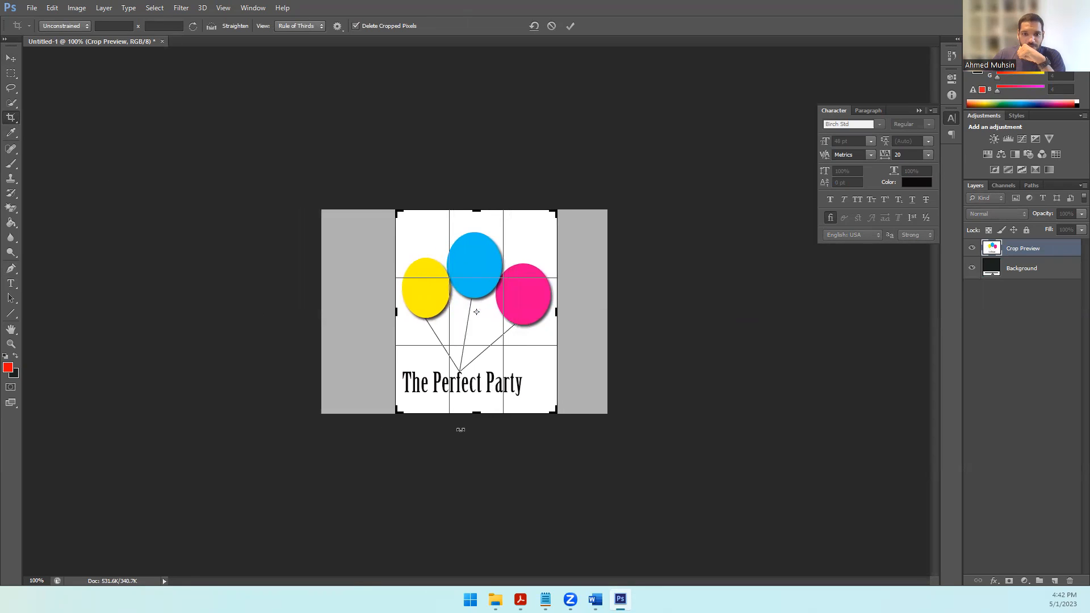
drag(476, 413, 476, 409)
drag(474, 217, 472, 219)
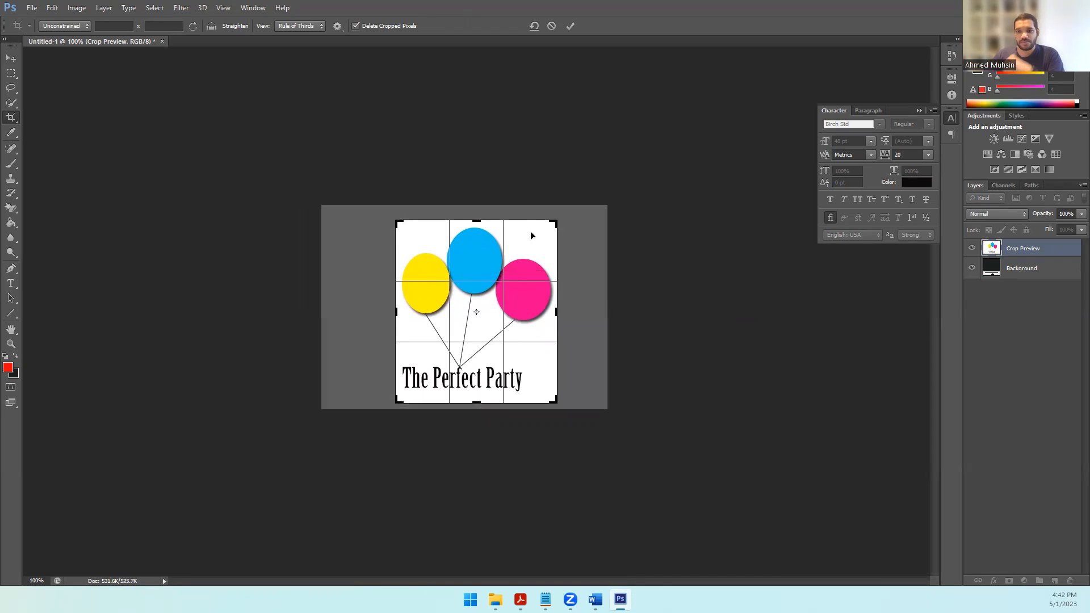
key(Return)
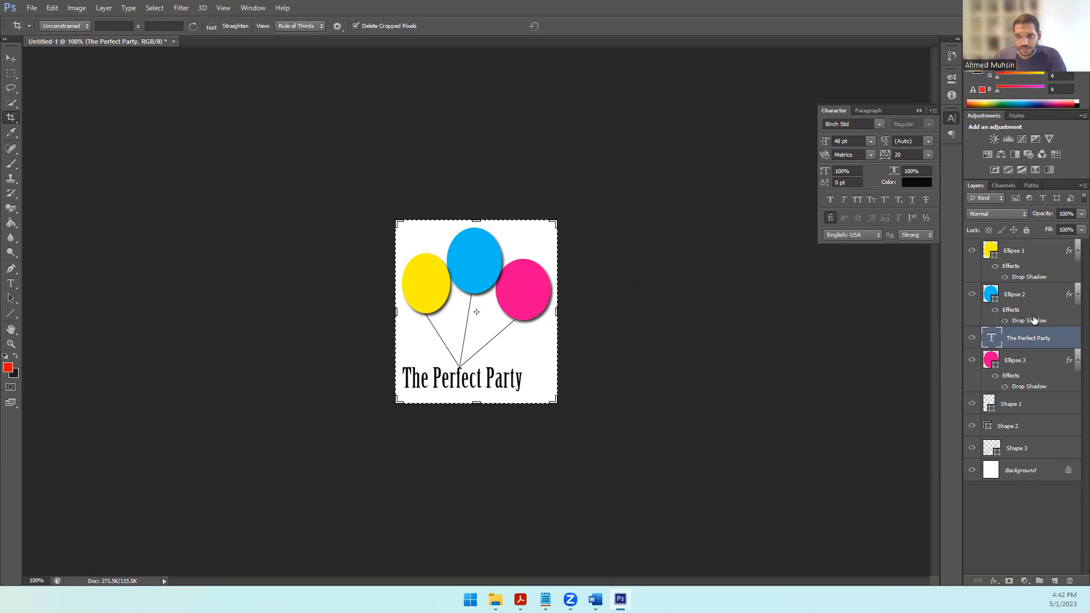
Resize the company name's text box to the cropped canvas width, about 3.97 in, so the text sits centred.
click(1029, 476)
click(1017, 347)
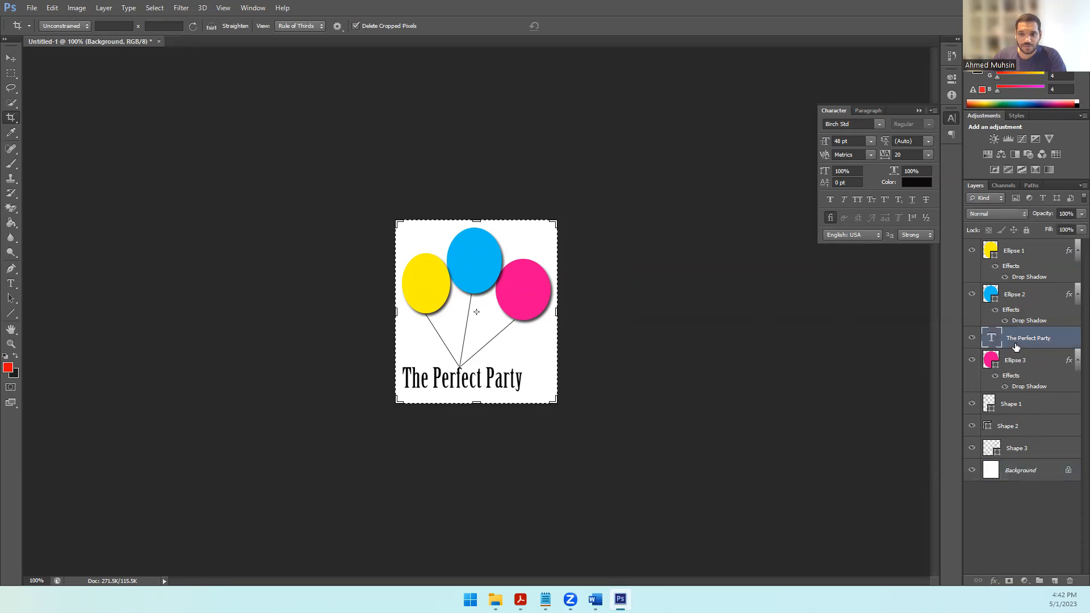
click(11, 284)
click(449, 386)
drag(362, 383, 396, 383)
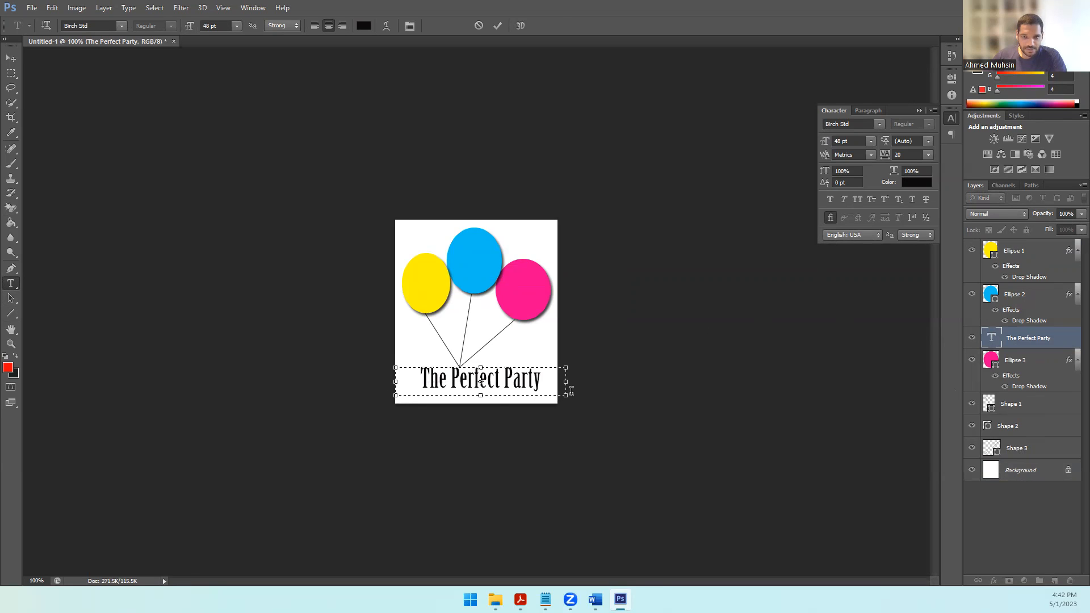
drag(569, 382, 559, 383)
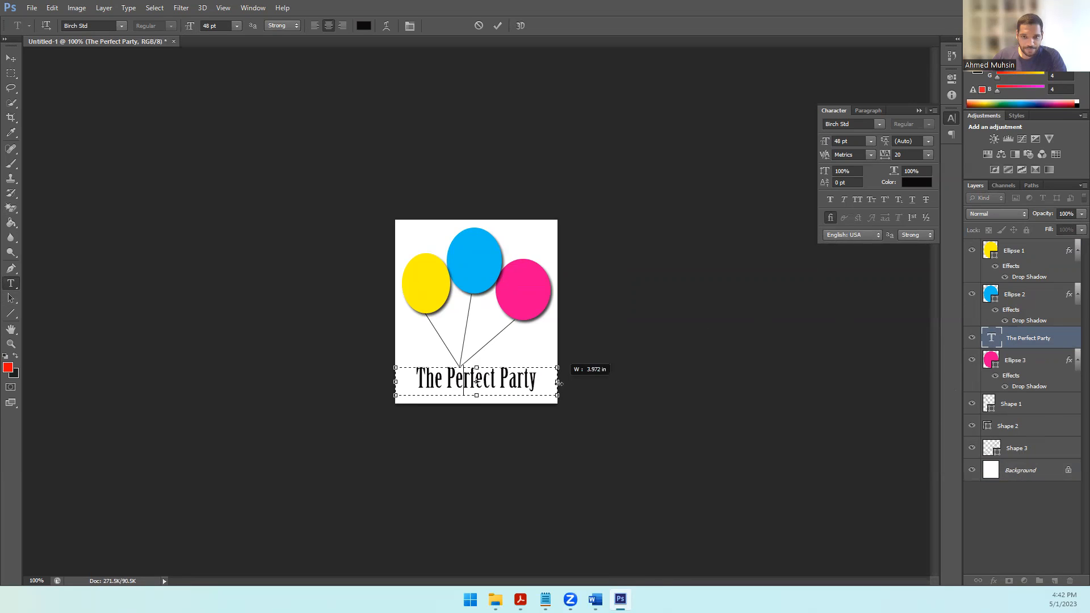
click(17, 60)
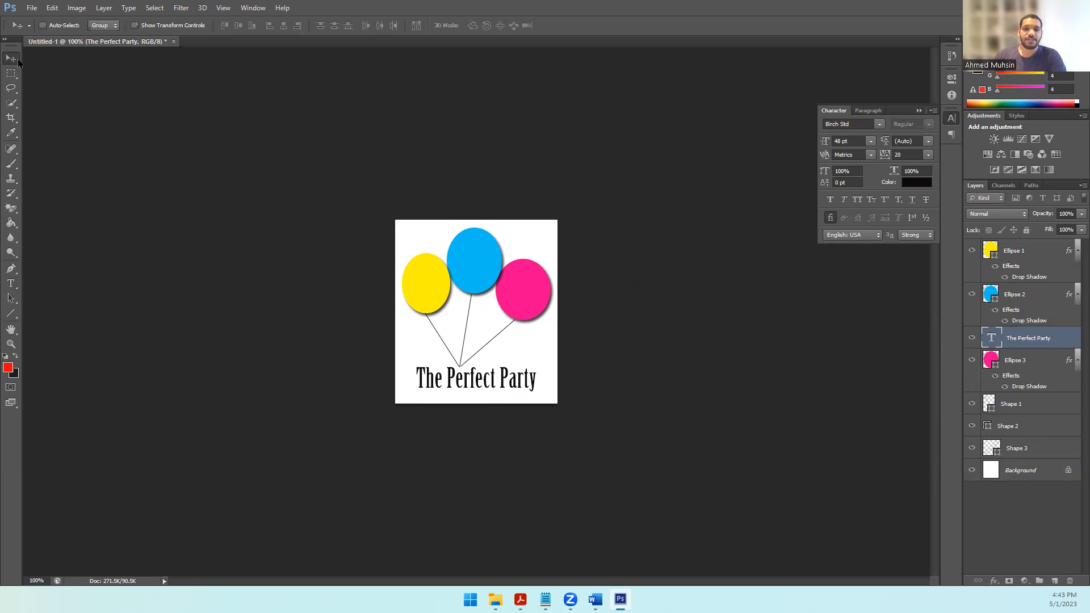
Check the question paper in Acrobat Reader for the file name required for the Task A1b logo, and return to Photoshop.
click(32, 8)
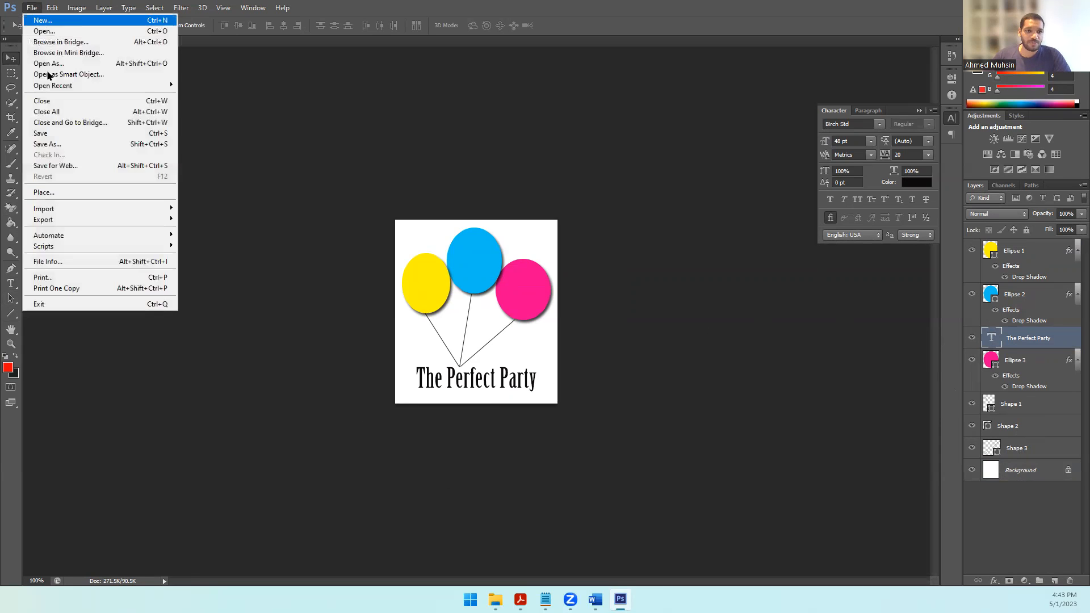
click(294, 345)
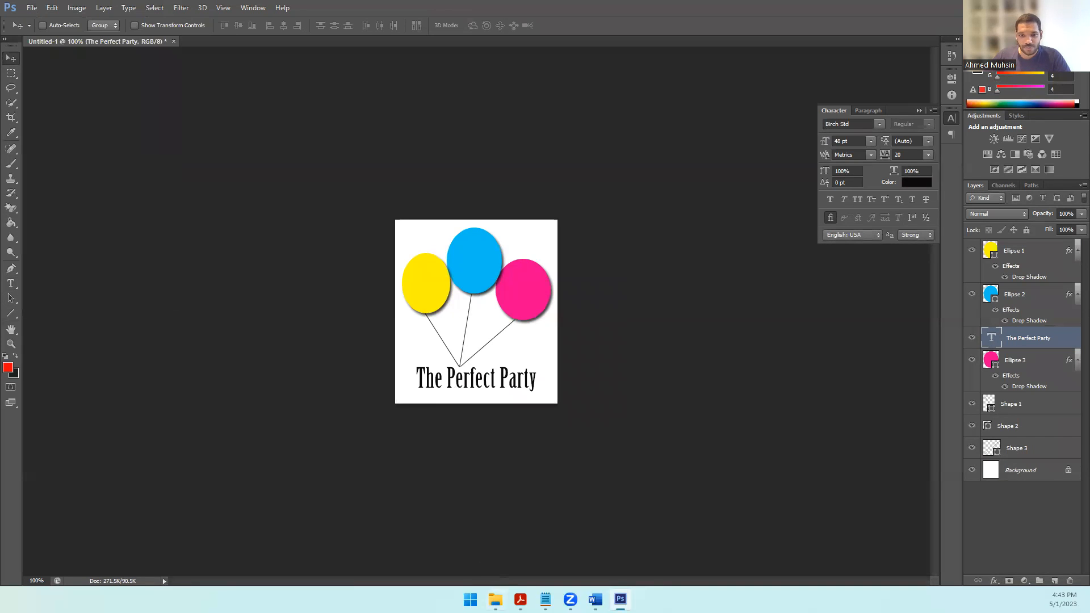
mouse_move(521, 599)
click(472, 559)
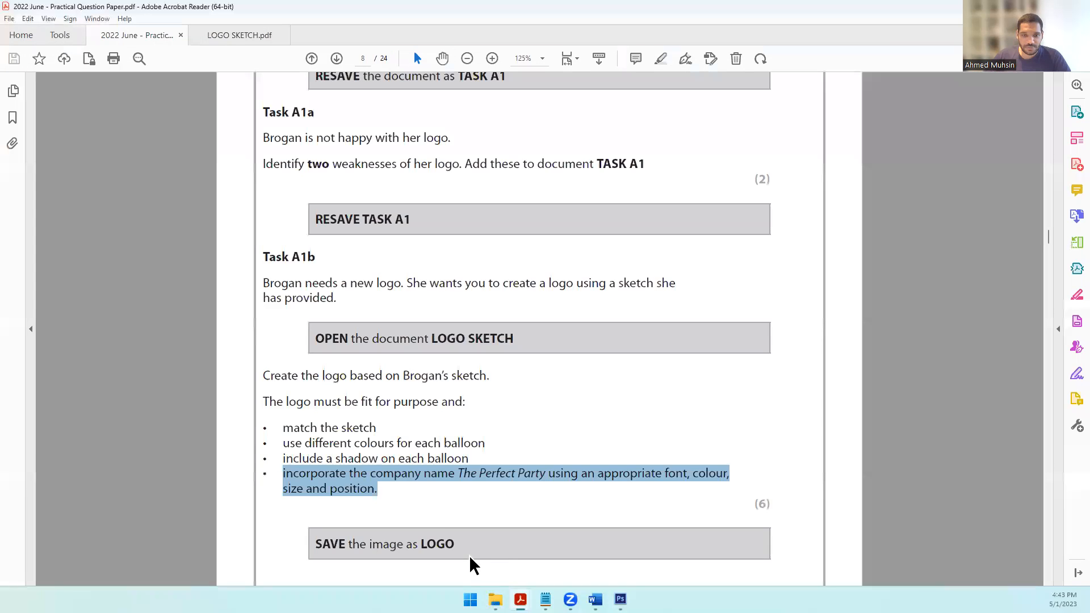
scroll(424, 494, down, 3)
drag(422, 412, 456, 419)
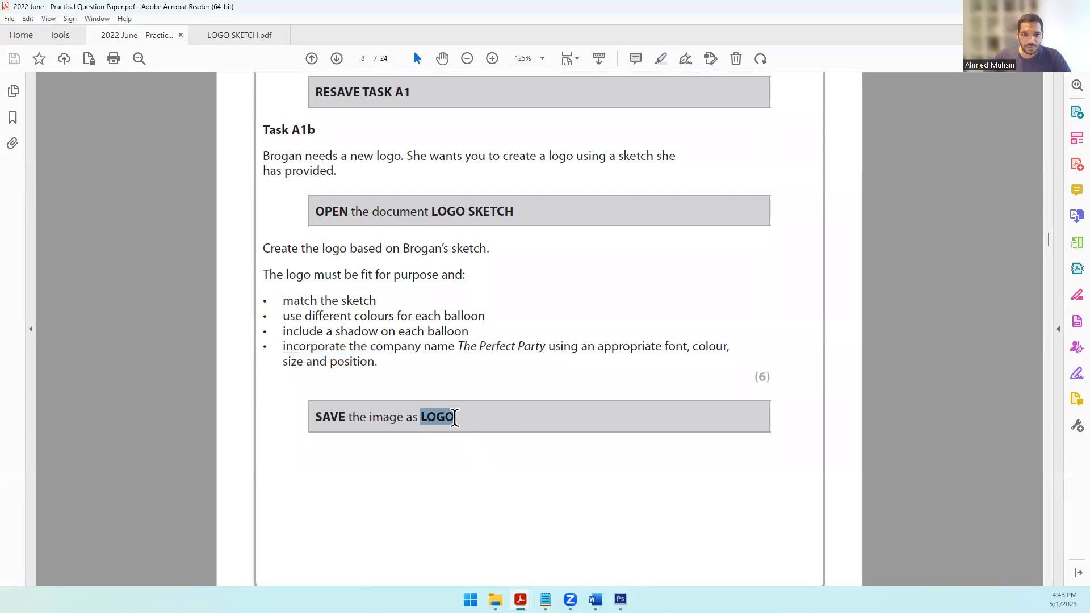
key(alt+Tab)
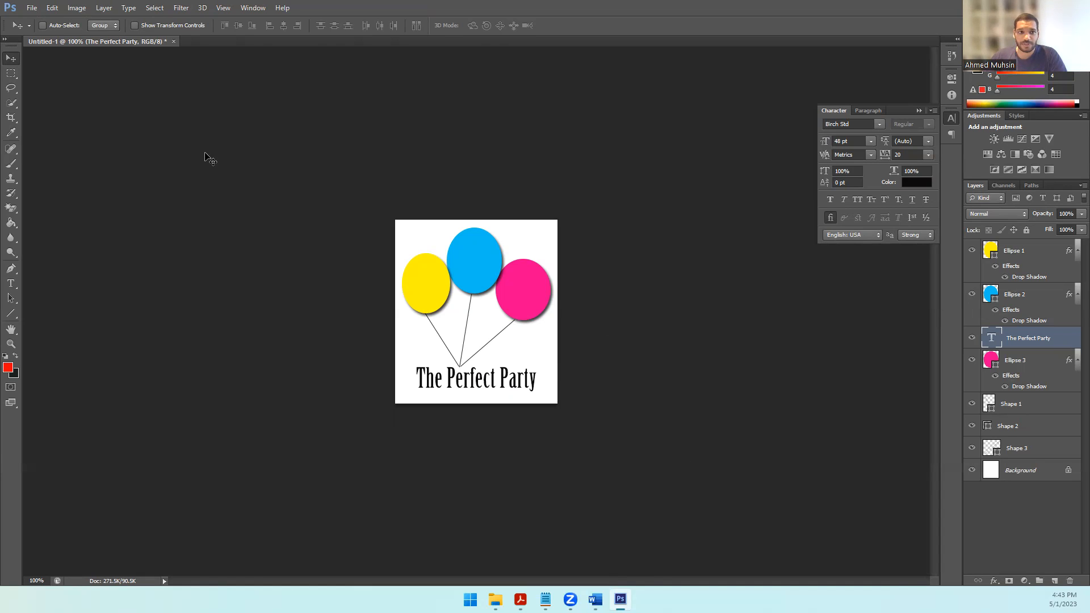
Save the image as Logo in Photoshop PSD format in the 2022 Practical Paper Data Files folder, with layers and Maximize Compatibility.
click(31, 8)
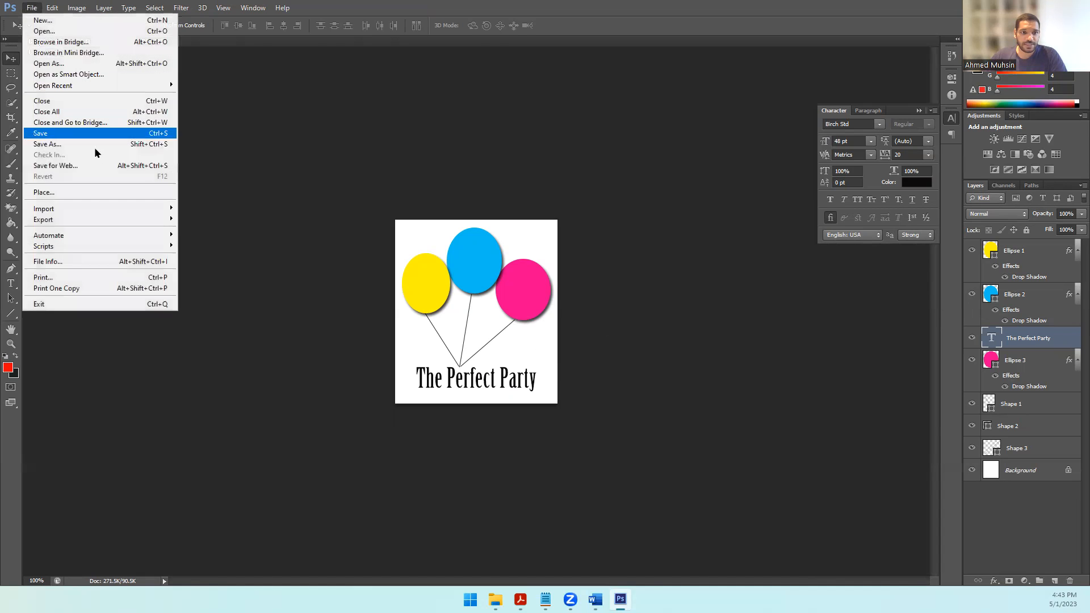
click(60, 145)
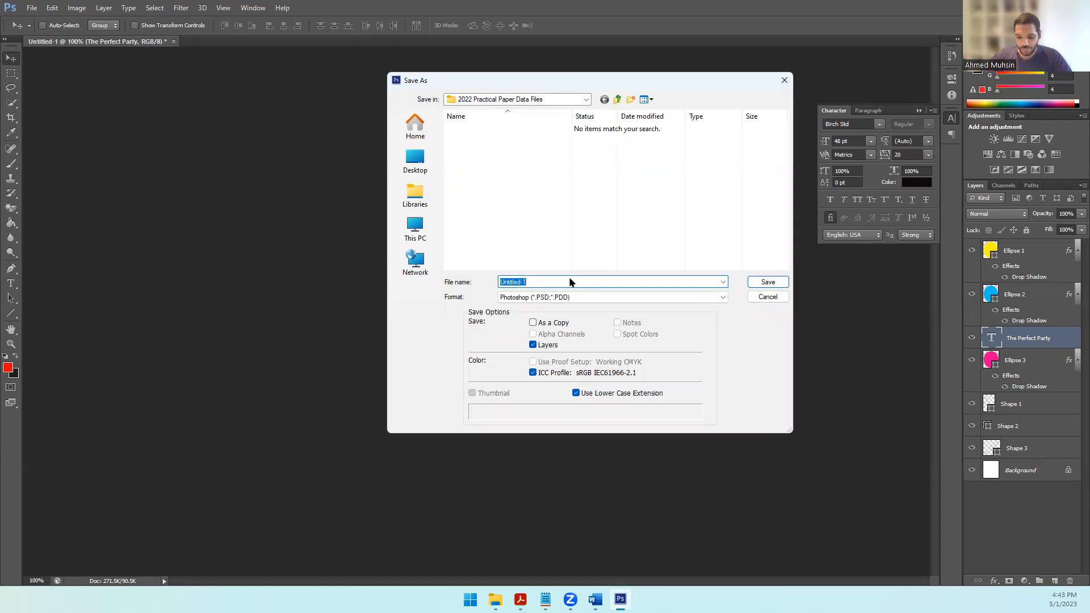
text(Logo)
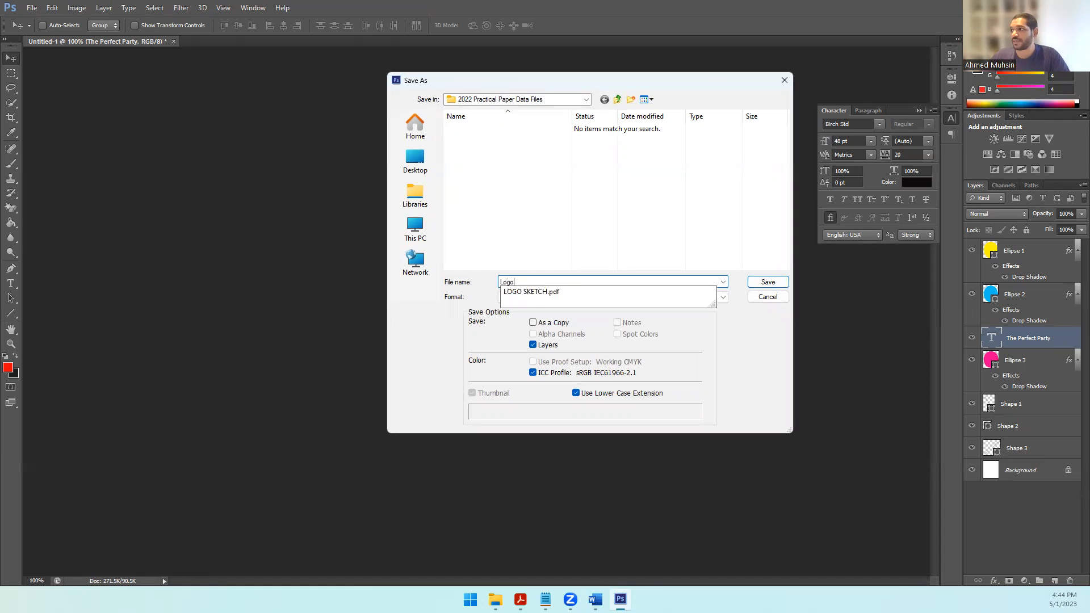
click(623, 250)
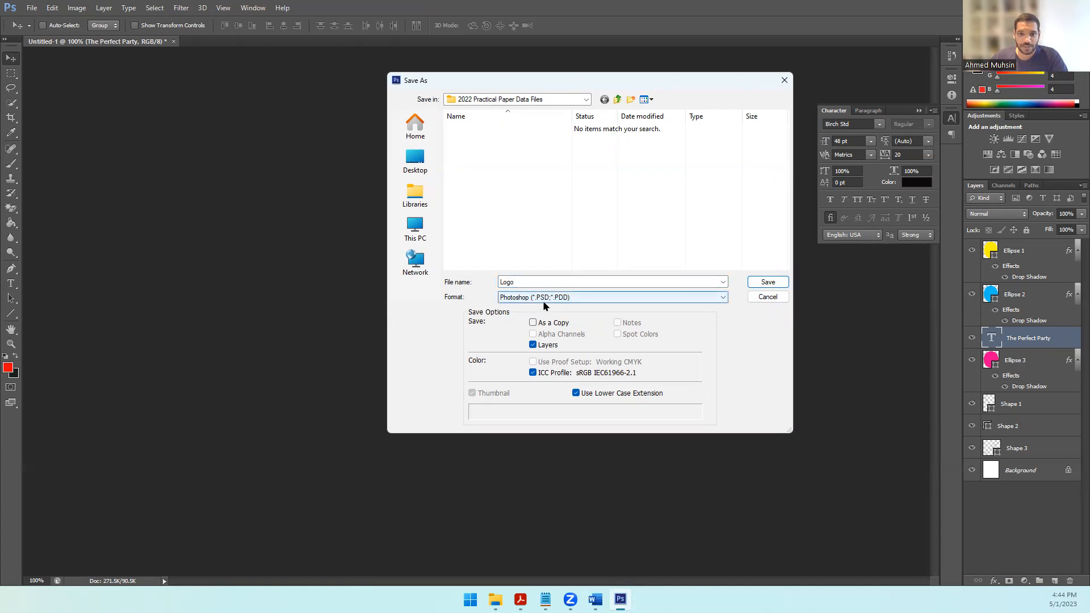
click(750, 284)
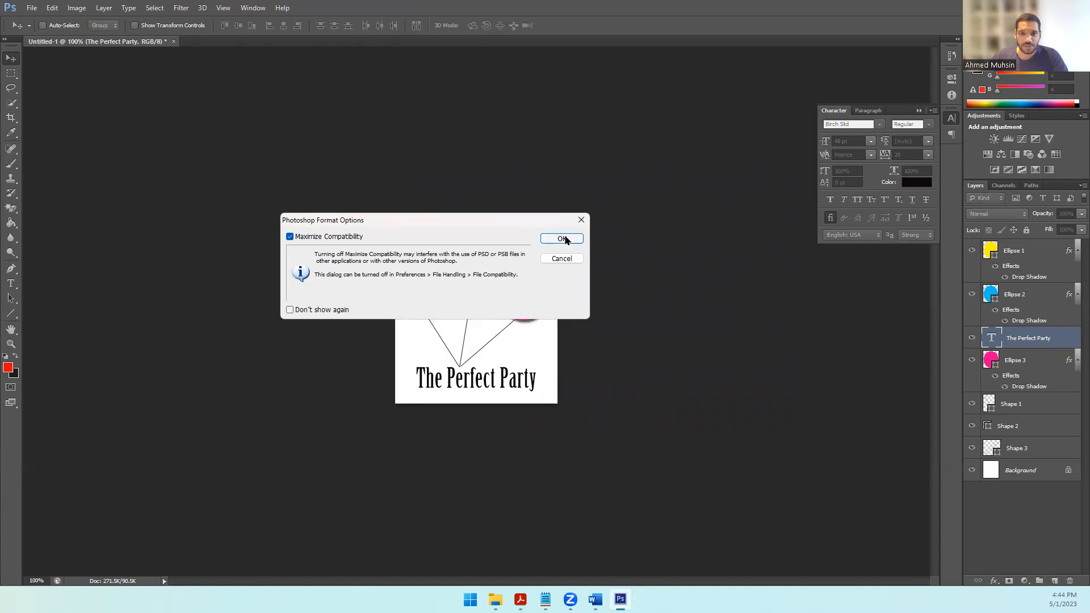
click(560, 239)
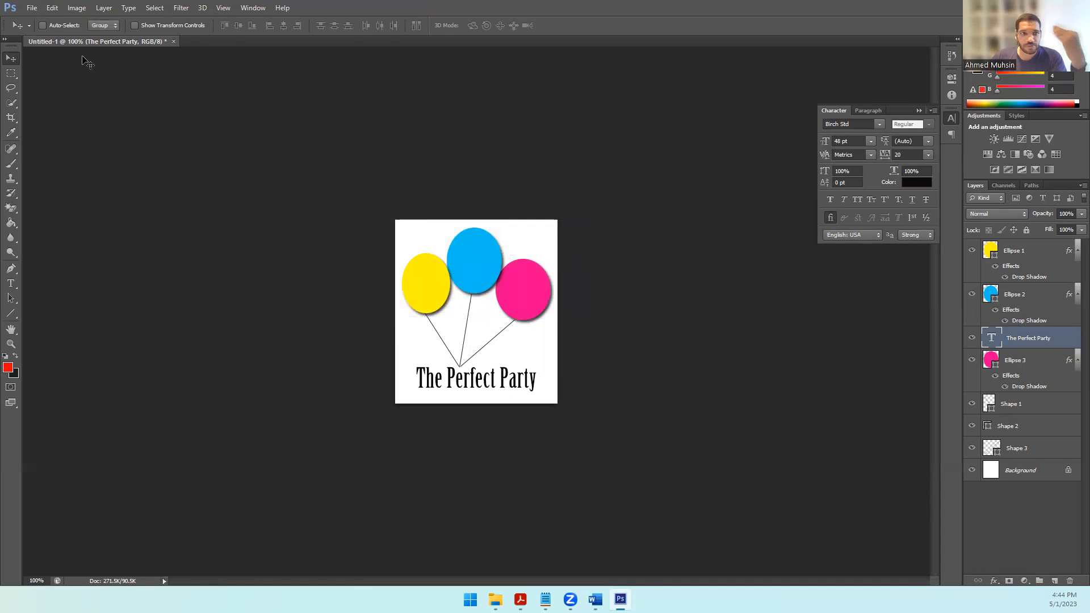
Save a JPEG copy as Logo.jpg in the same folder, at Maximum quality 12 with the Progressive format option.
click(32, 8)
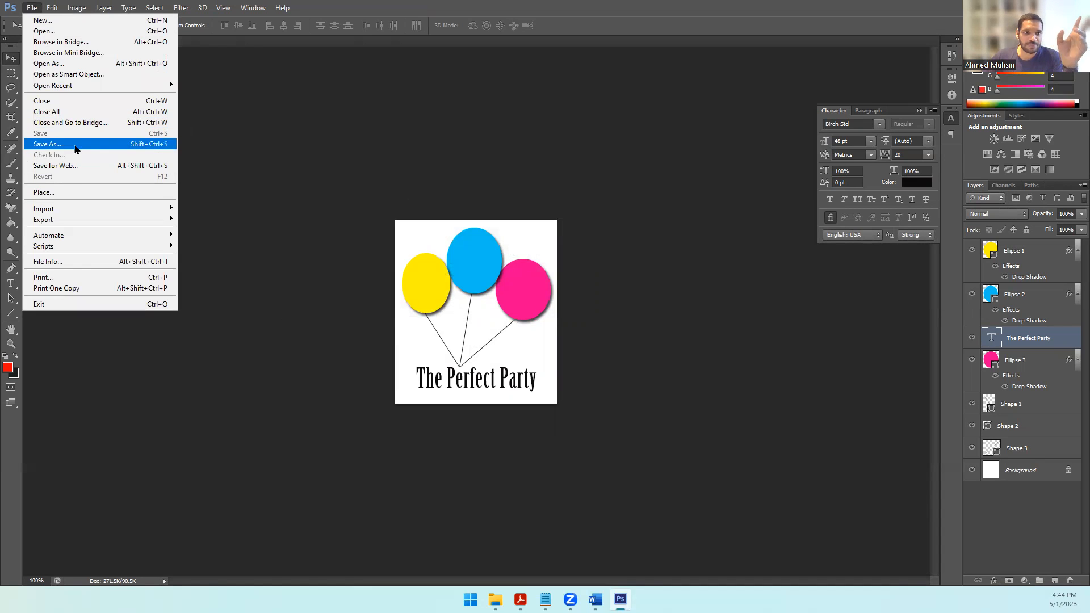
click(74, 144)
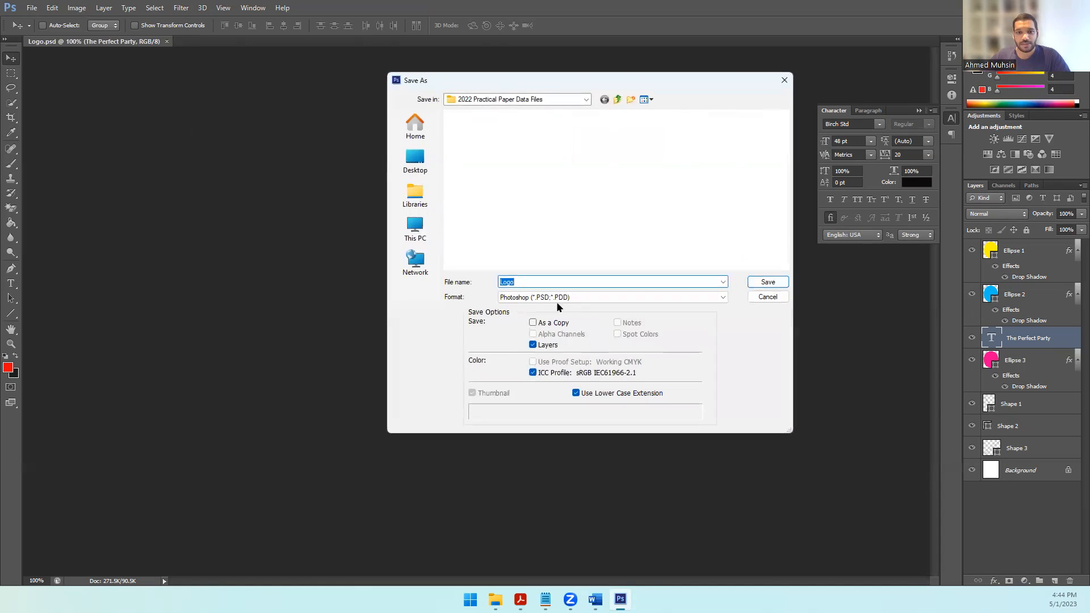
click(522, 297)
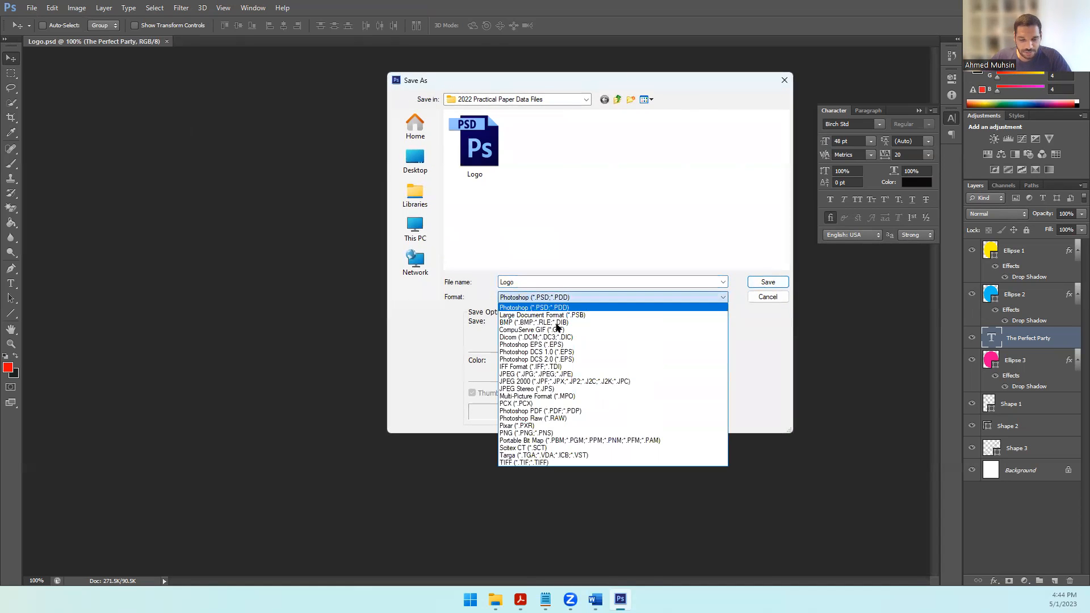
click(530, 375)
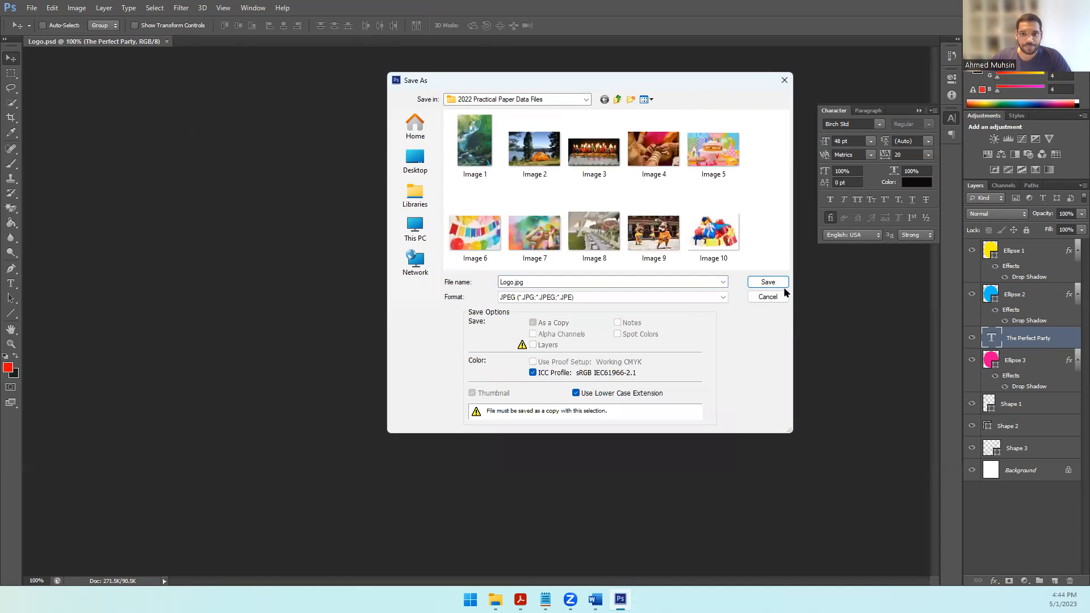
click(767, 282)
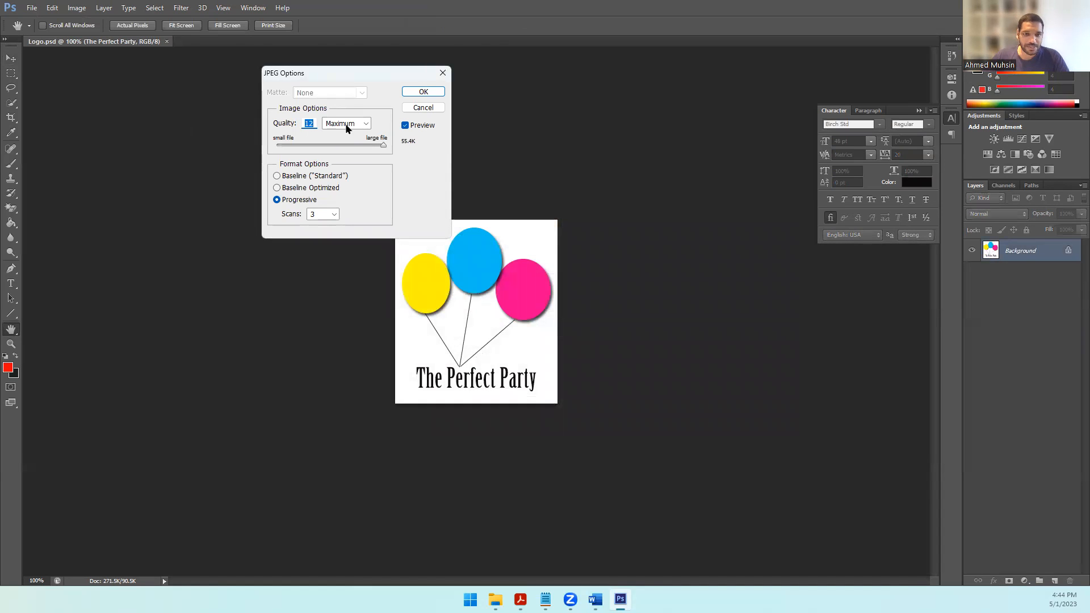
click(424, 91)
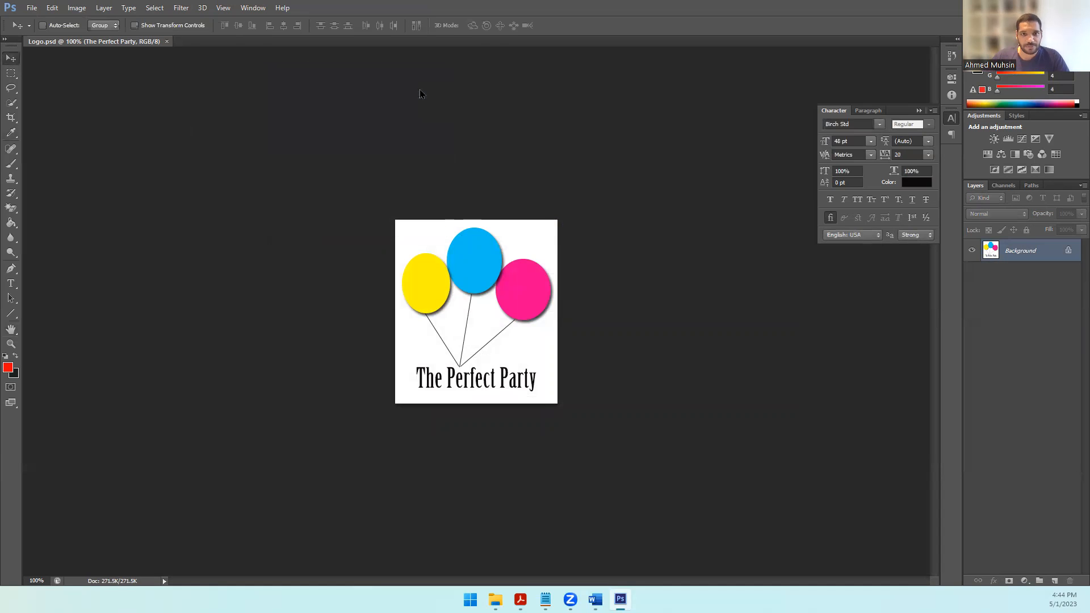
Save the layered logo as Logo.psd in the 2022 Practical Paper folder on the Desktop, with Maximize Compatibility.
click(505, 560)
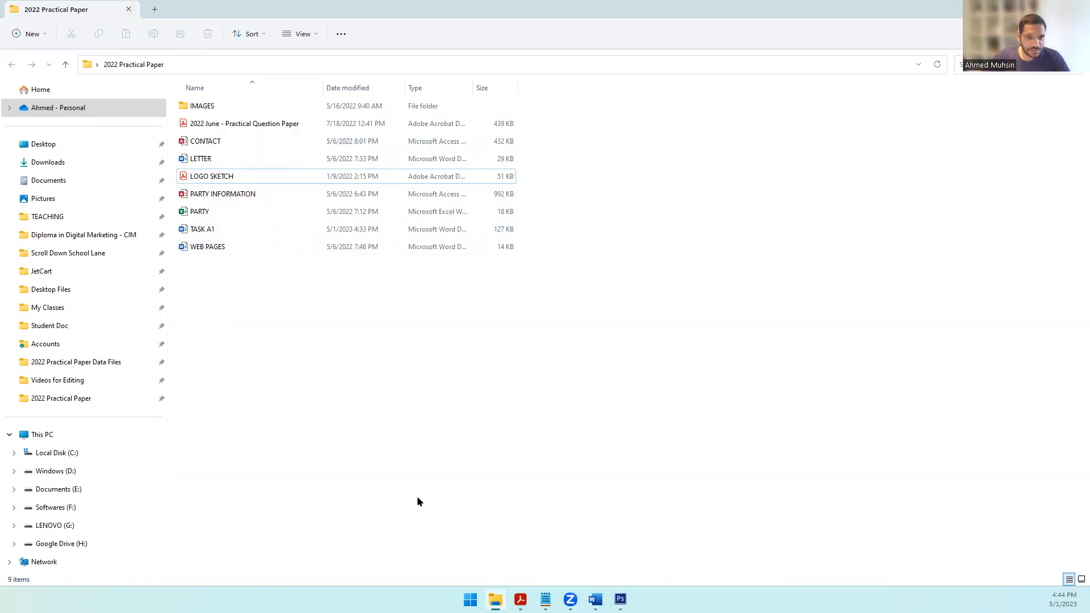
key(alt+Tab)
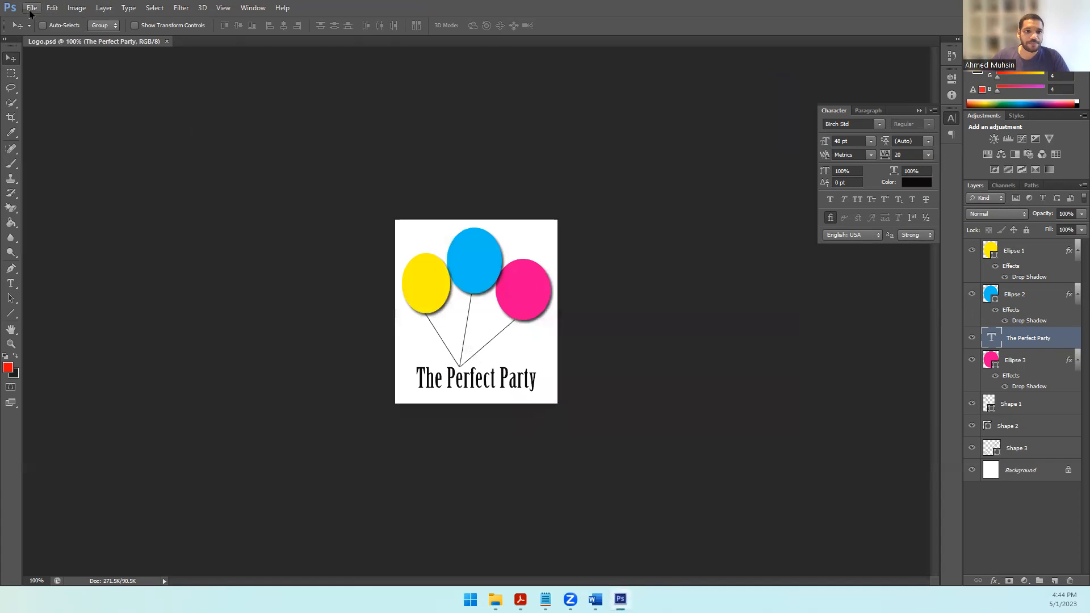
click(31, 7)
click(95, 144)
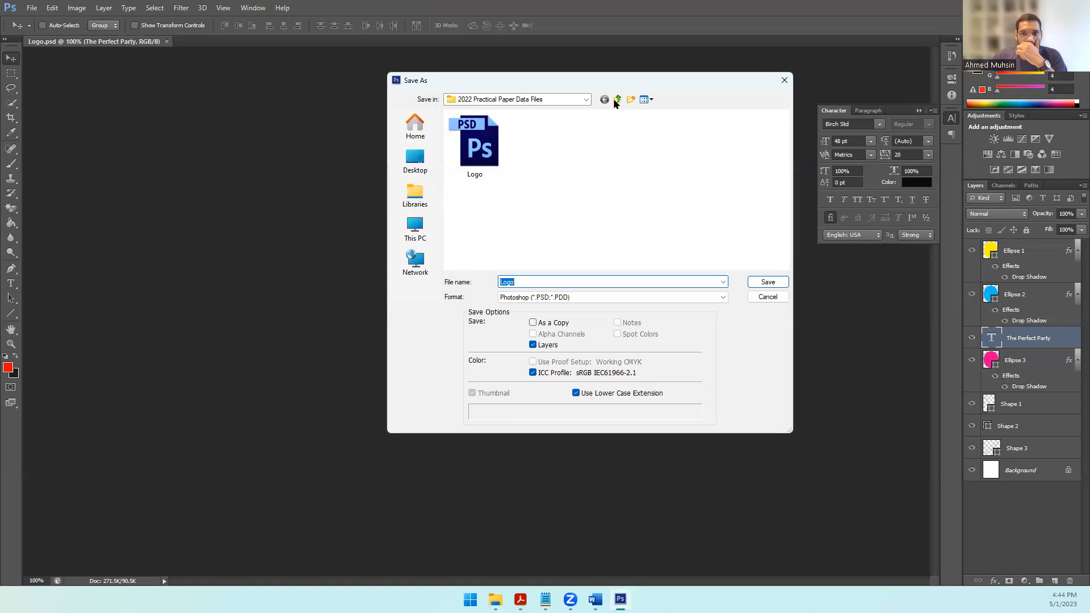
click(613, 99)
click(618, 99)
click(617, 100)
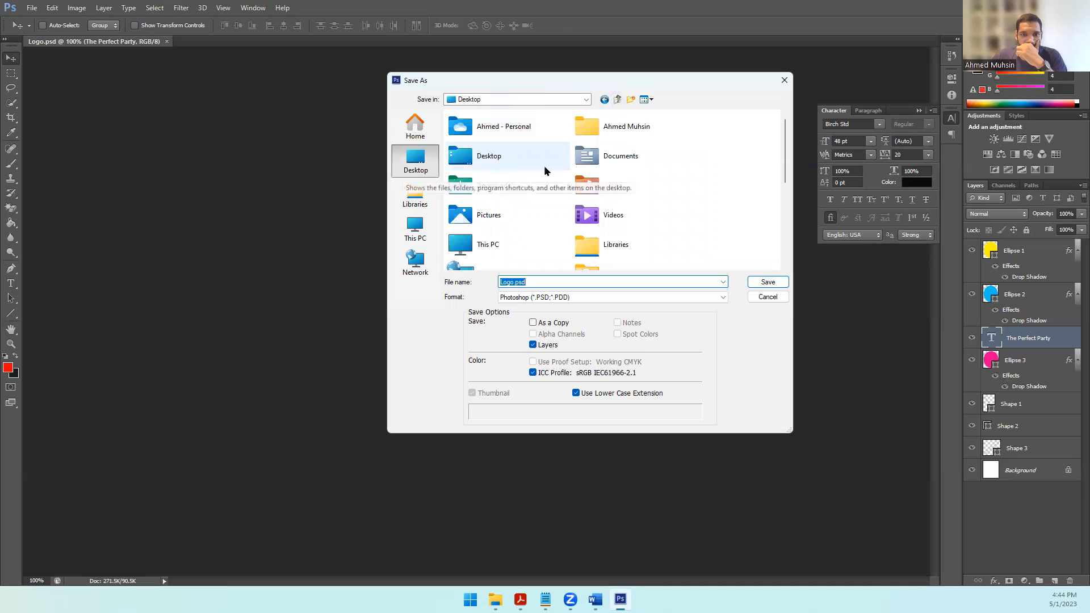
click(498, 163)
double_click(498, 162)
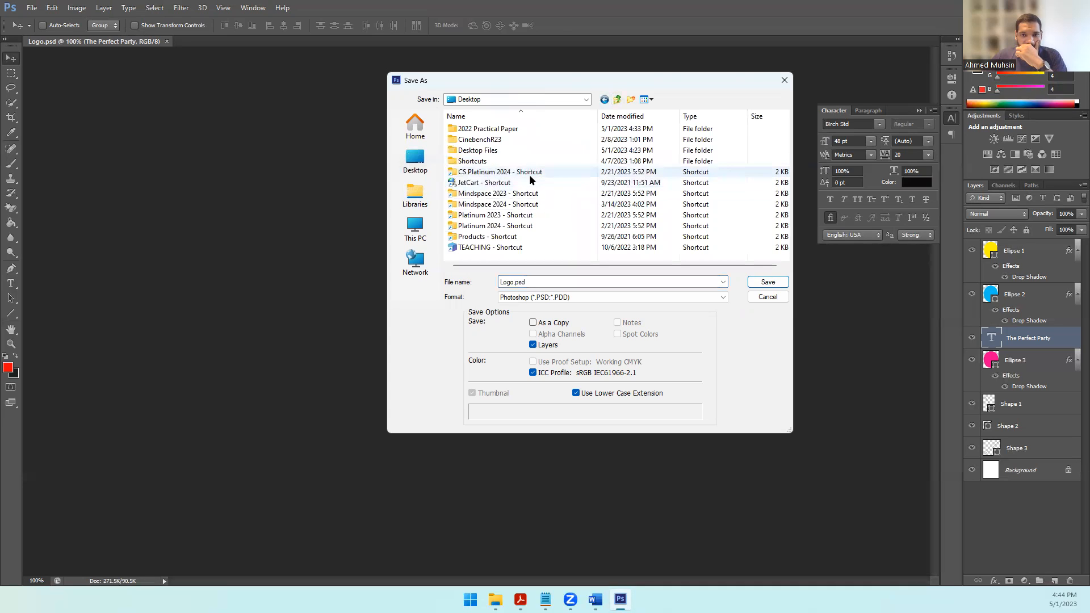
double_click(500, 129)
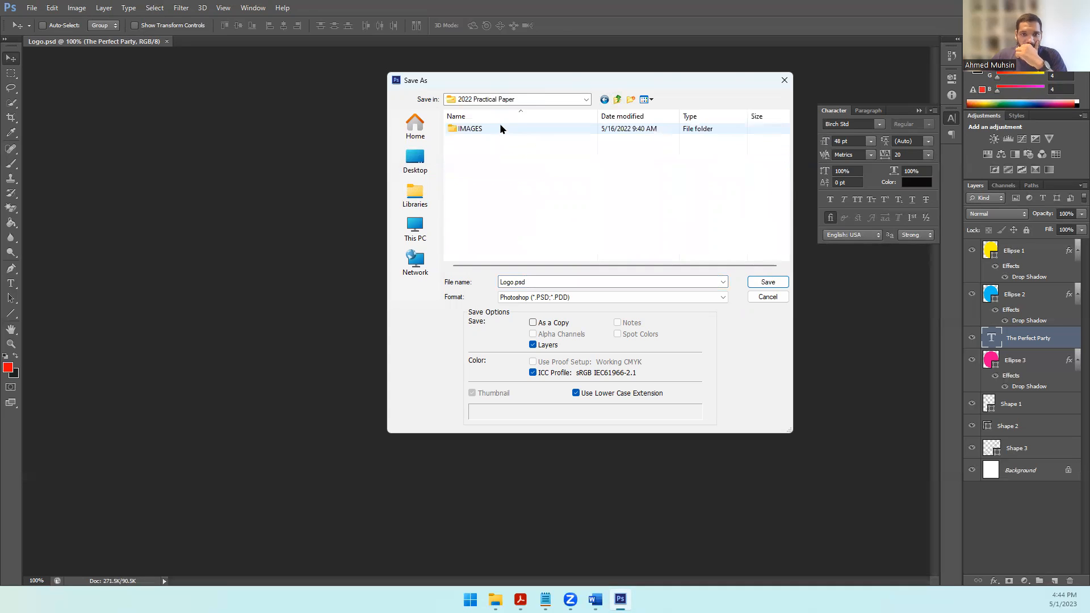
double_click(529, 281)
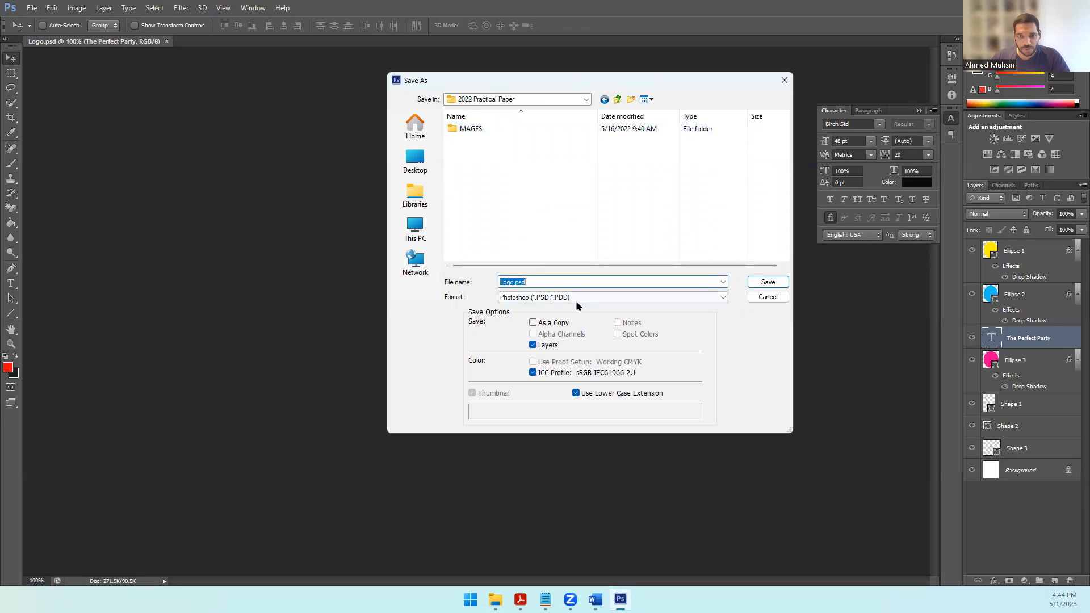
click(769, 282)
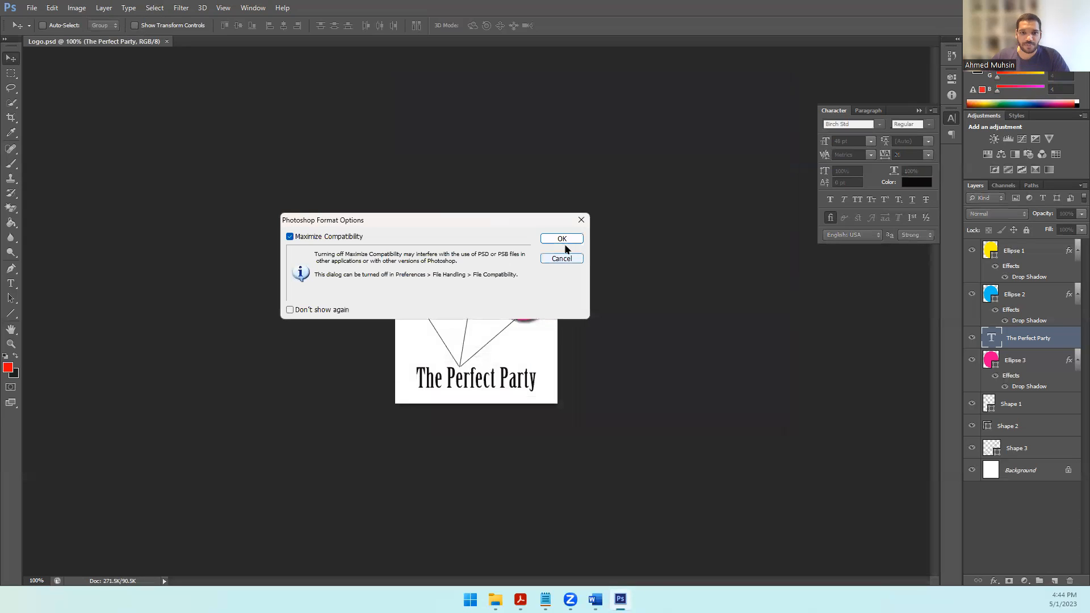
click(560, 238)
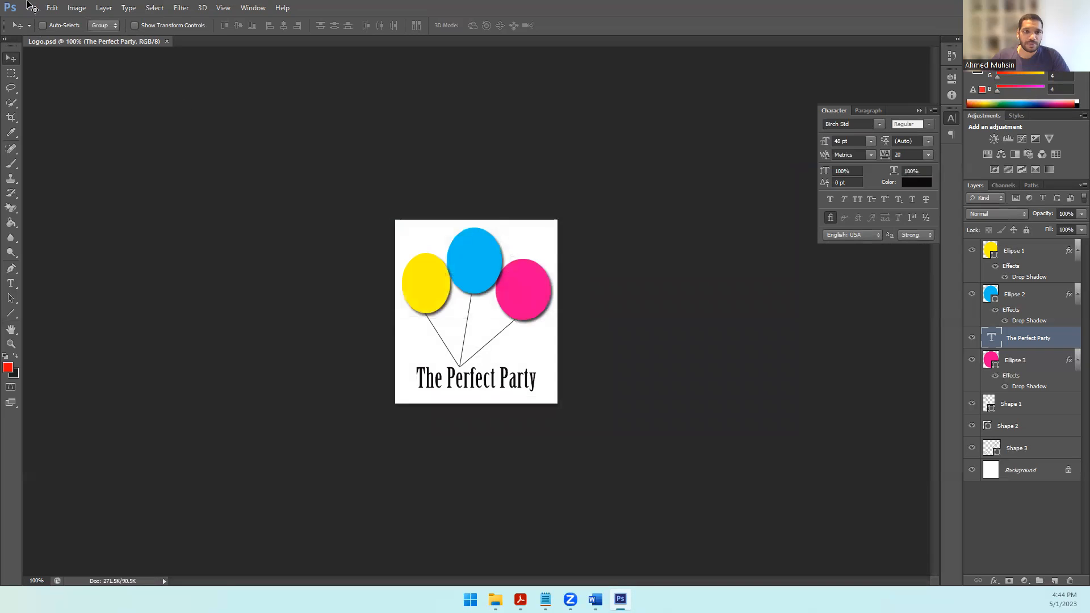
Save a JPEG copy as Logo.jpg in the 2022 Practical Paper folder, at Maximum quality 12 with Progressive format and 3 scans.
click(39, 10)
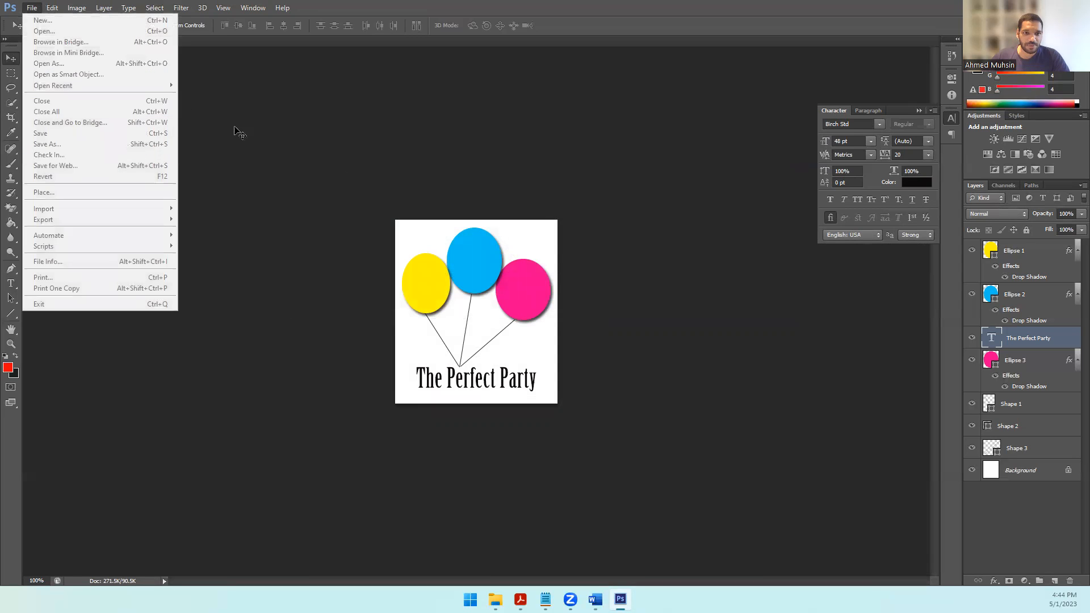
click(237, 132)
click(32, 9)
click(67, 140)
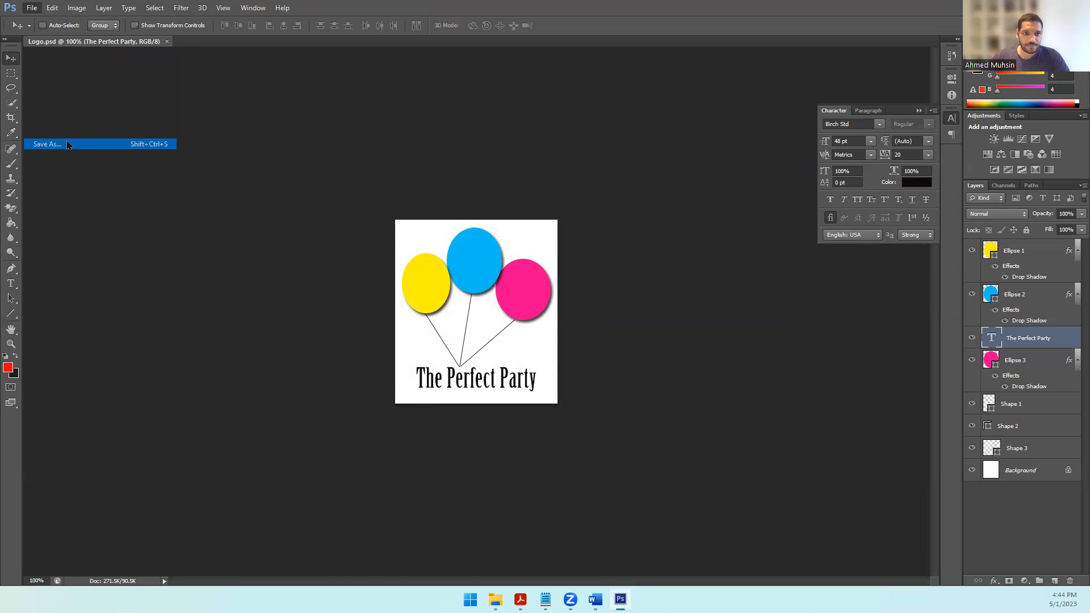
click(550, 298)
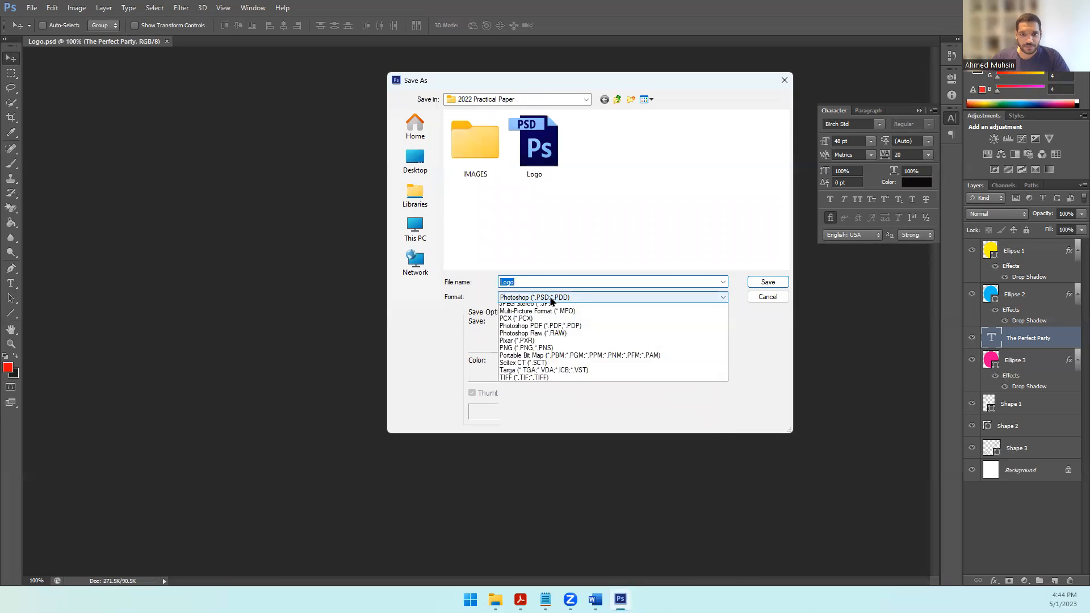
click(528, 374)
click(768, 283)
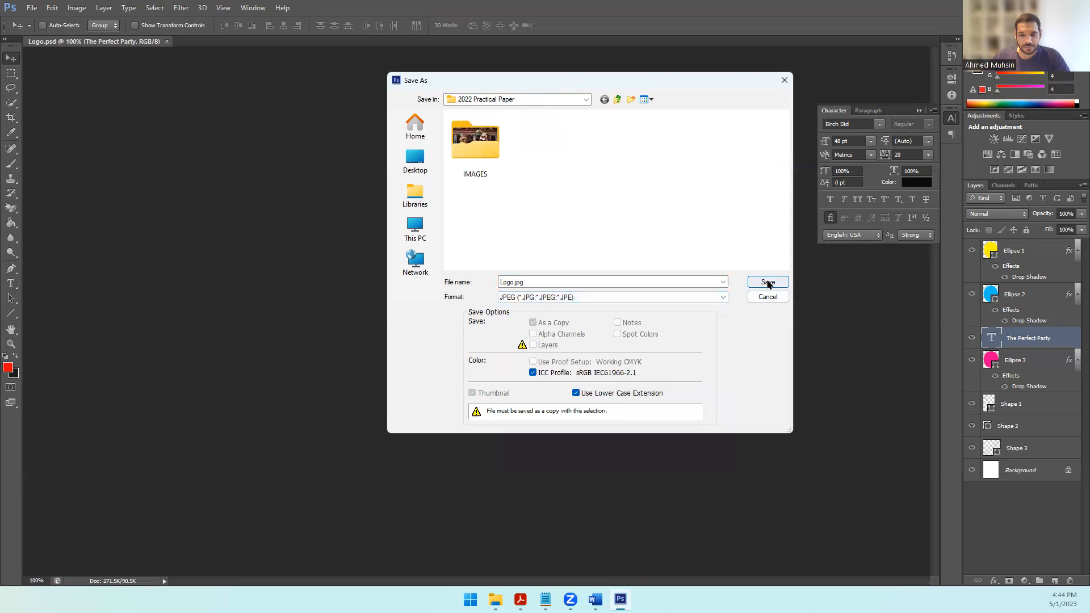
click(424, 92)
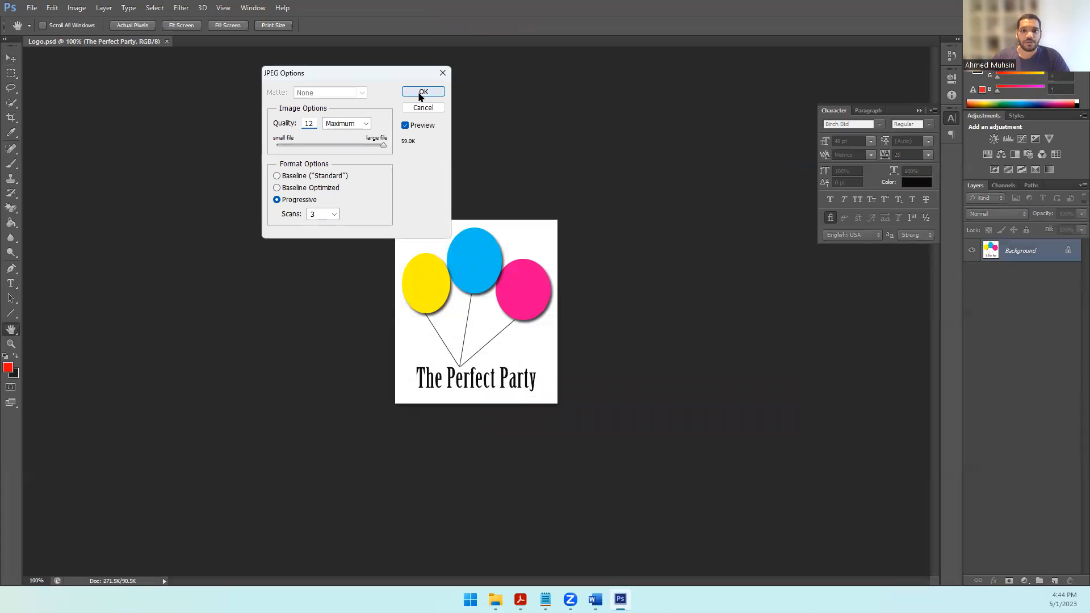
Switch to File Explorer, show the 2022 Practical Paper folder as large icons, and check the saved PSD and JPG Logo files.
key(alt+Tab)
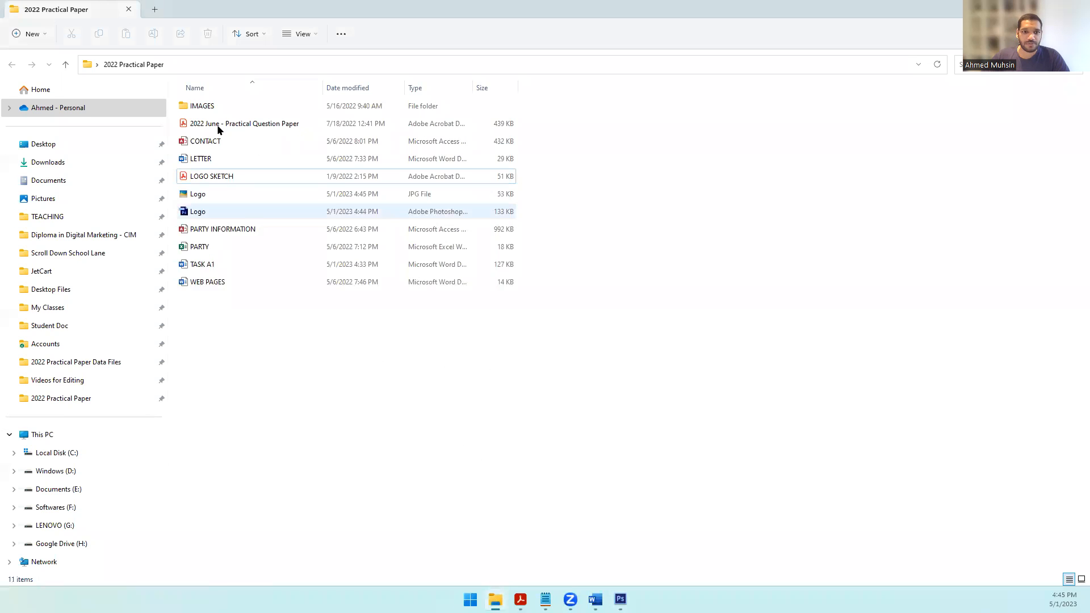
click(301, 34)
click(310, 69)
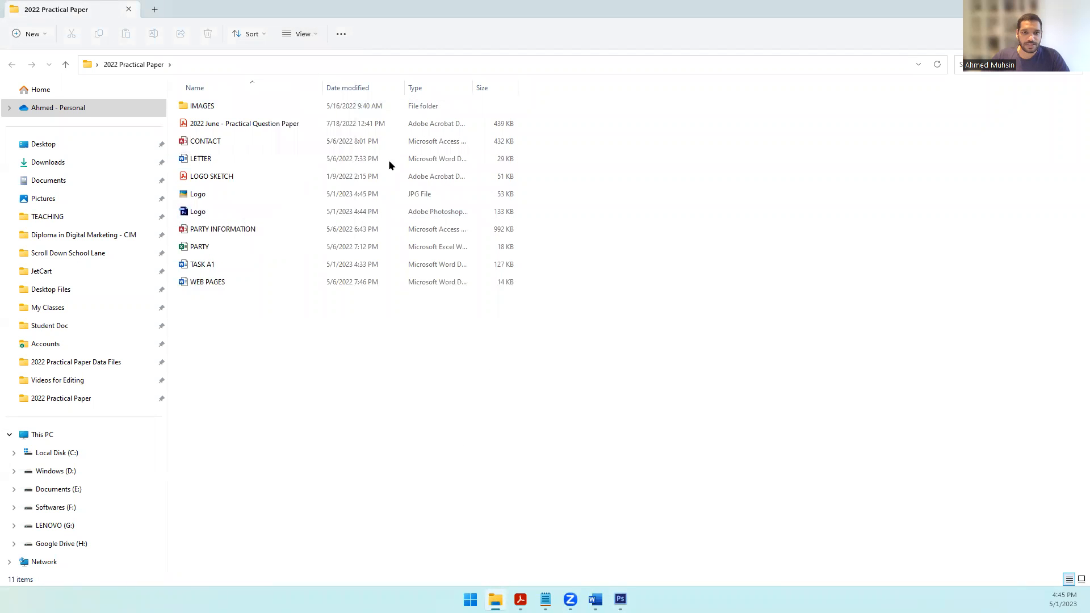
click(574, 137)
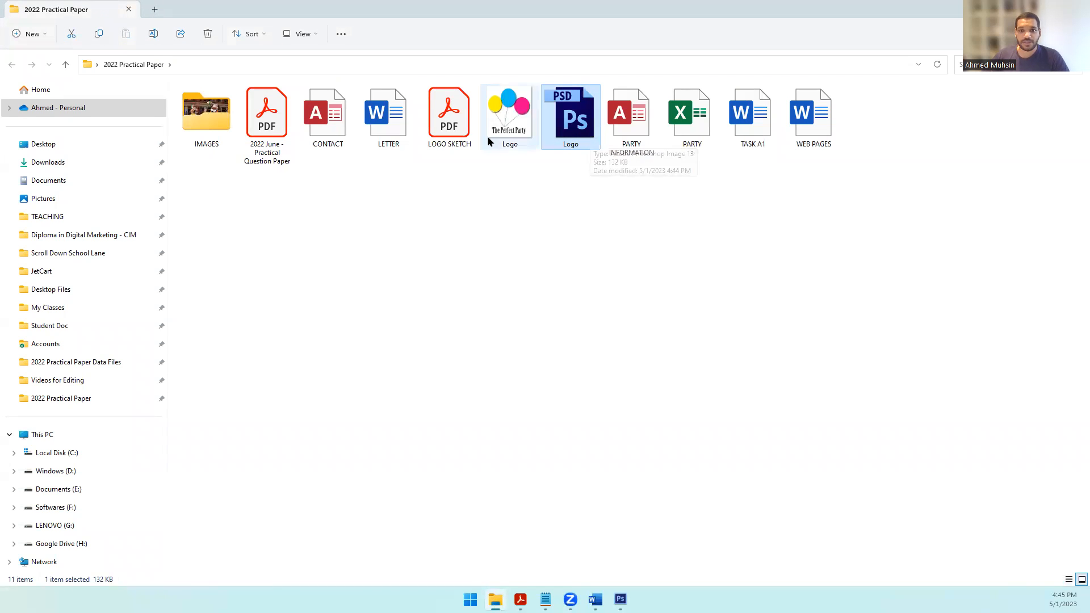
click(503, 144)
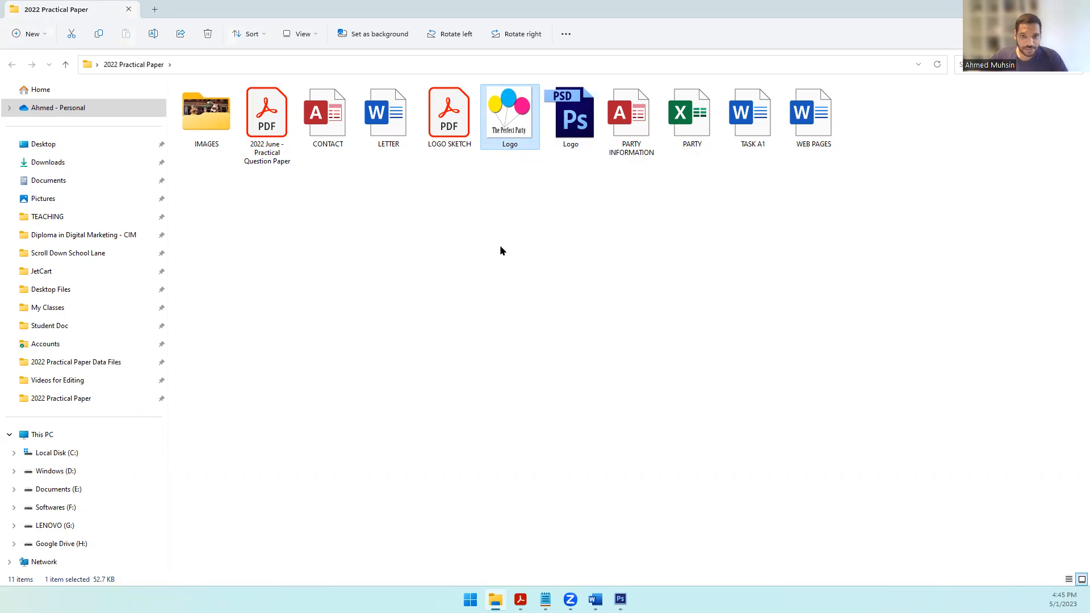
Switch to Photoshop, close the Logo.psd document, and return to the 2022 Practical Paper folder in File Explorer.
click(621, 599)
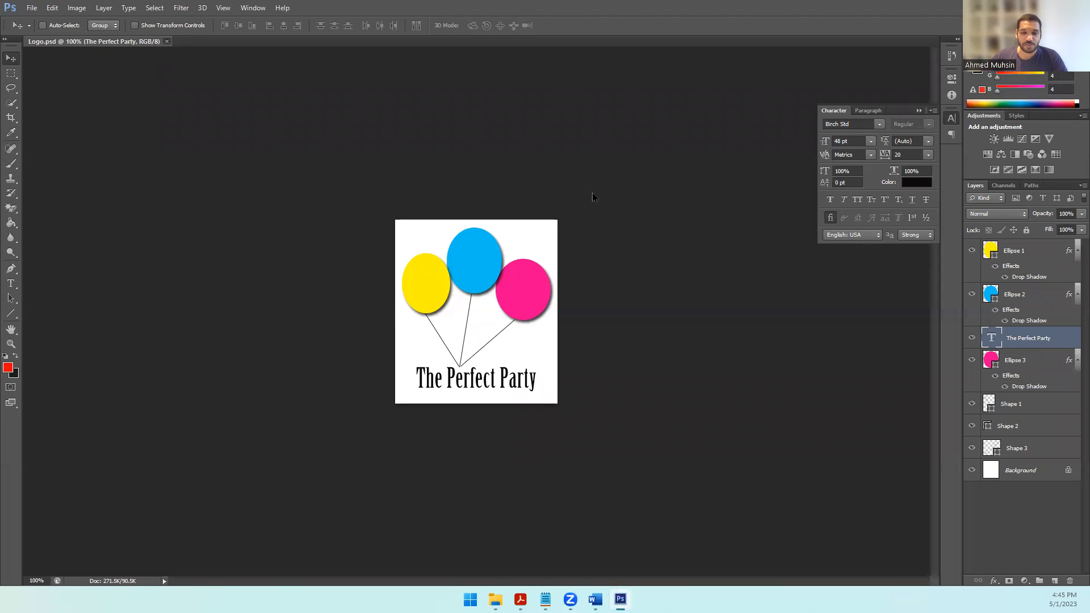
key(ctrl+w)
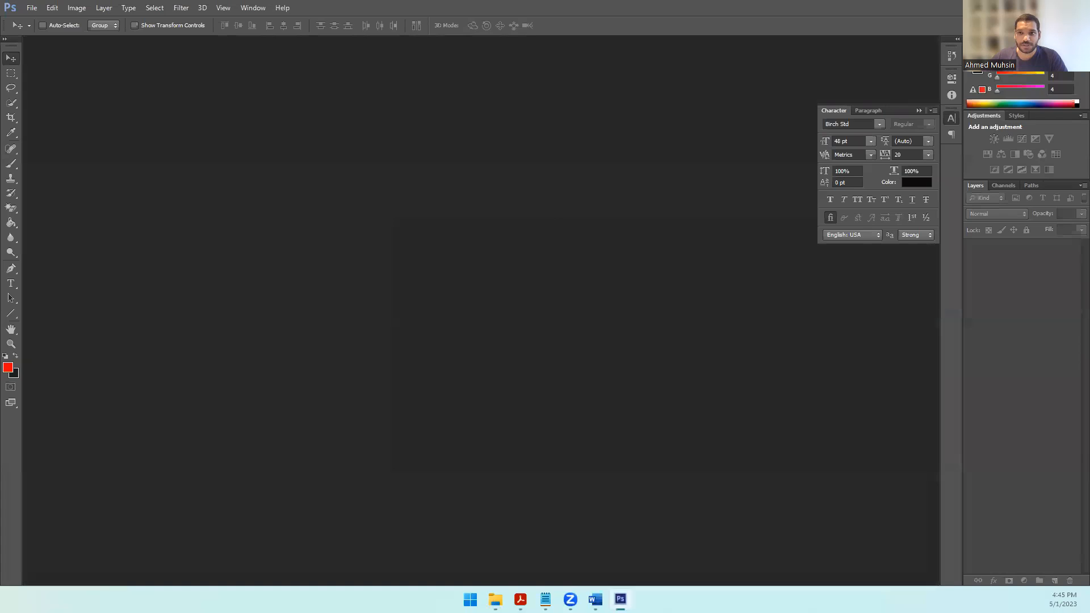
key(alt+Tab)
Create a new Microsoft PowerPoint presentation in the 2022 Practical Paper folder, keep its default name, and open it in a maximized window.
right_click(541, 273)
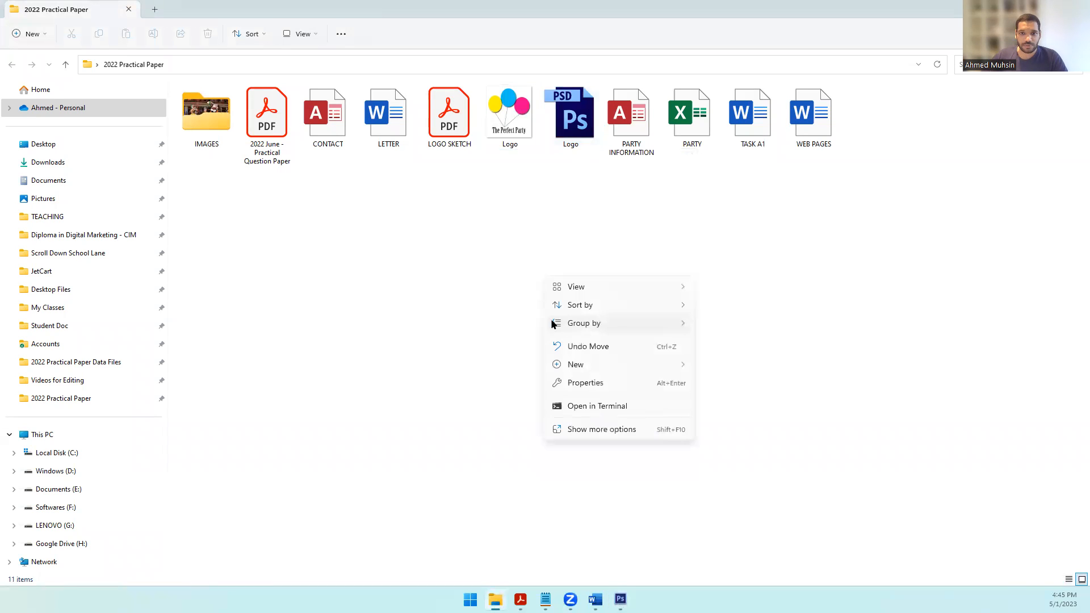
mouse_move(616, 366)
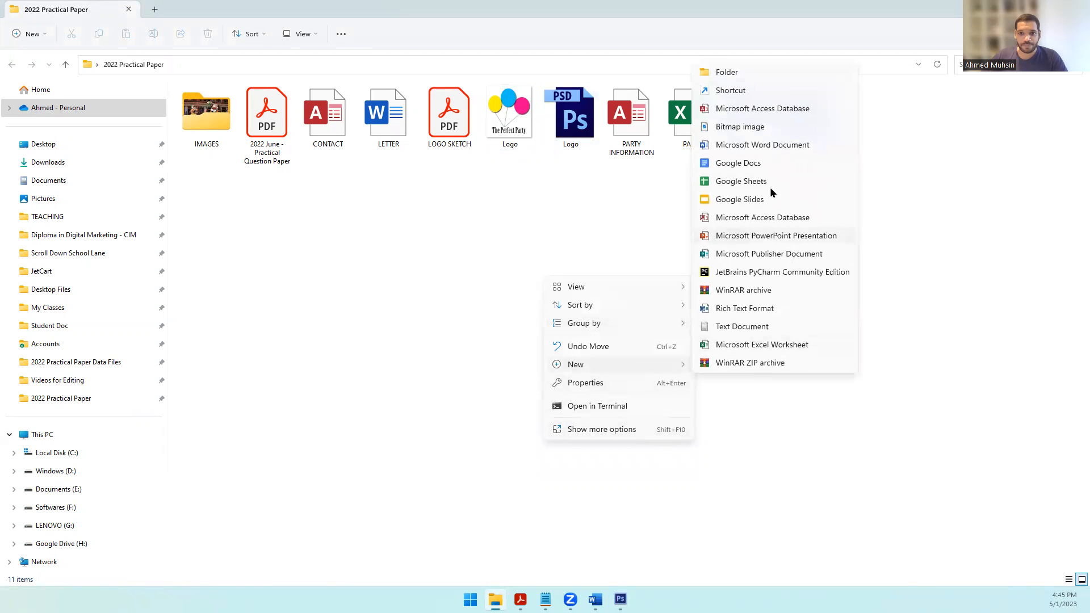
click(745, 236)
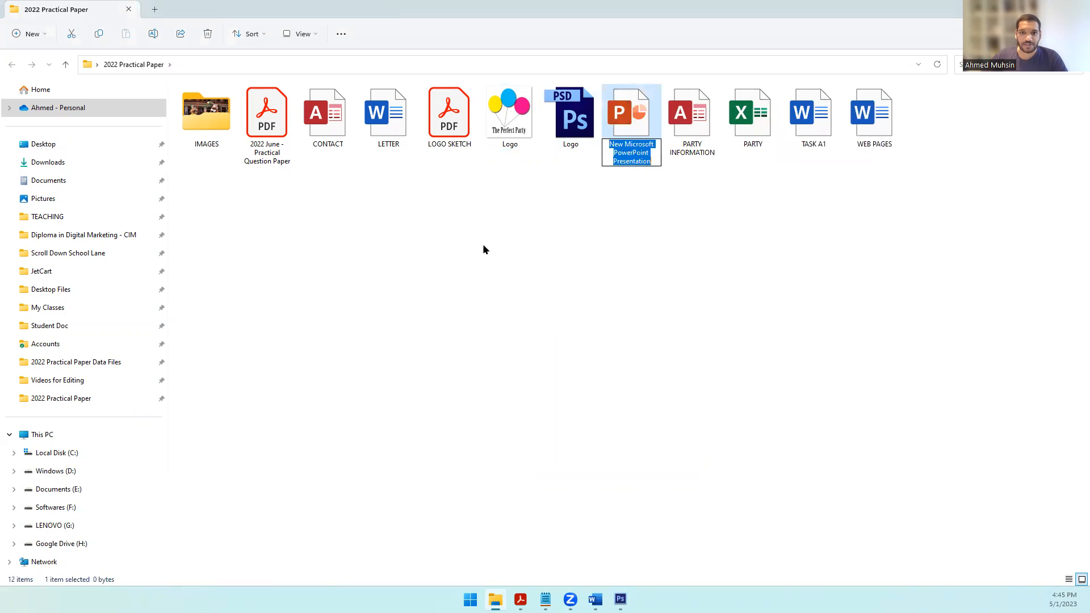
click(619, 133)
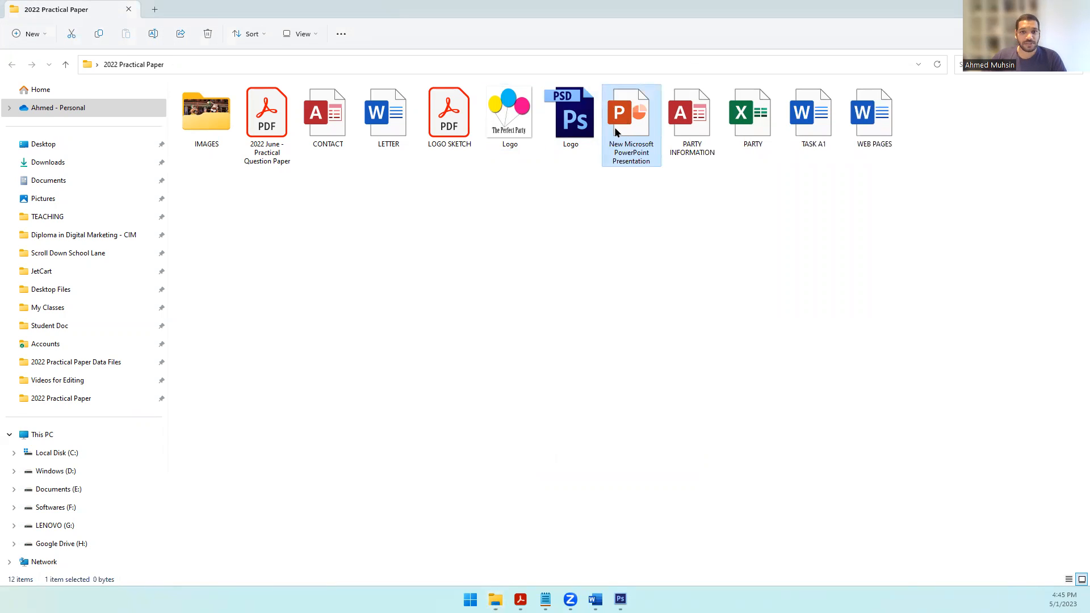
double_click(615, 128)
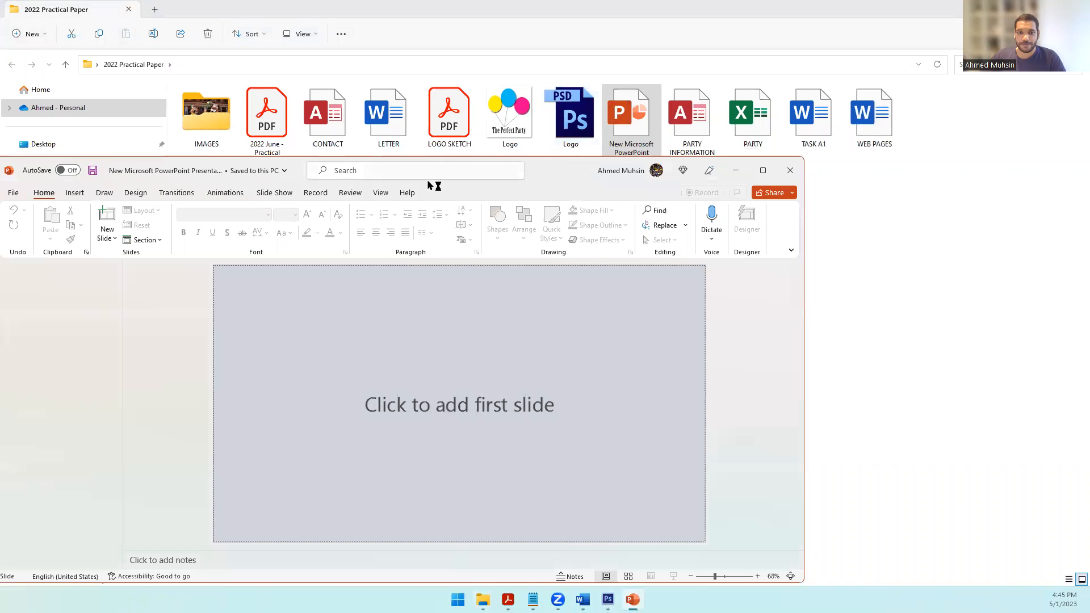
double_click(551, 166)
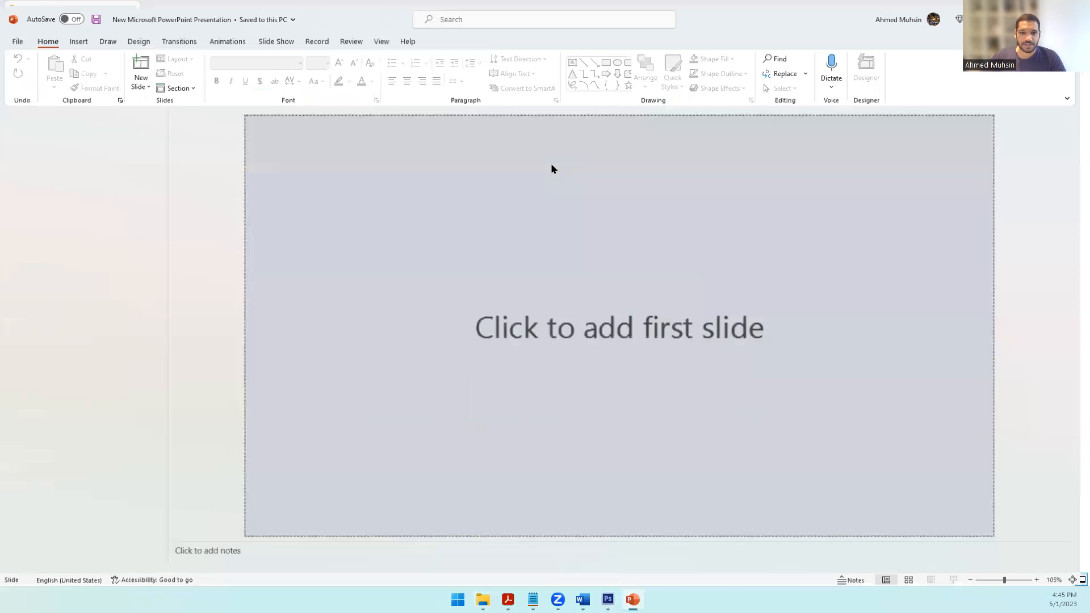
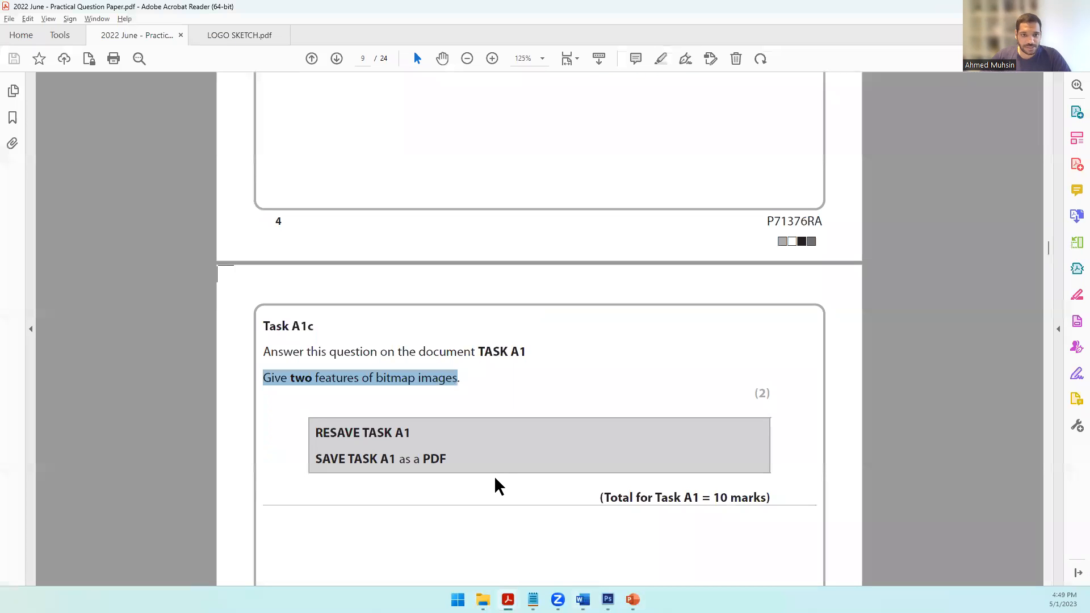
Switch to the TASK A1 Word document, add the line "Task A1C" below the existing answers, and recheck the Task A1c question in Acrobat Reader.
key(alt+Tab)
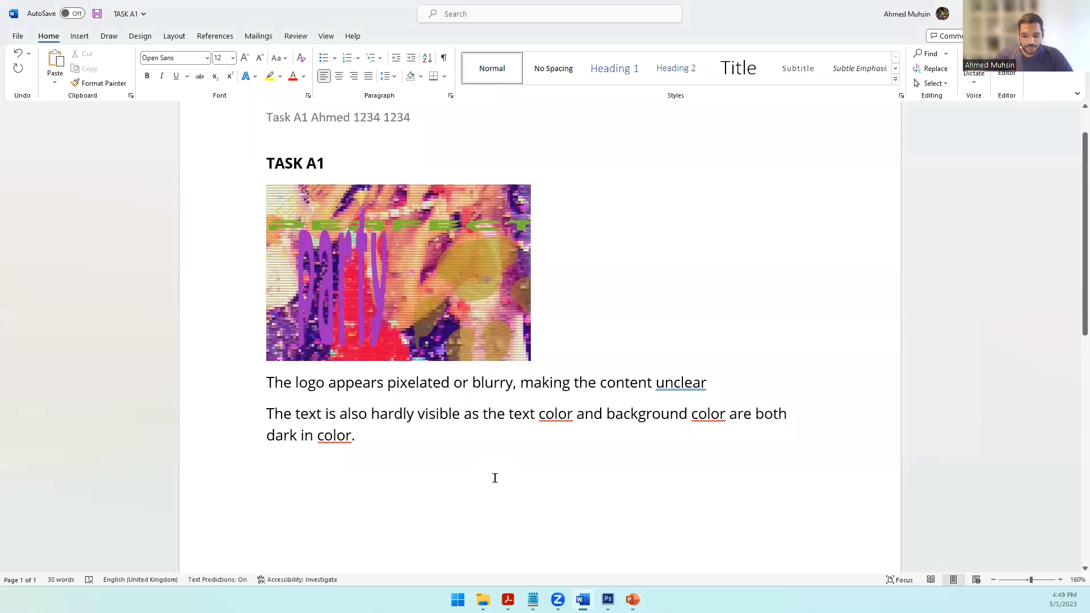
text(Task A1C)
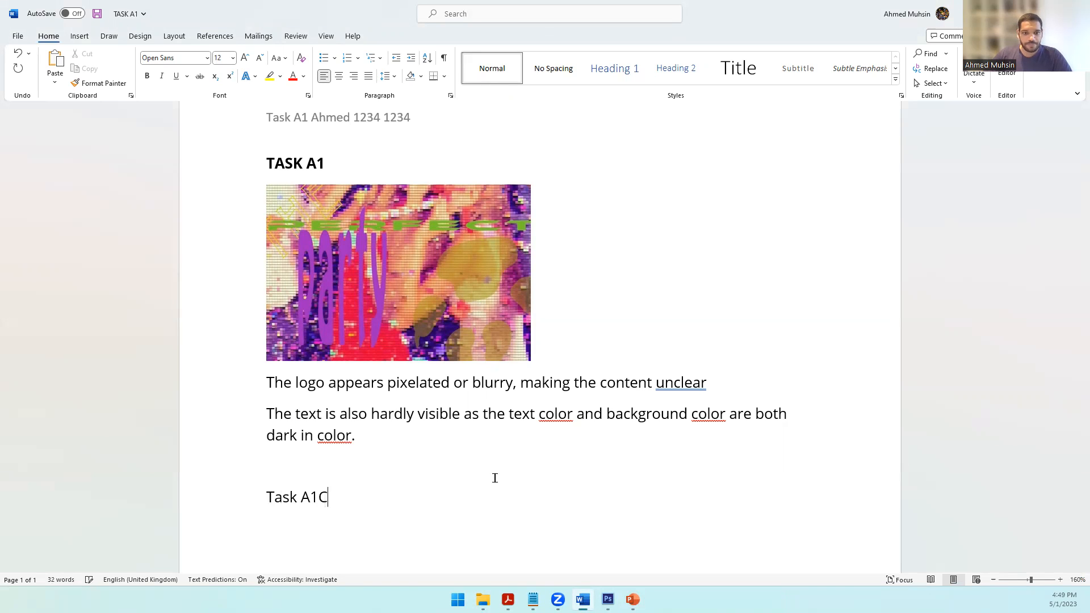
key(Return)
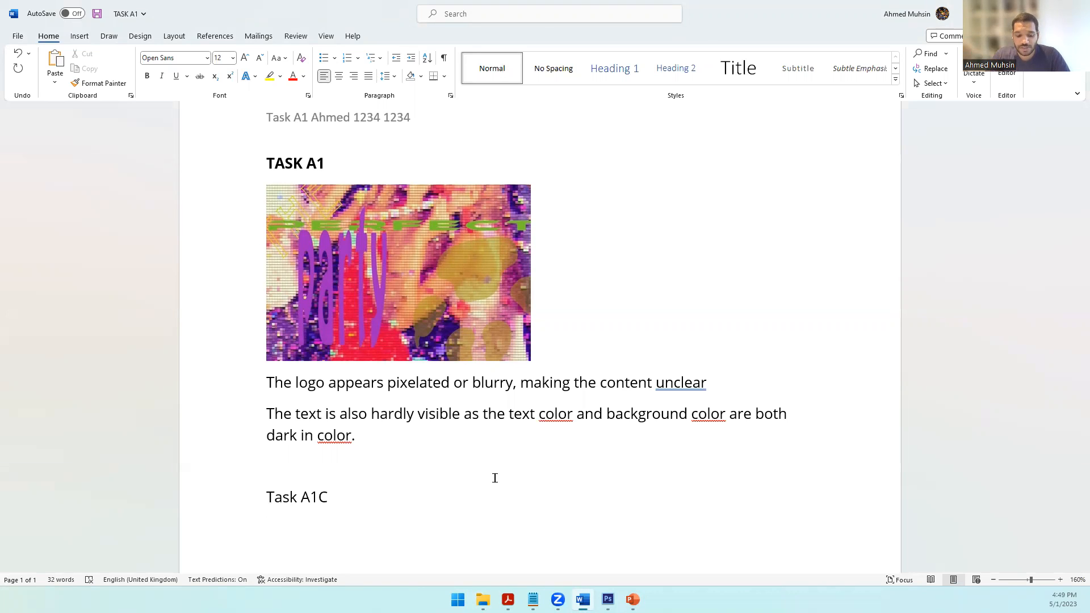
key(alt+Tab)
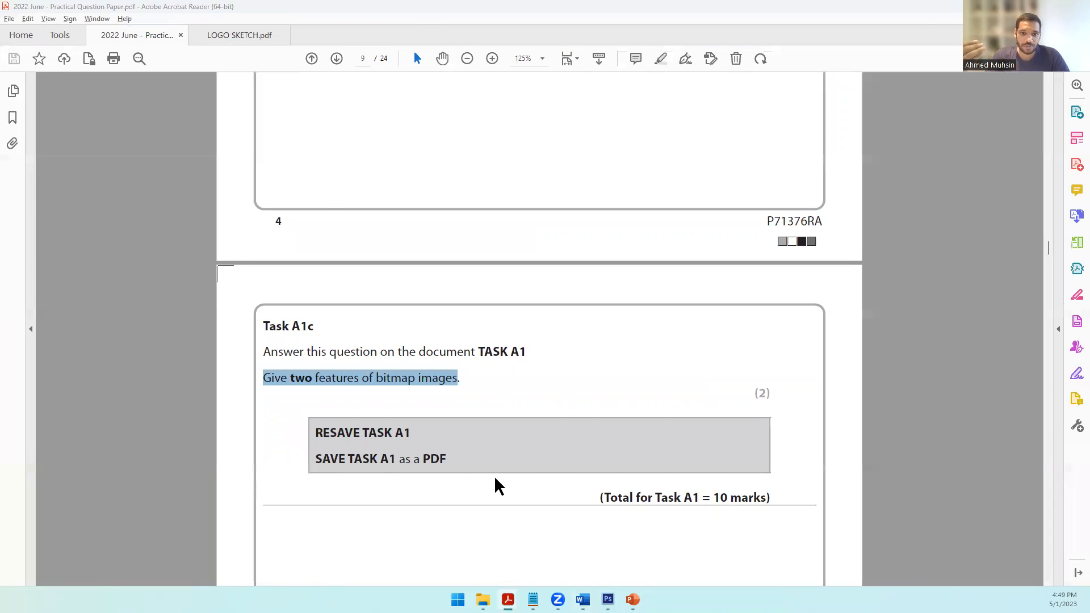
key(alt+Tab)
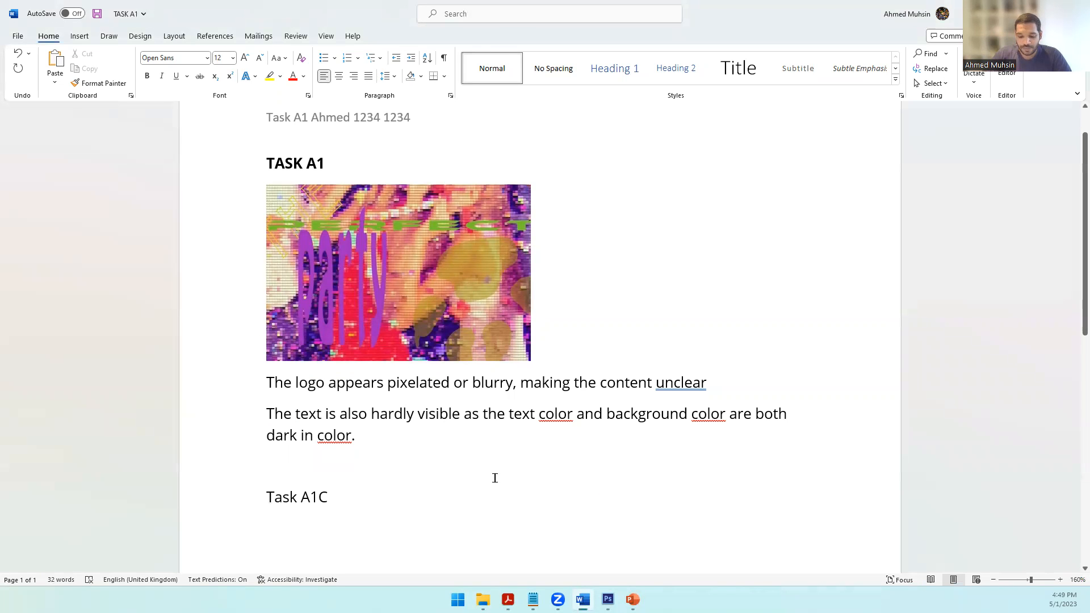
Write the first feature under Task A1C: "Bitmaps images when enlarged tend to lose their quality as the pixels get stretched.".
text(Bitmaps )
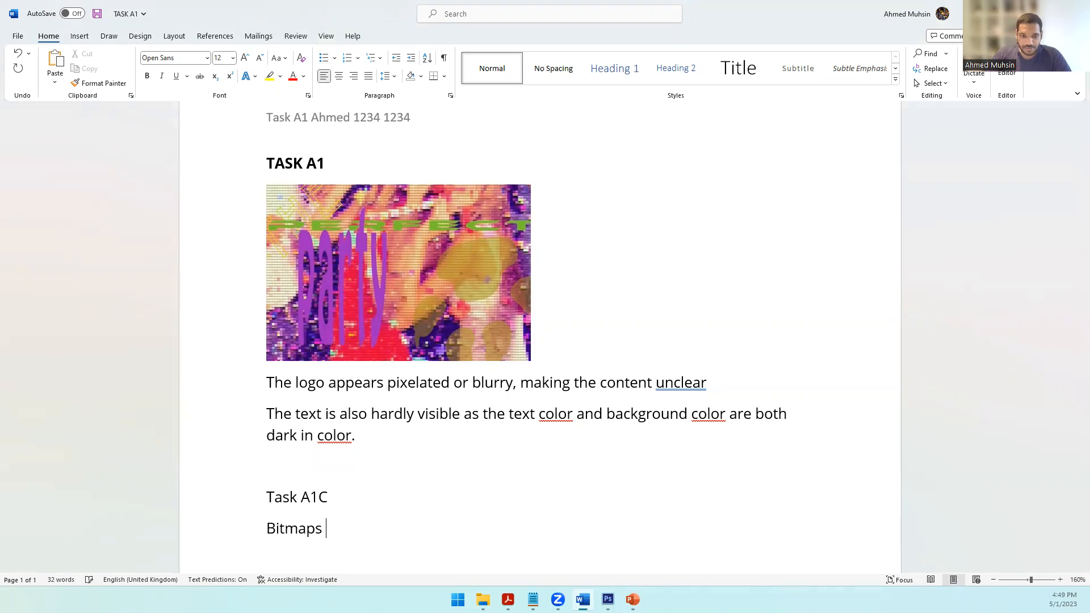
text(images when )
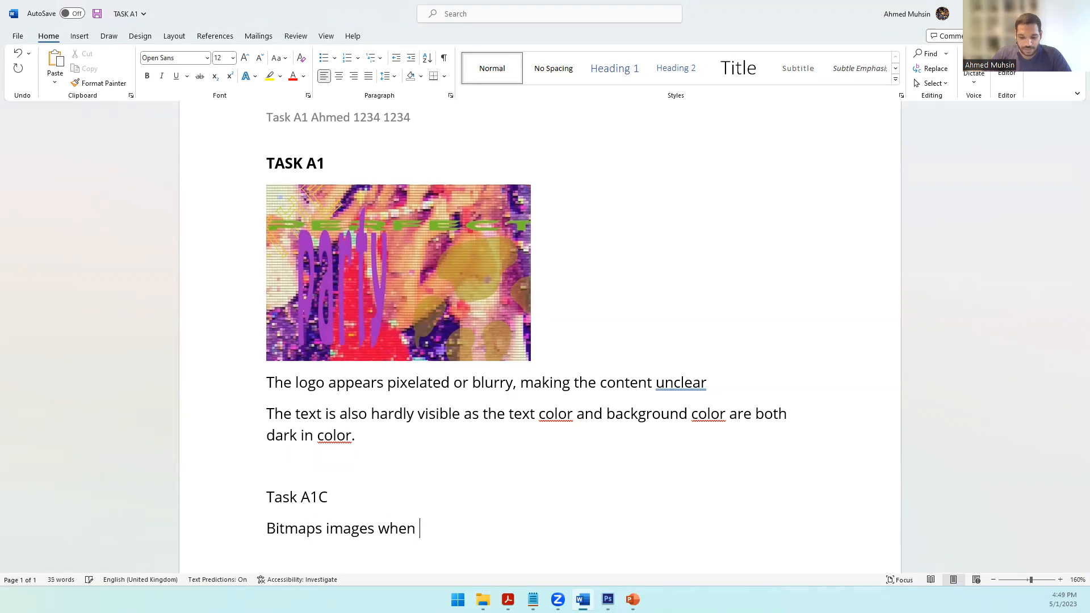
text(enlarged )
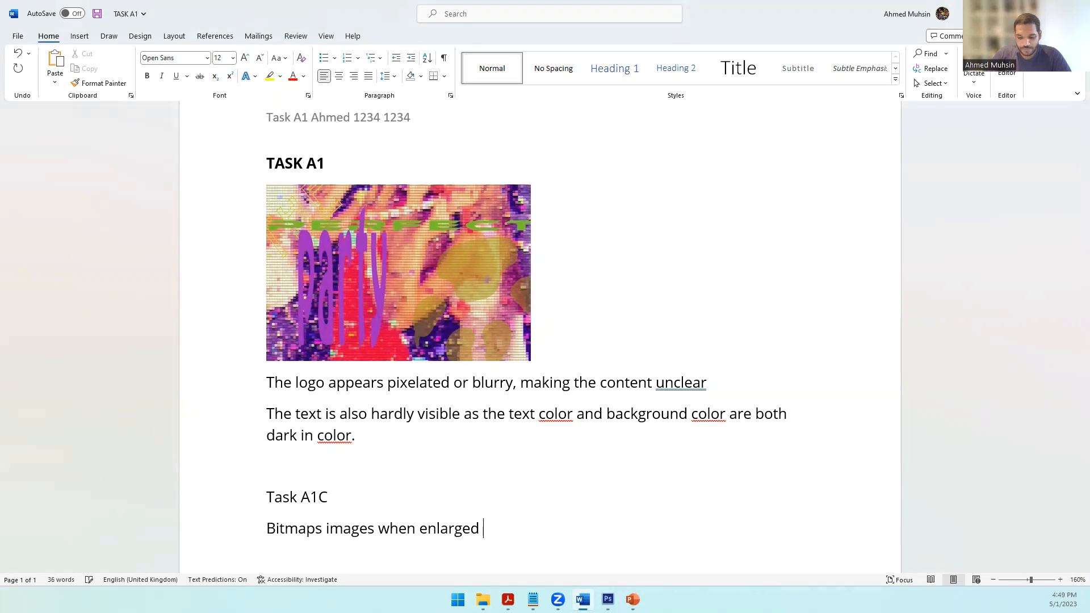
text(ten to)
key(BackSpace)
key(BackSpace)
key(BackSpace)
key(BackSpace)
text(d to lose )
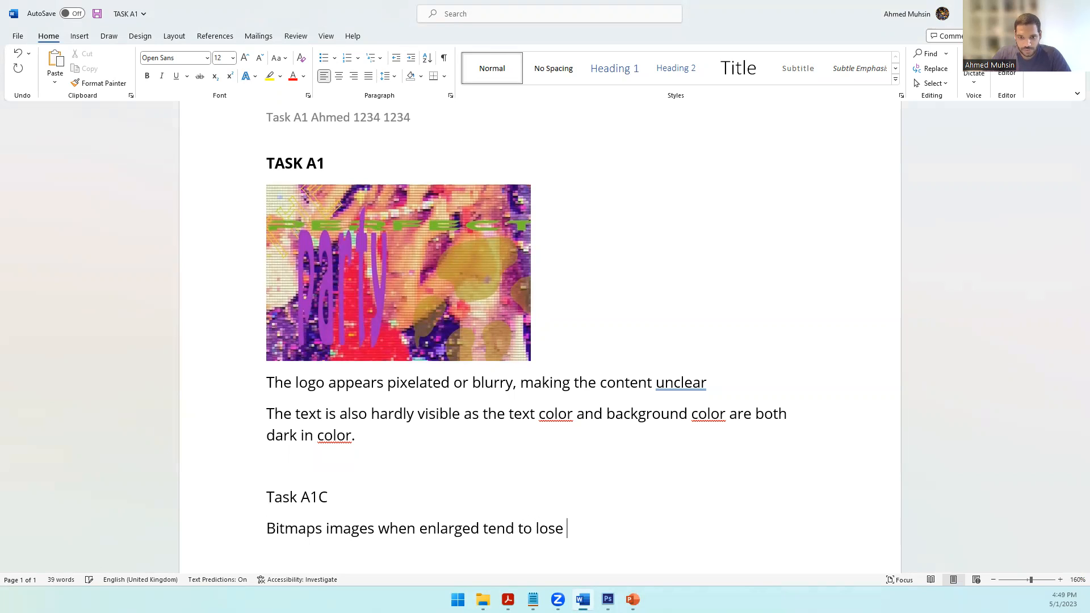
text(their quality as )
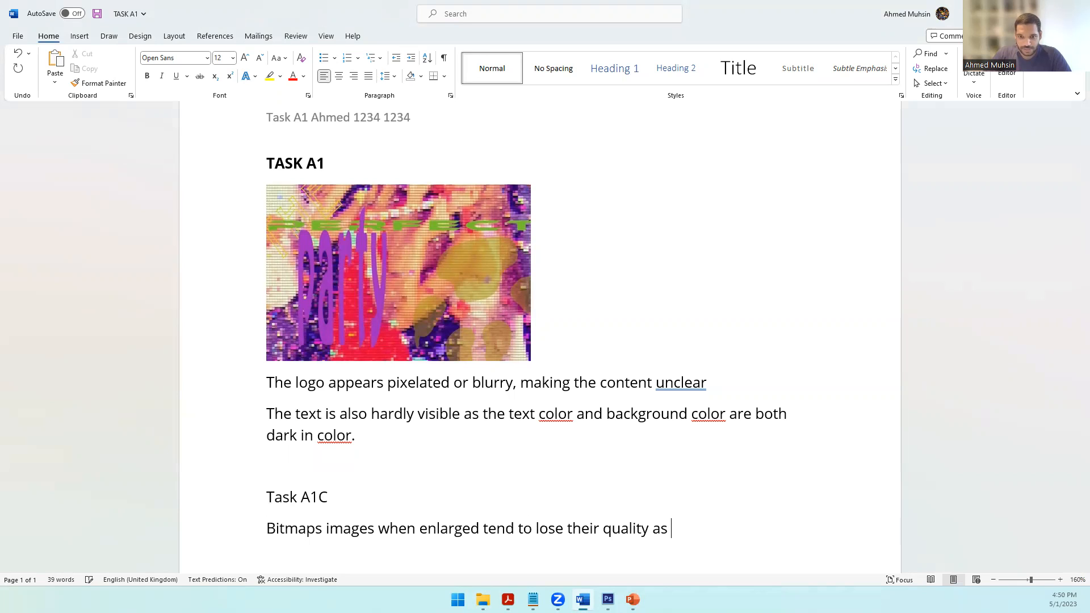
text(the pixels get)
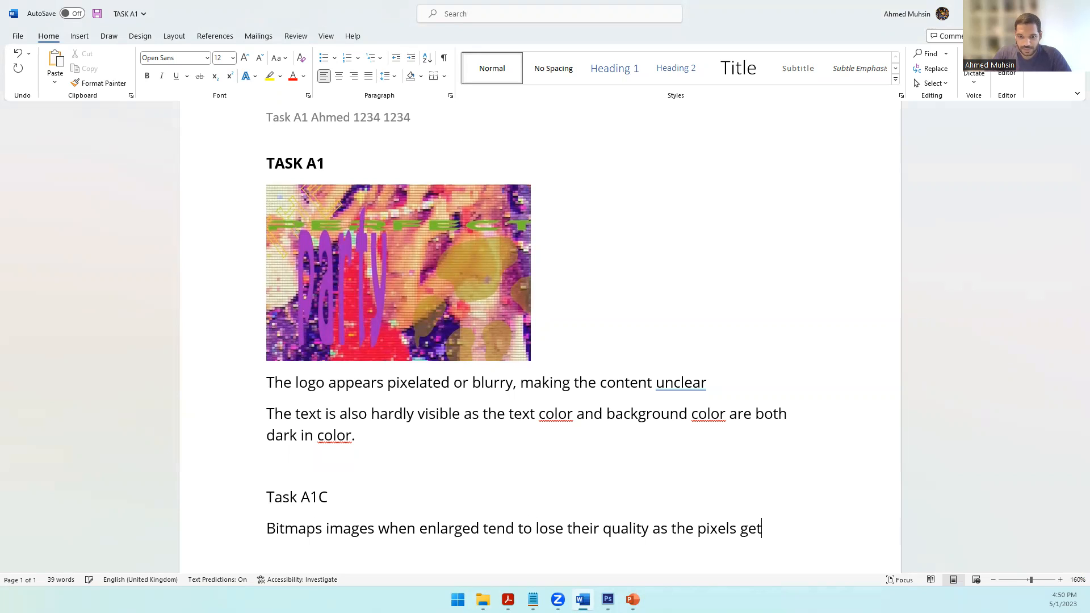
text( stretched.)
key(Return)
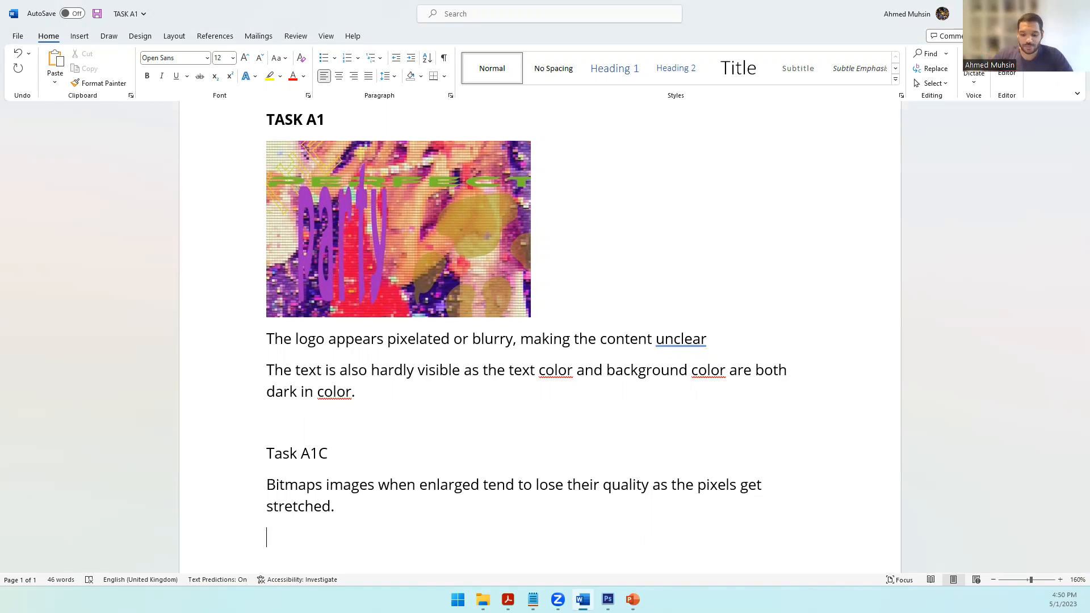
Add the second feature, "Bitmap can support a large variety of colors, so it is ideal for photographs.", and return to the question paper.
text(Bitm)
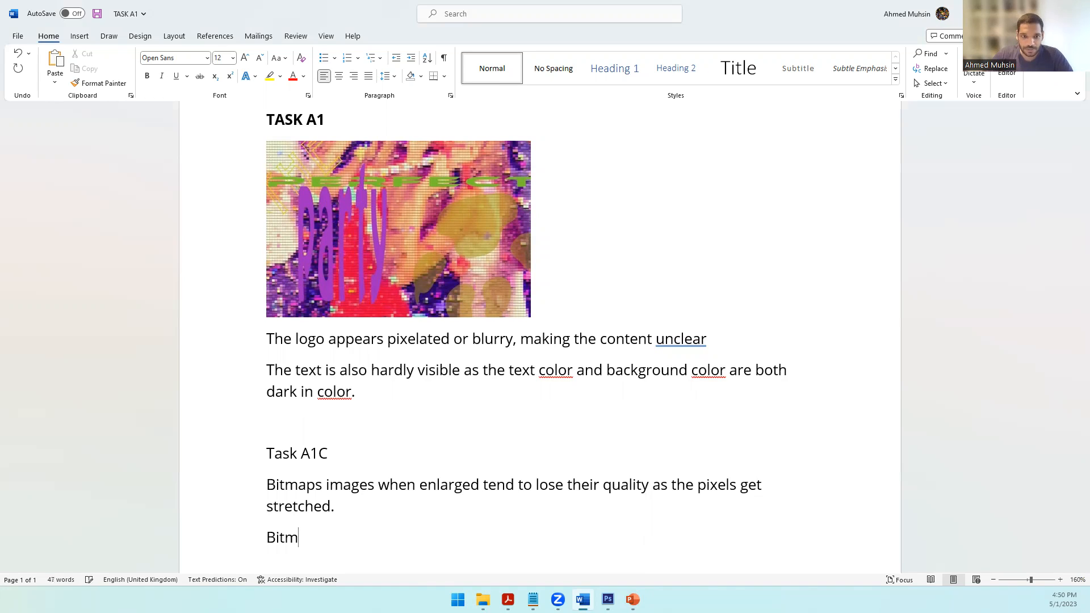
text(ap can support )
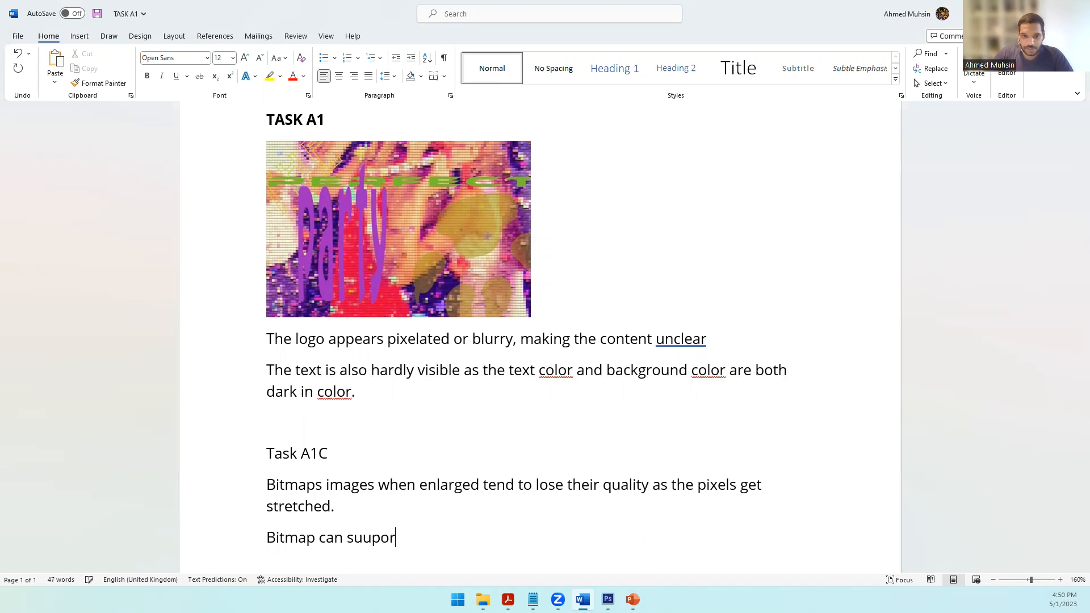
text(more c)
key(BackSpace)
key(BackSpace)
key(BackSpace)
key(BackSpace)
key(BackSpace)
key(BackSpace)
key(BackSpace)
text(a large variety of colors, so it is ideal for phot)
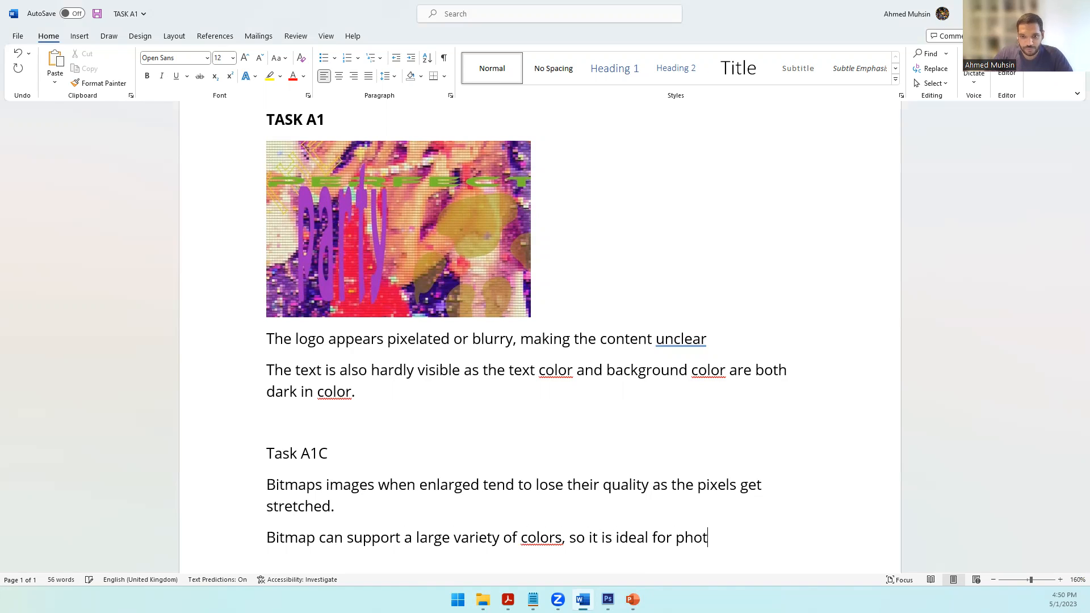
text(ographs.)
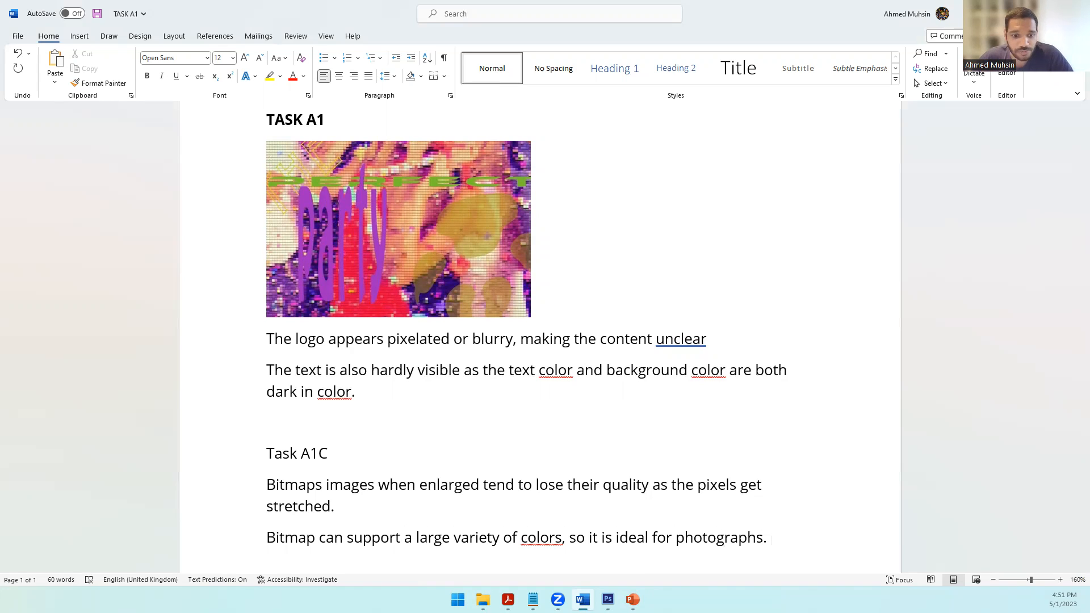
key(alt+Tab)
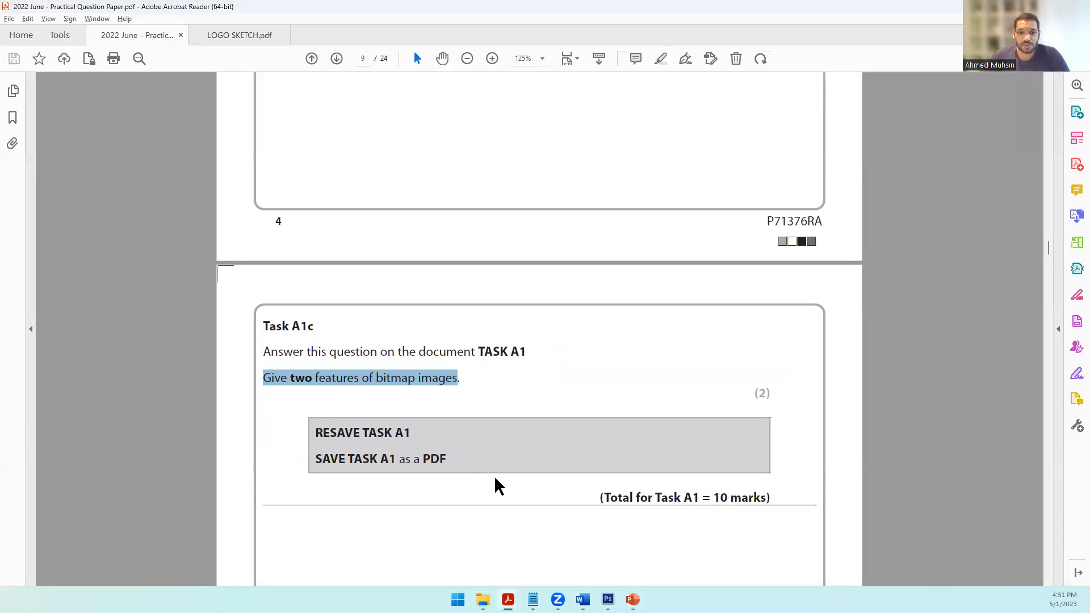
Resave the TASK A1 Word document and recheck the question paper's instruction about saving it as a PDF.
click(382, 433)
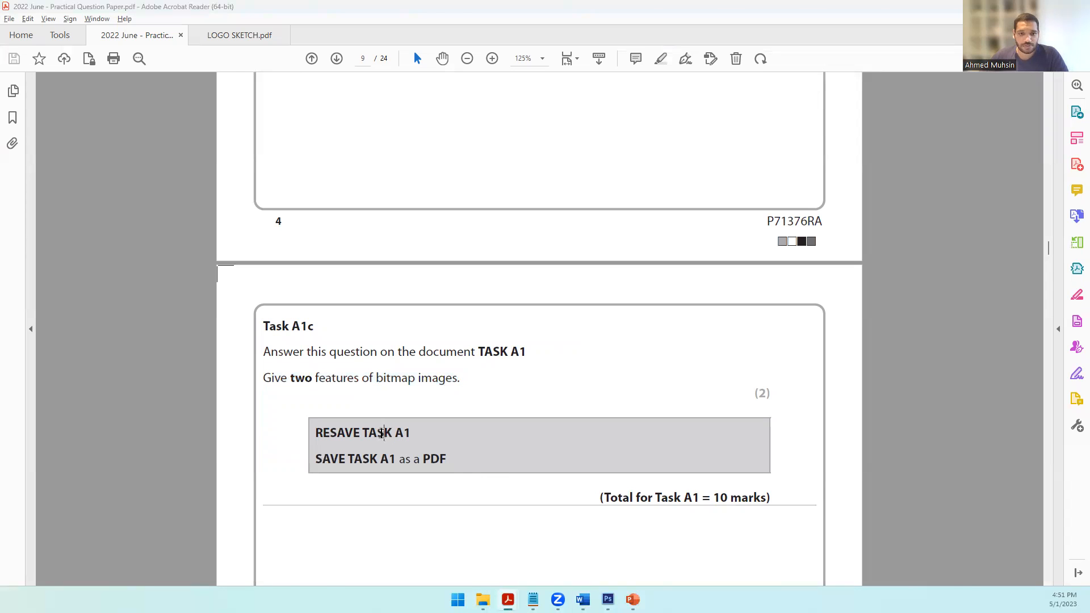
key(alt+Tab)
click(97, 15)
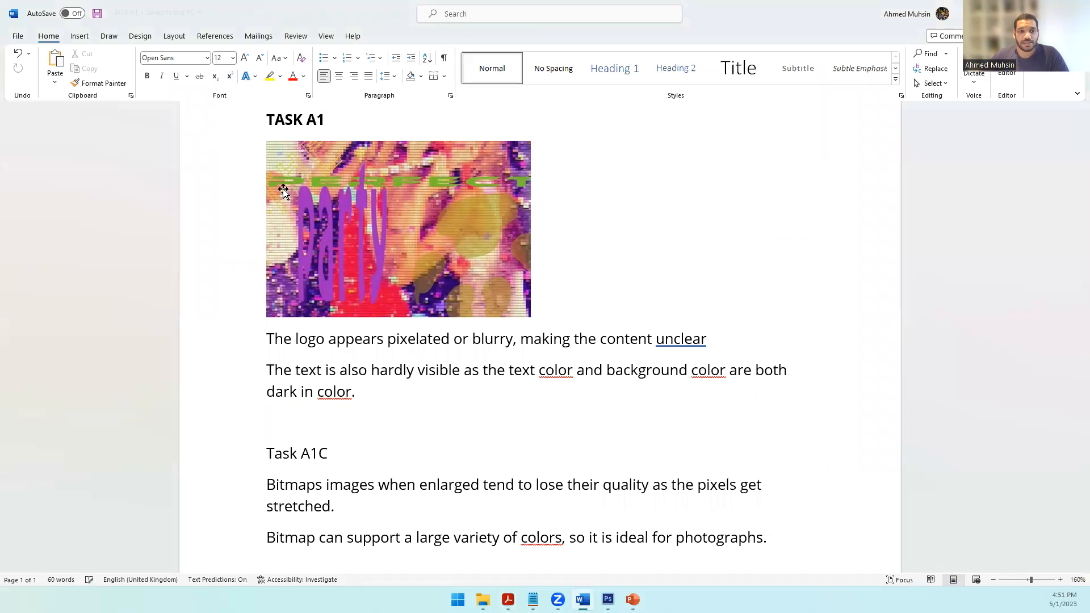
key(alt+Tab)
drag(349, 460, 446, 459)
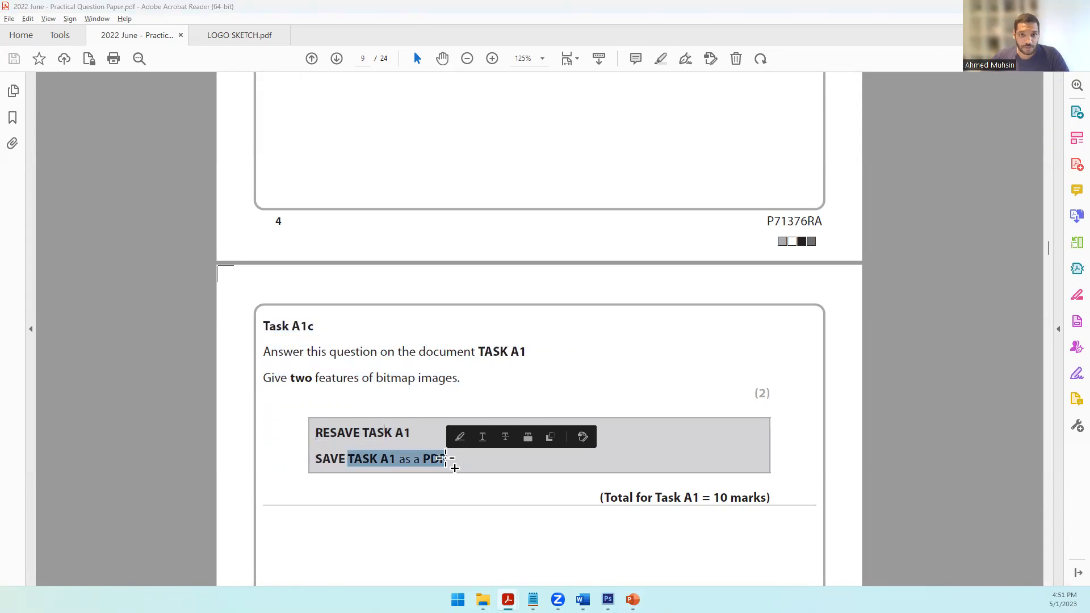
key(alt+Tab)
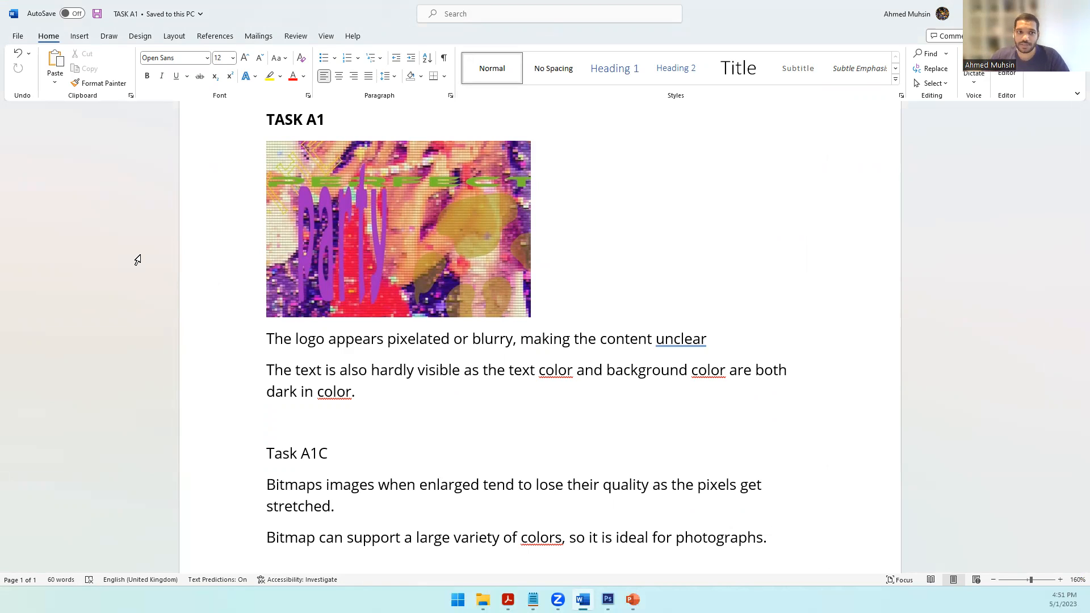
Save a PDF copy of TASK A1 in the 2022 Practical Paper folder and check for the file in File Explorer.
click(18, 36)
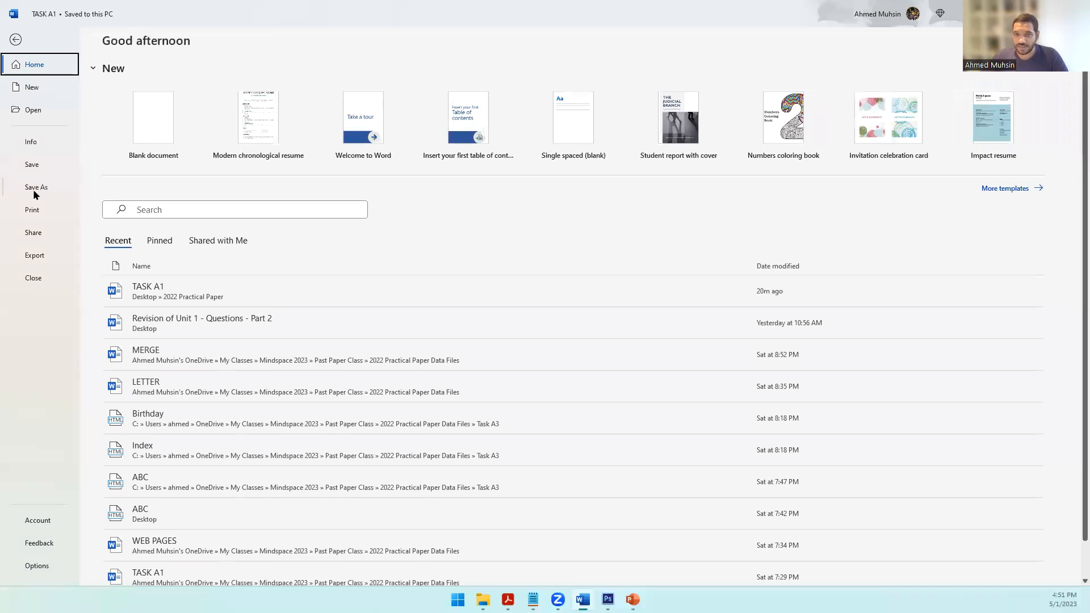
click(34, 189)
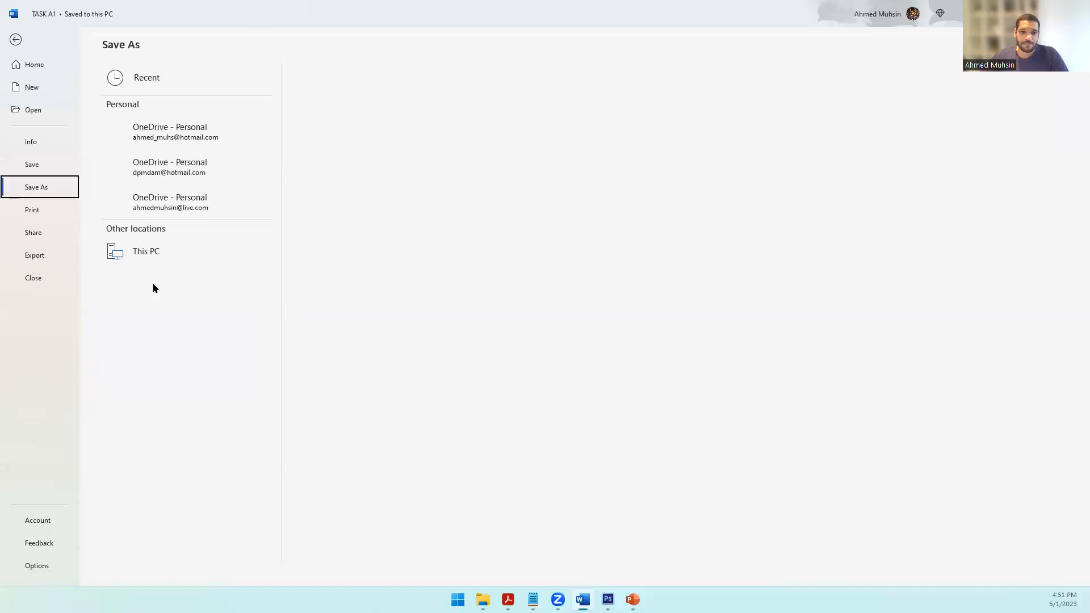
click(144, 306)
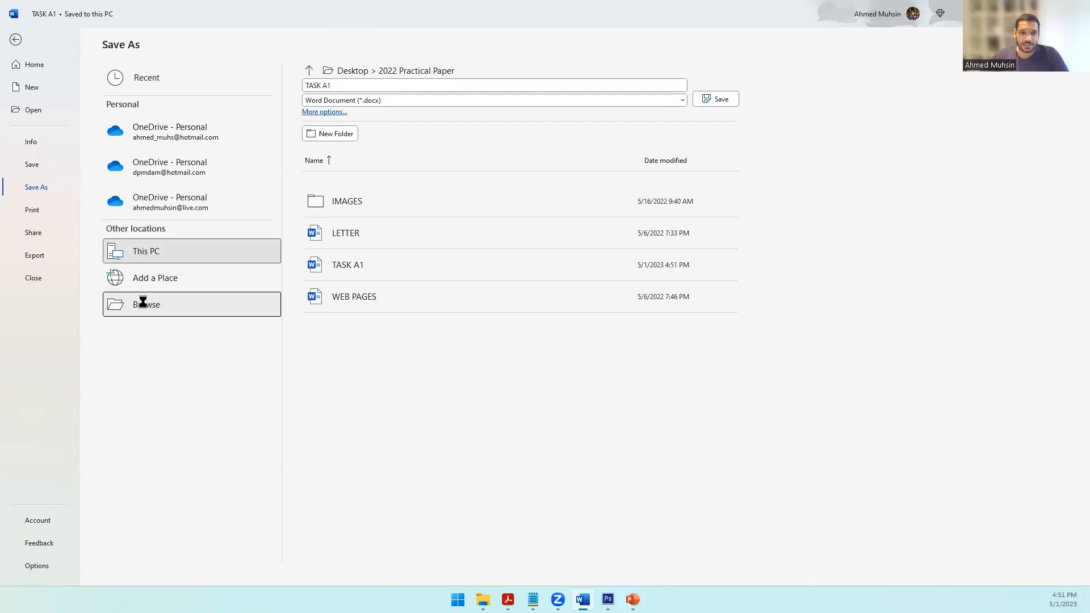
click(117, 227)
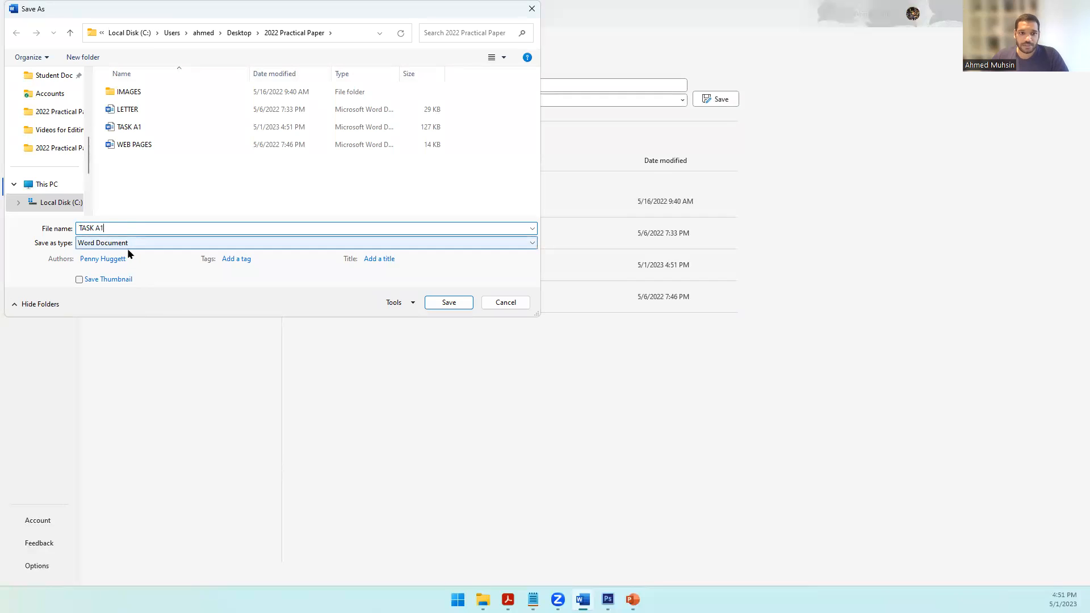
click(128, 245)
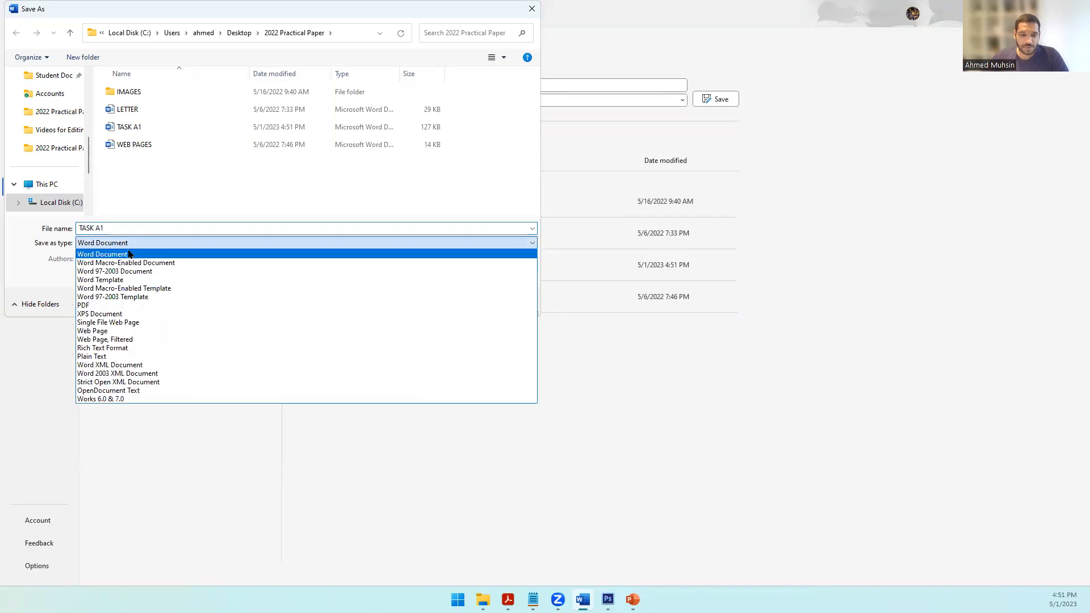
click(94, 306)
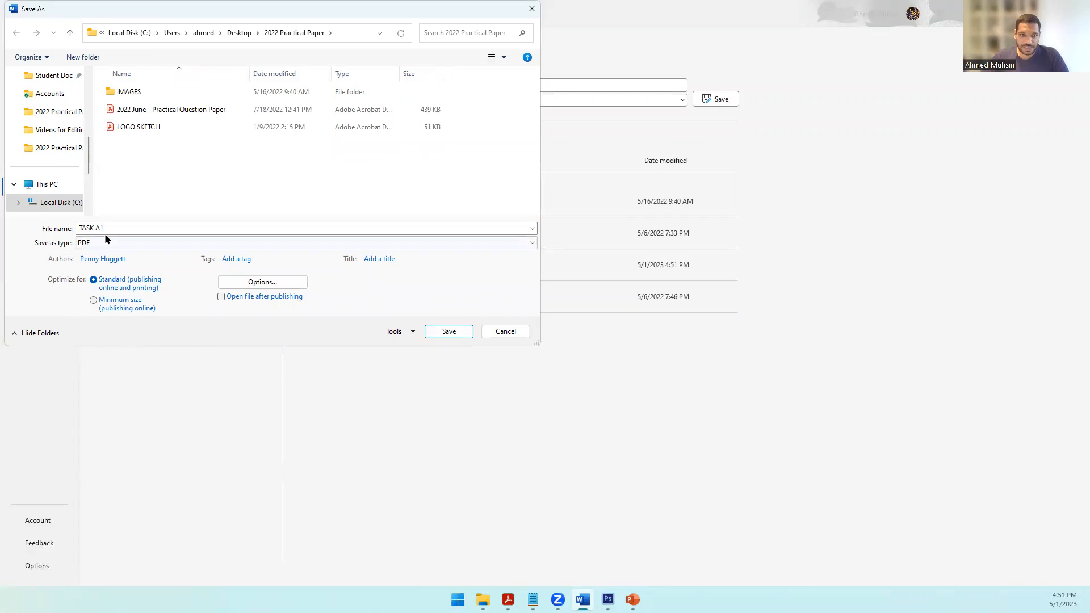
click(445, 331)
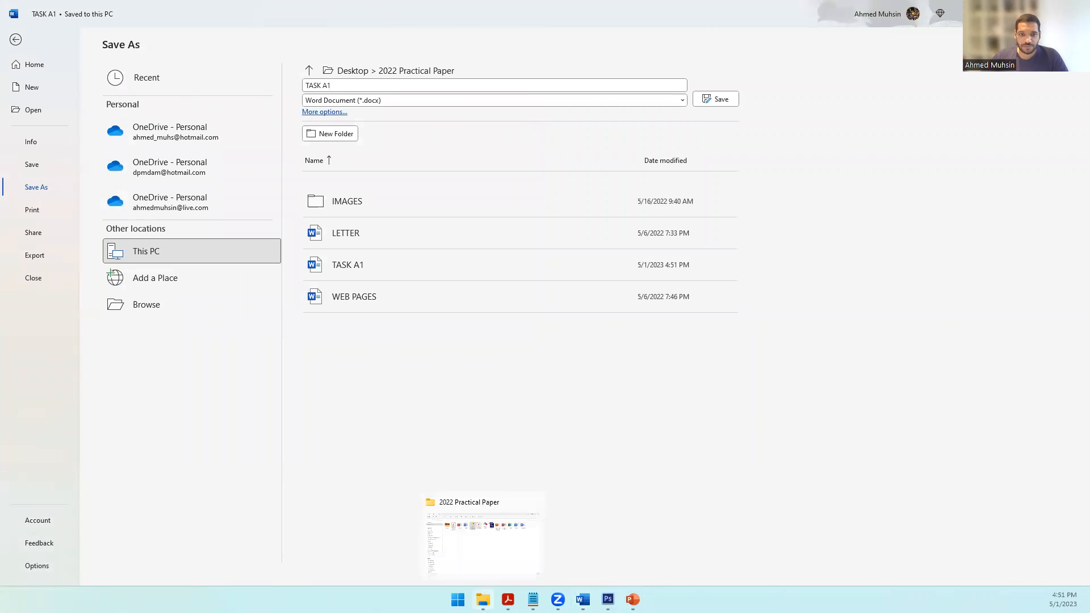
click(483, 600)
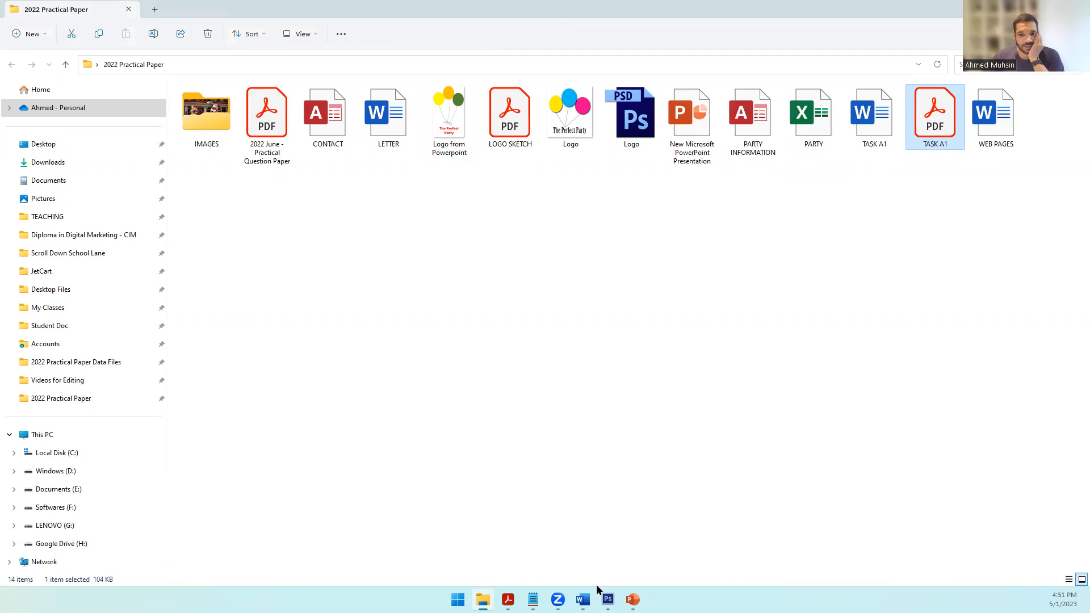
click(583, 599)
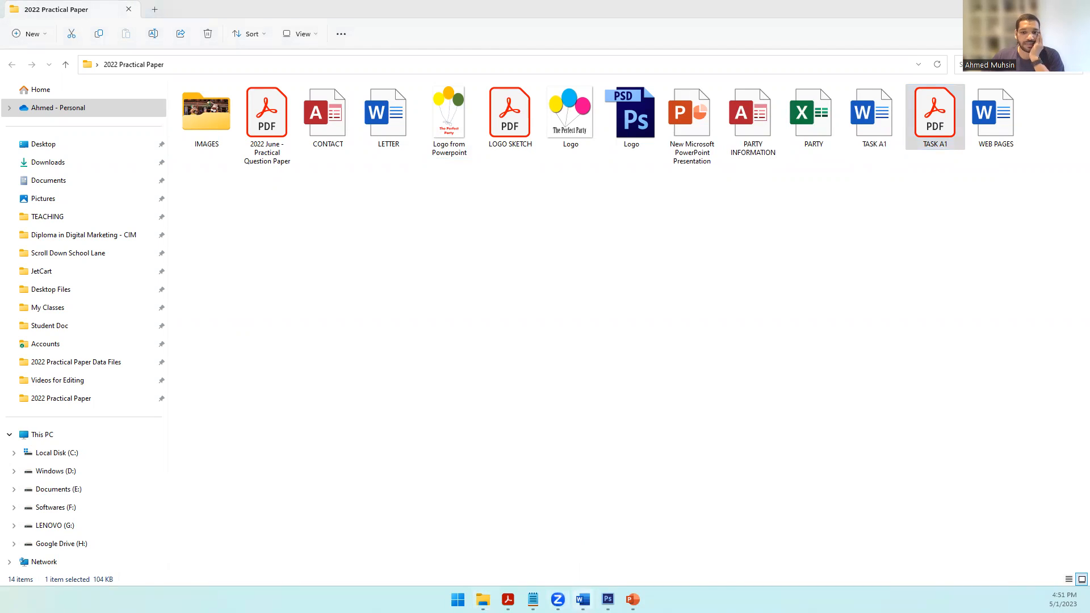
Return to the question paper in Acrobat Reader and examine Task A2's introduction and PARTY table structure.
mouse_move(508, 599)
click(452, 550)
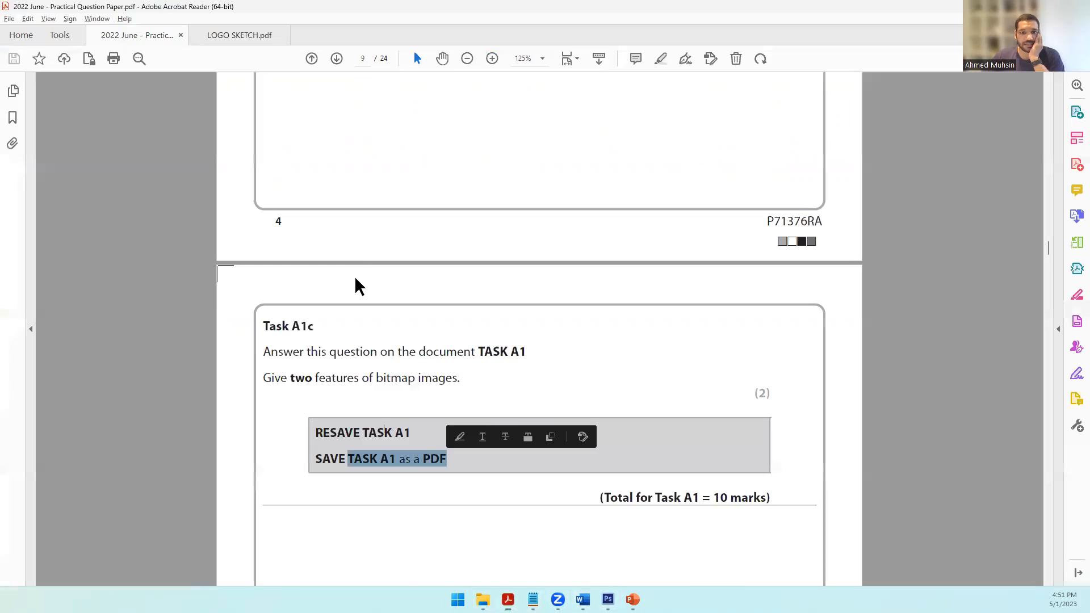
scroll(375, 336, down, 2)
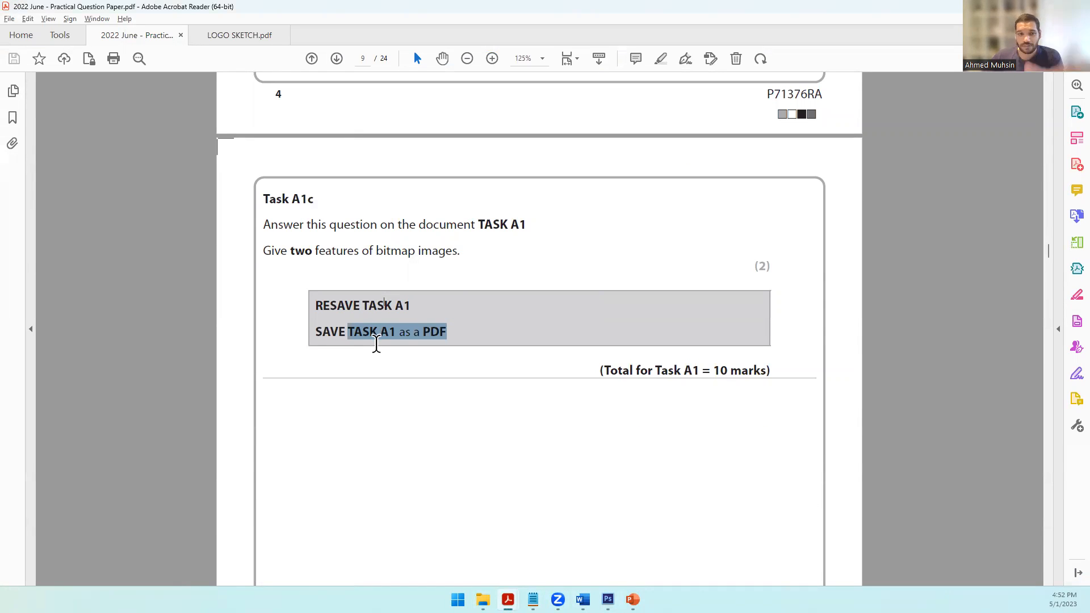
scroll(376, 343, down, 10)
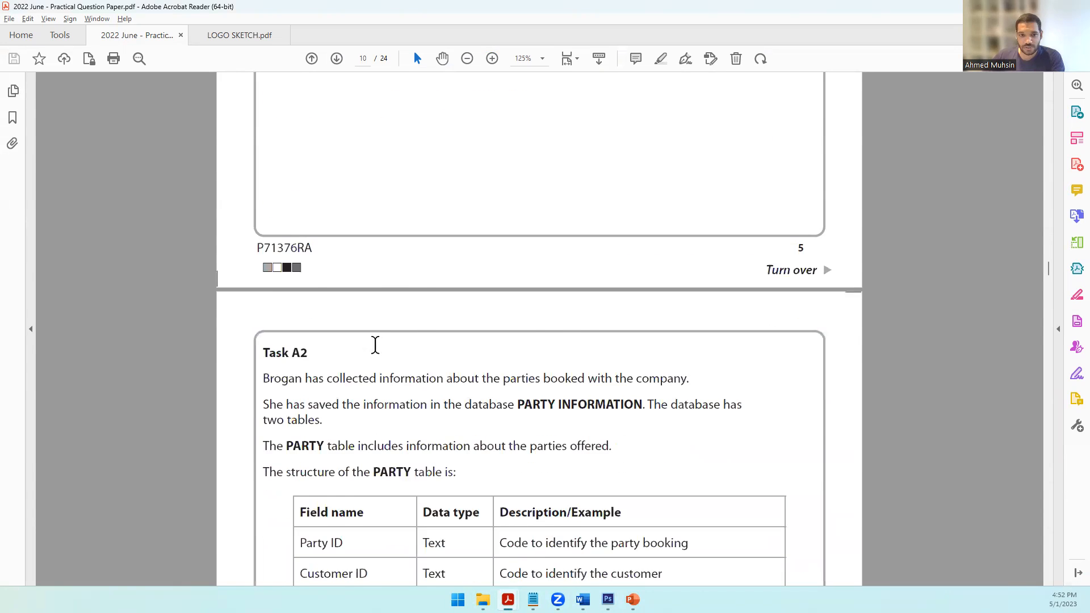
scroll(375, 345, down, 4)
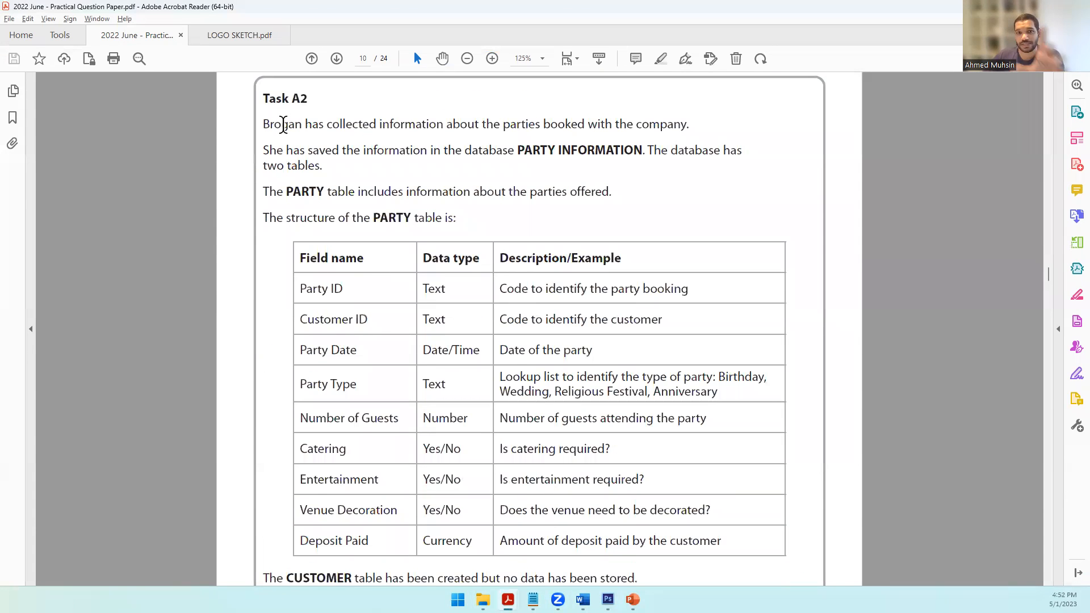